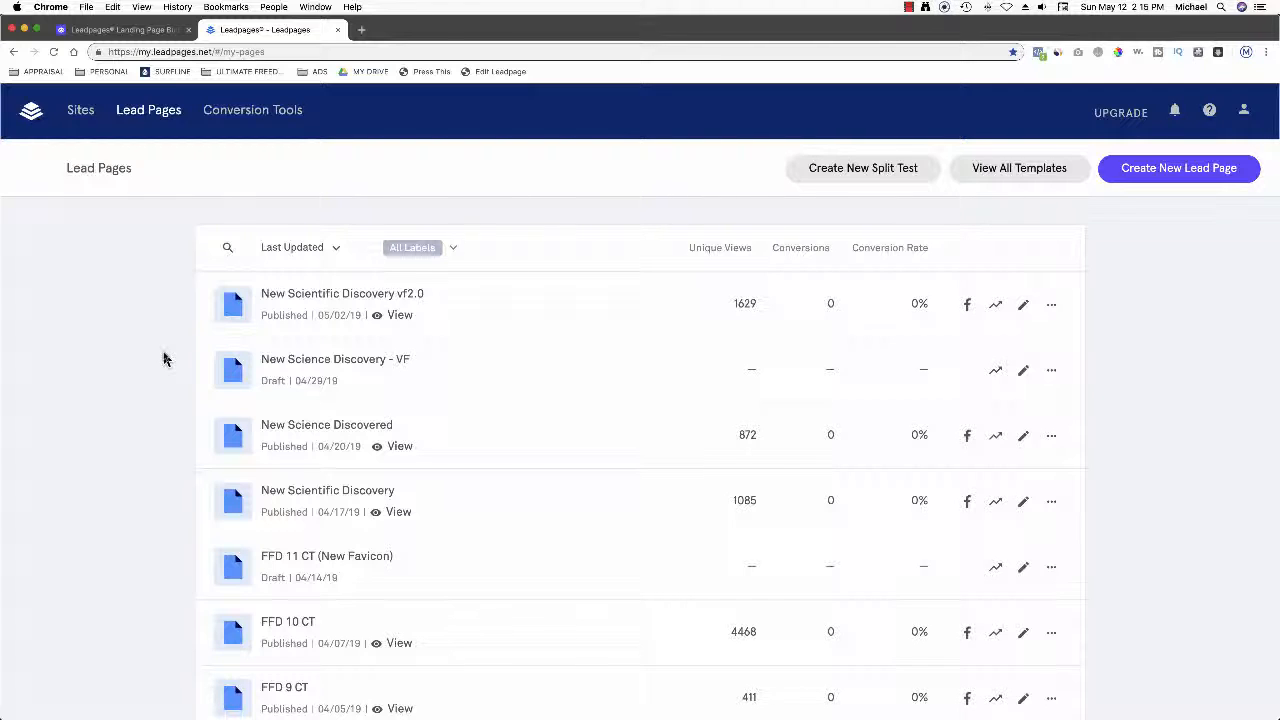
# Step: Switch to the iCloud Drive folder, open "LeadPages Button Code To Track Button Clicks and CB ID copy" and enlarge its window to fill the screen
pyautogui.hotkey('ctrl', 'Up')
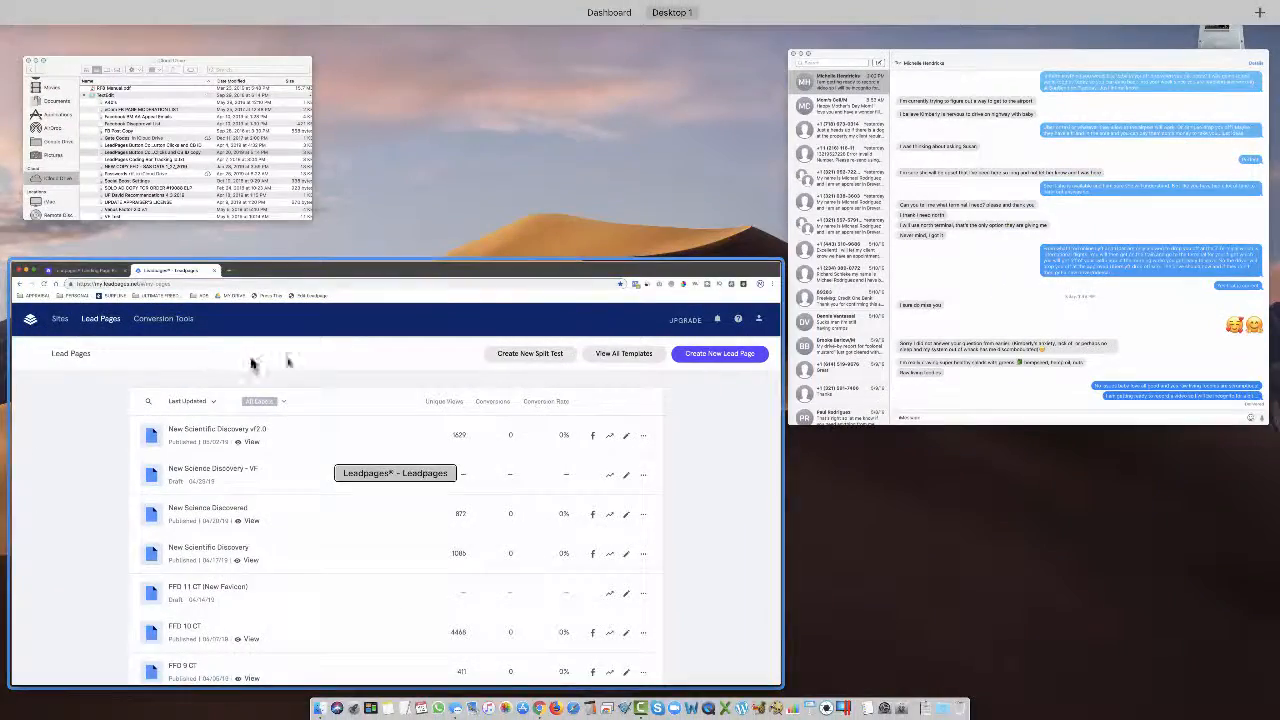
pyautogui.click(171, 134)
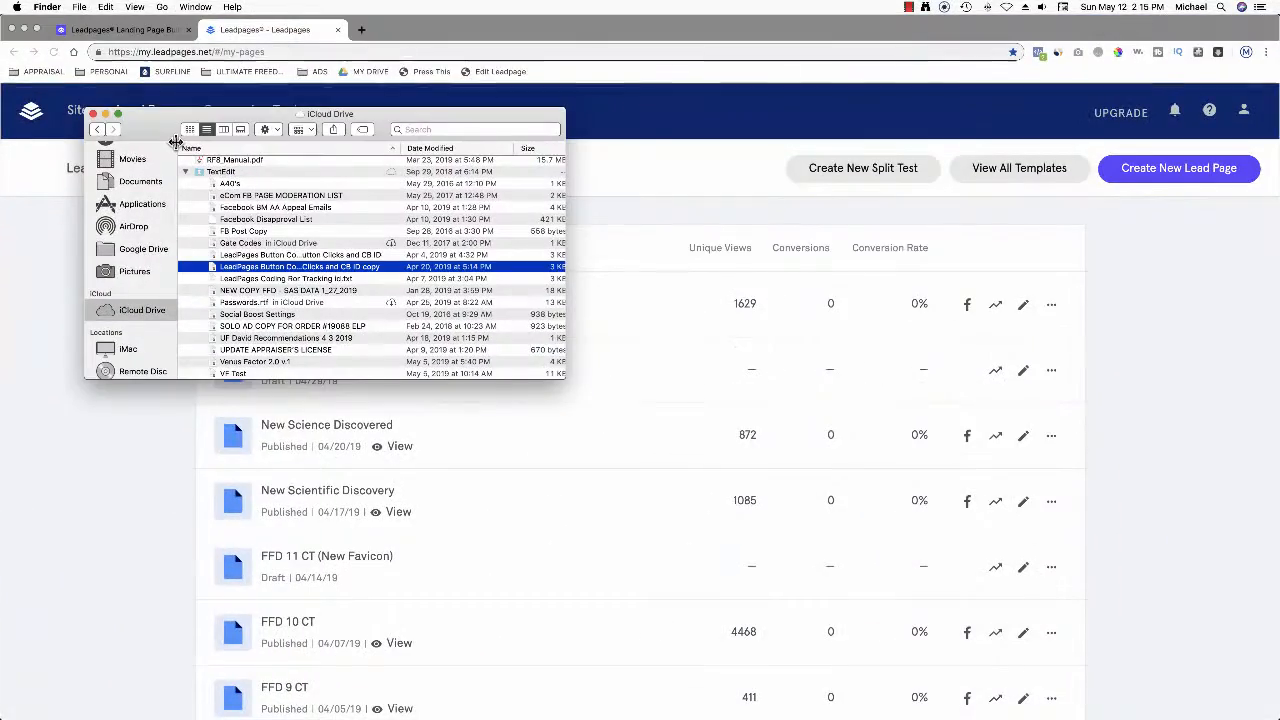
pyautogui.hotkey('ctrl', 'Up')
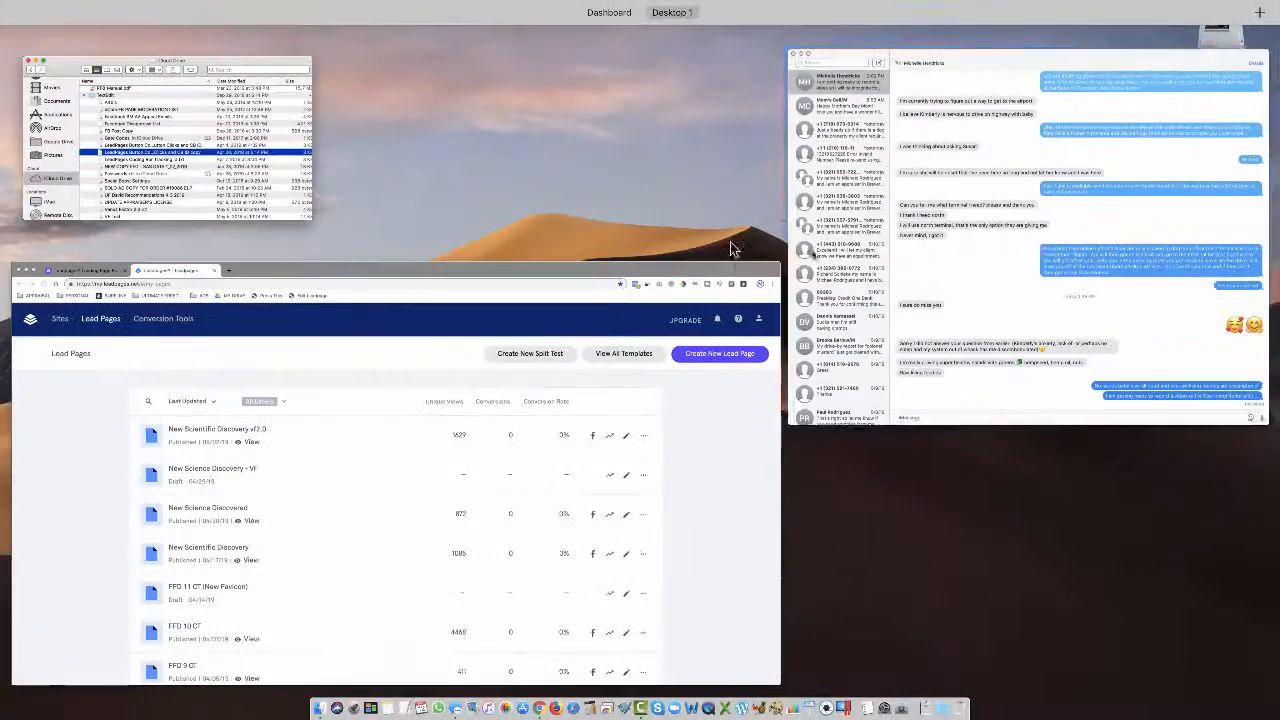
pyautogui.click(180, 165)
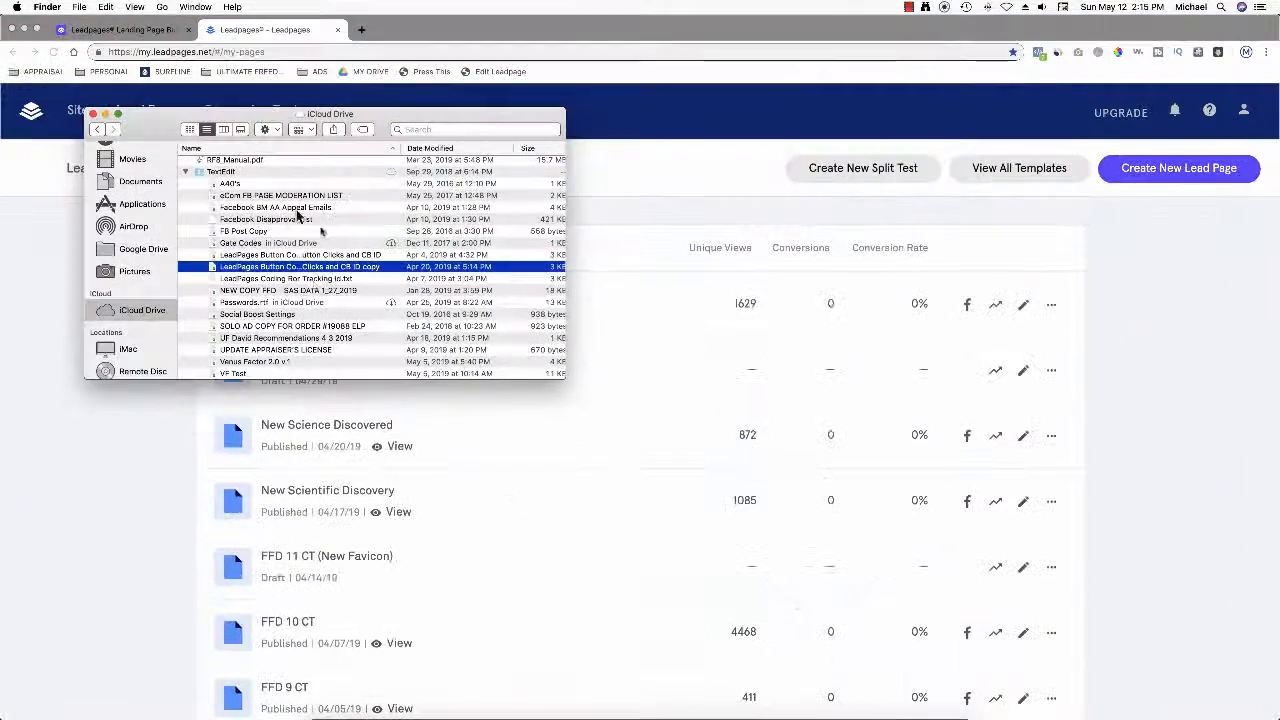
pyautogui.doubleClick(280, 266)
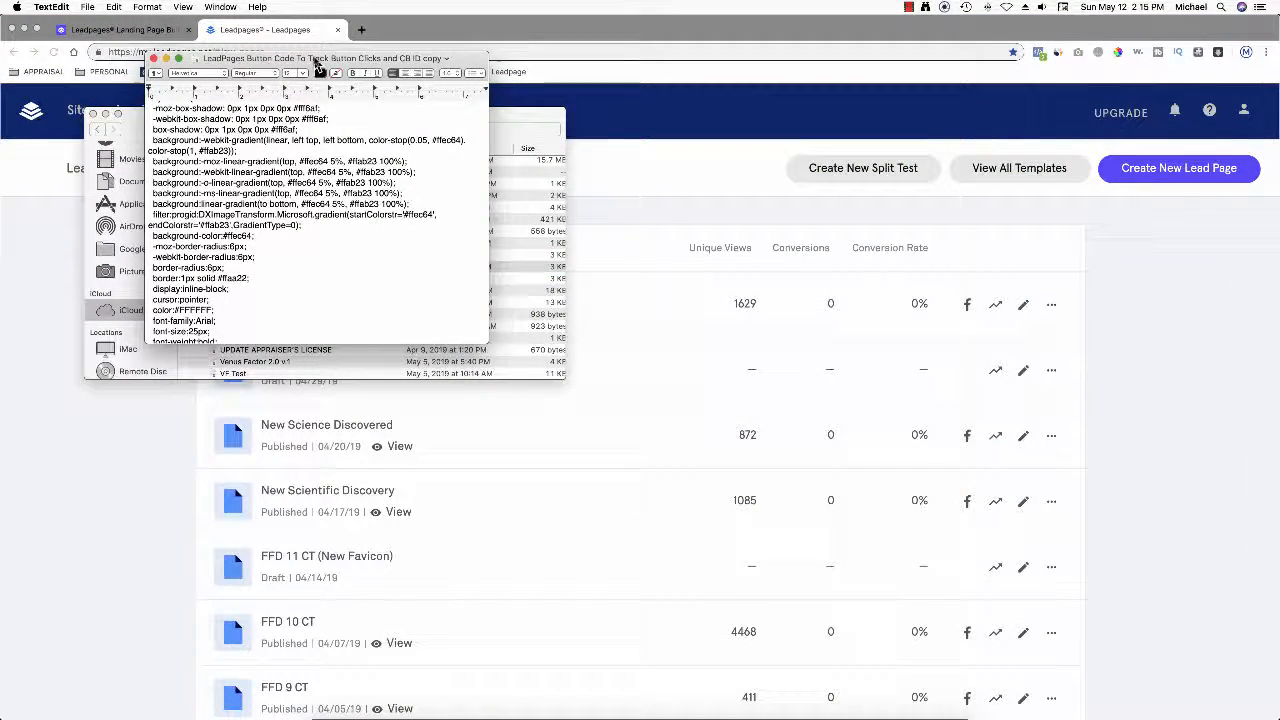
pyautogui.doubleClick(452, 60)
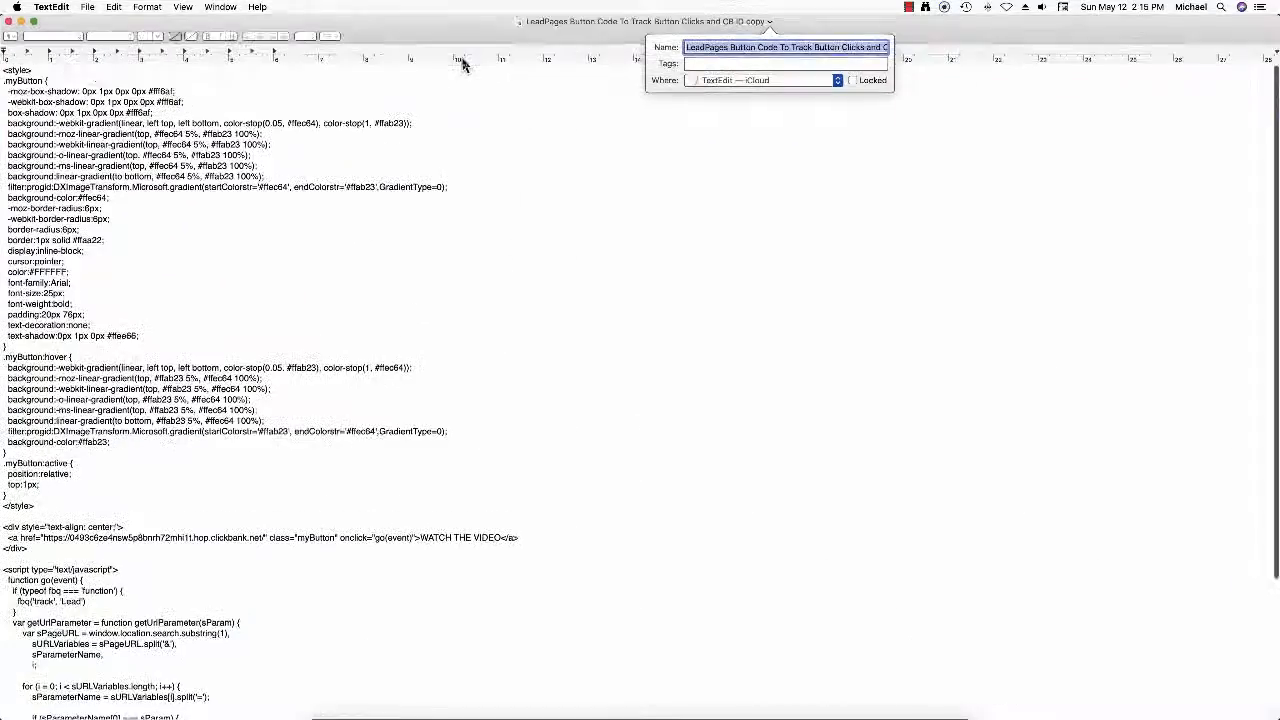
pyautogui.click(534, 137)
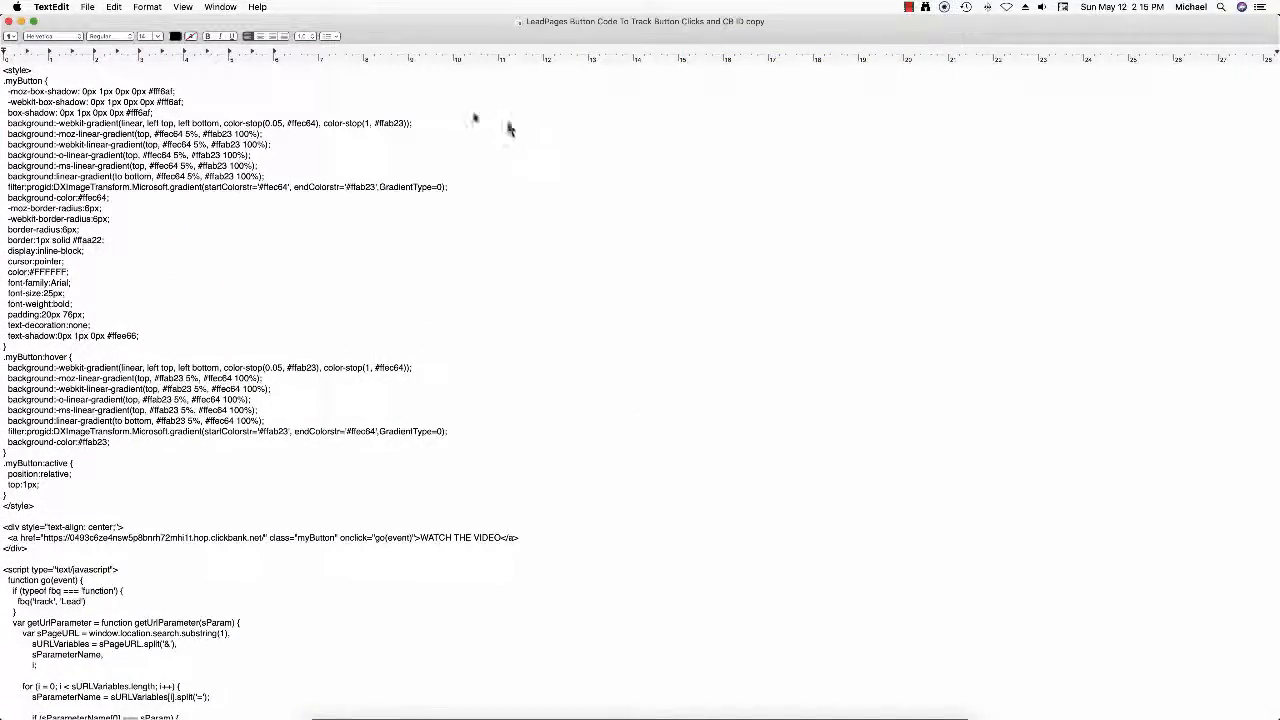
# Step: Look over the whole button code and highlight the hop link address in the href attribute
pyautogui.scroll(-5, 523, 400)
pyautogui.scroll(5, 523, 406)
pyautogui.moveTo(43, 538); pyautogui.dragTo(265, 539)
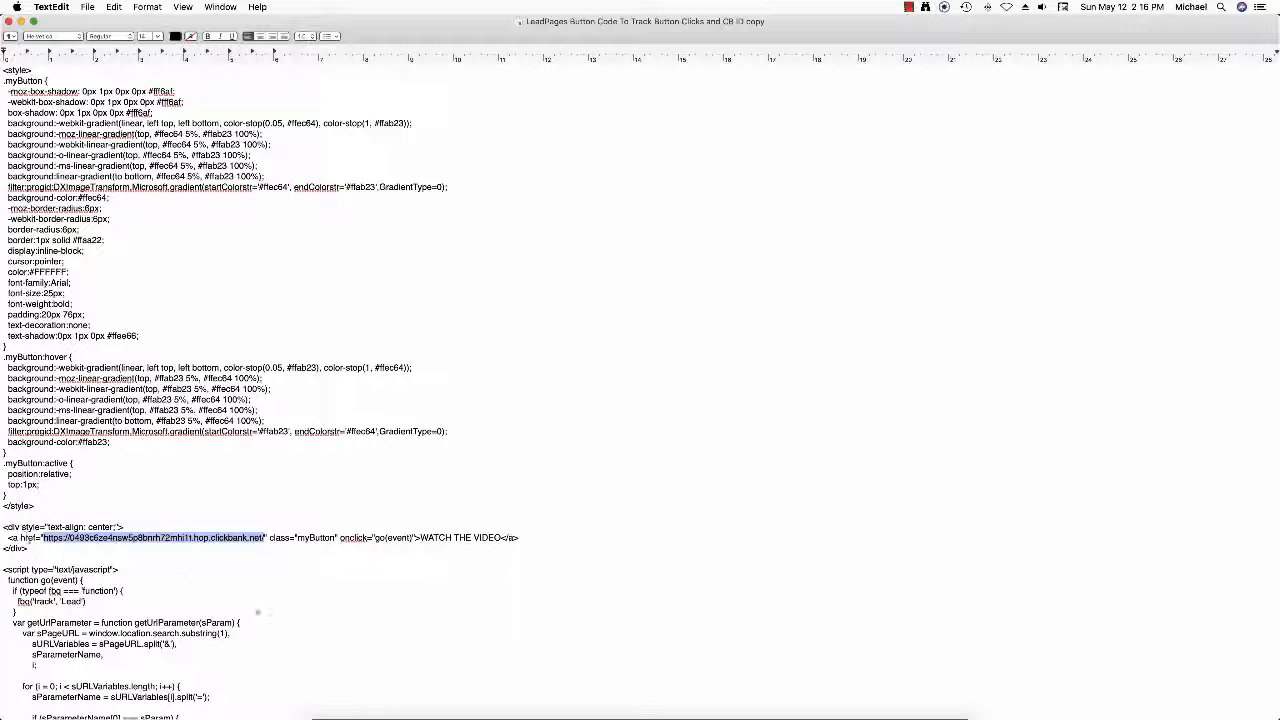
pyautogui.scroll(-5, 258, 612)
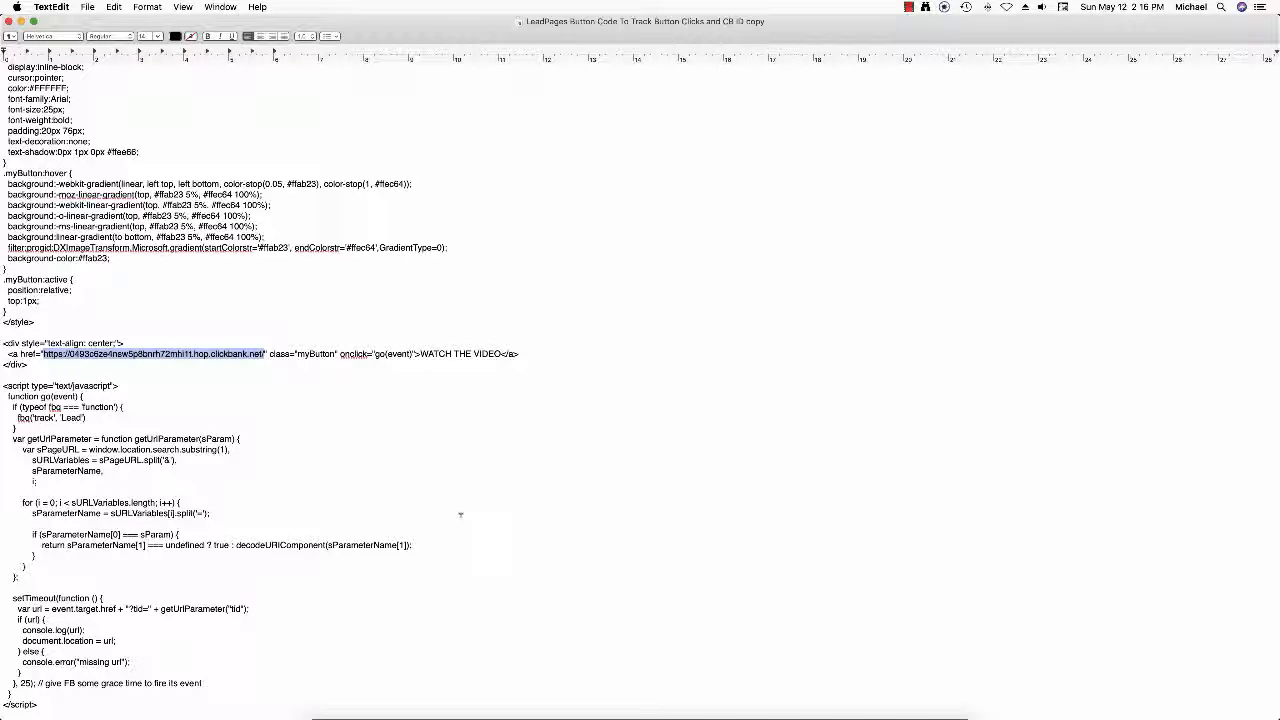
# Step: Search the code for "clickbank", then highlight the hop link and the WATCH THE VIDEO button label
pyautogui.press('super+f')
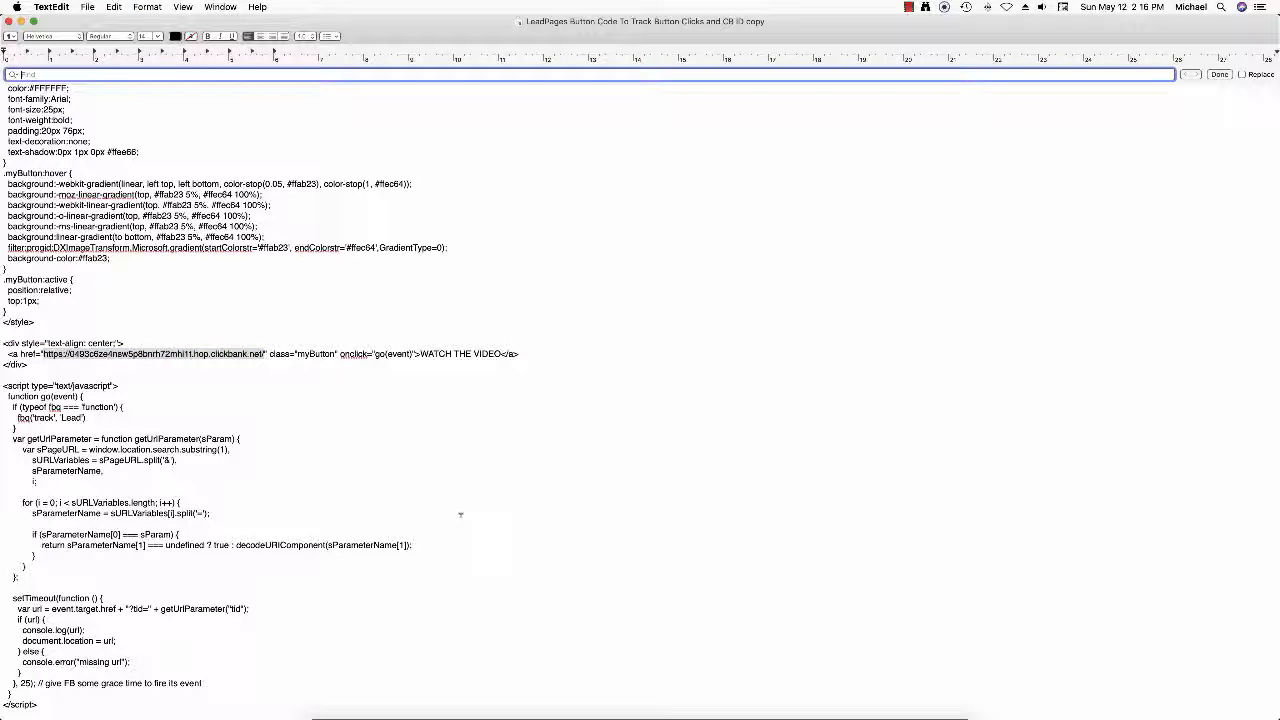
pyautogui.write('clickbank')
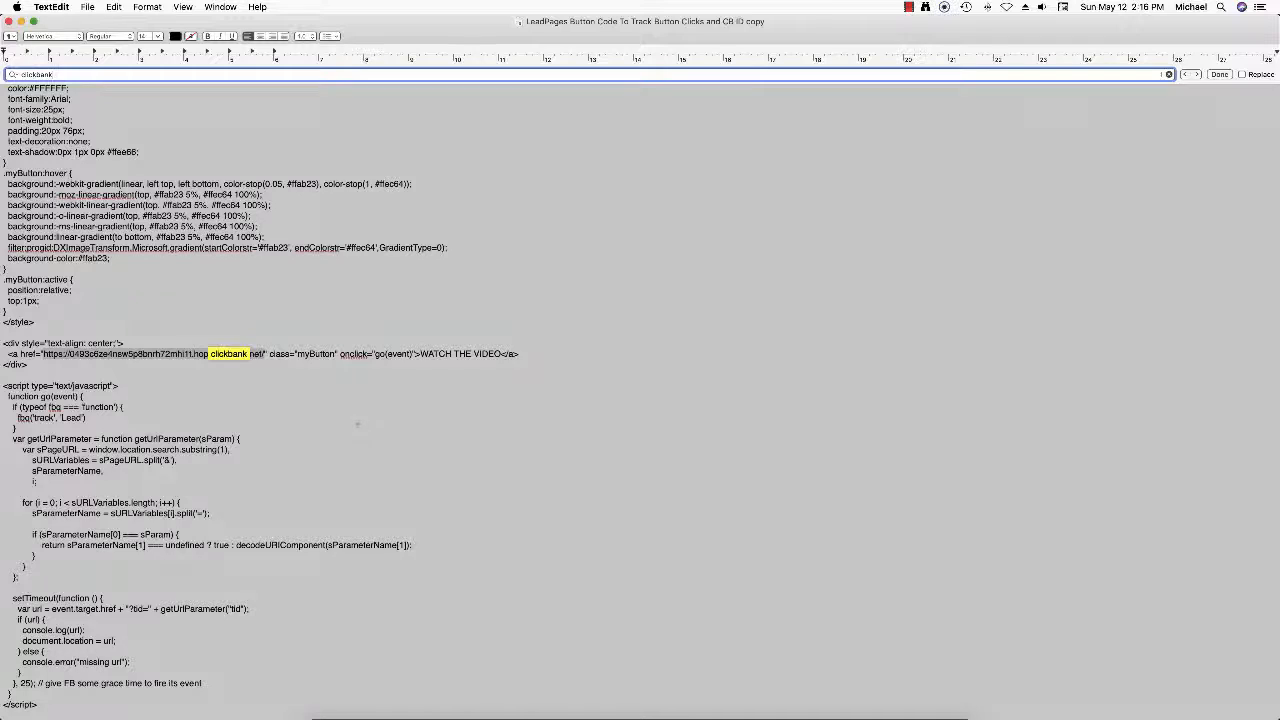
pyautogui.click(357, 424)
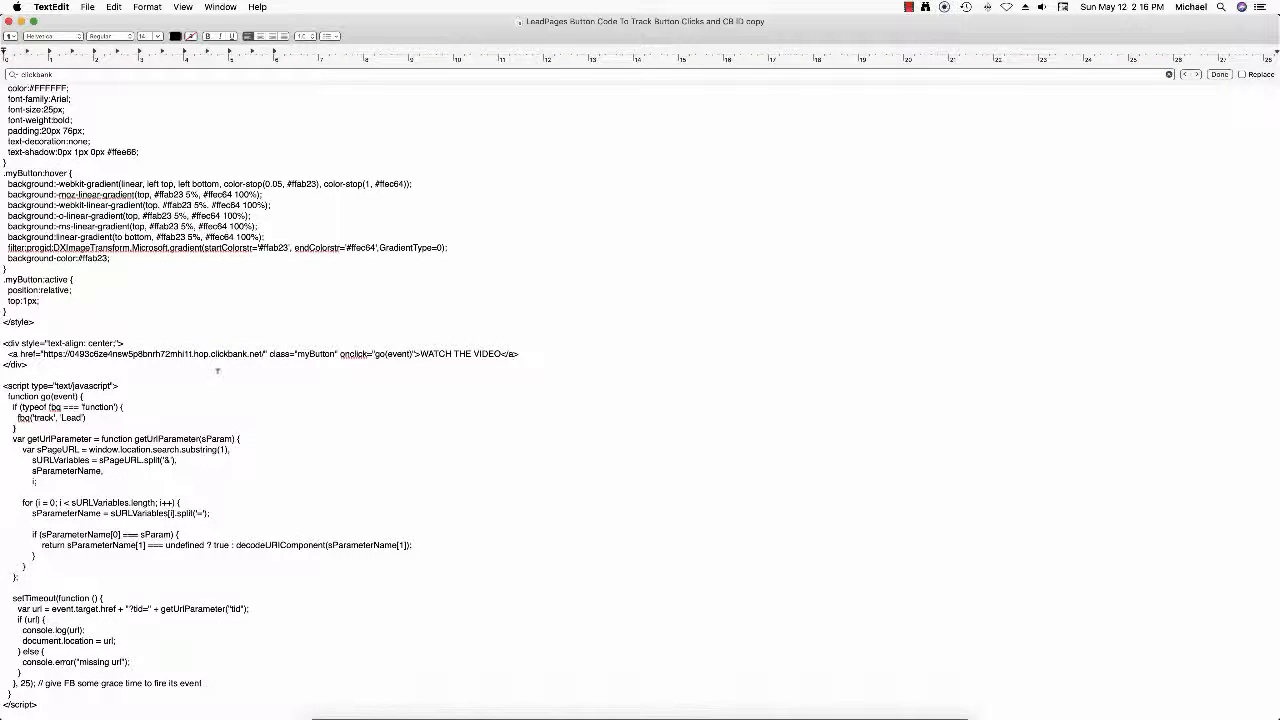
pyautogui.moveTo(42, 354); pyautogui.dragTo(262, 353)
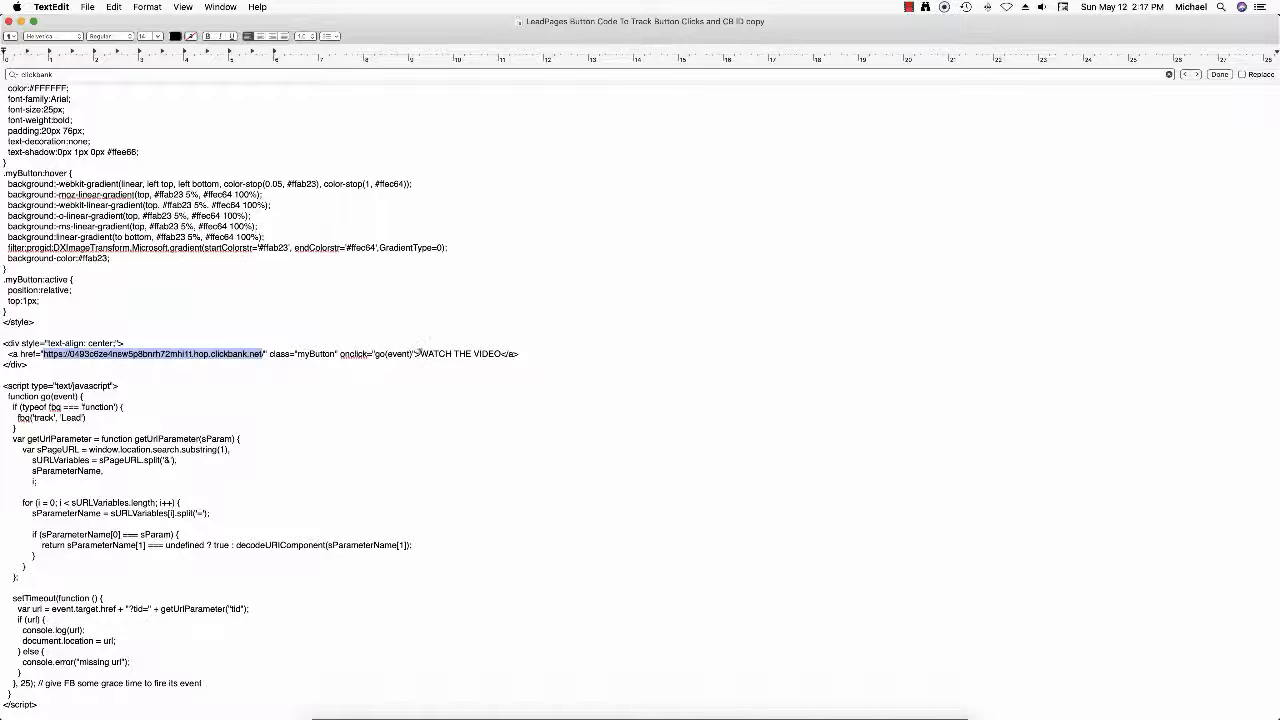
pyautogui.tripleClick(420, 354)
pyautogui.moveTo(420, 354); pyautogui.dragTo(503, 354)
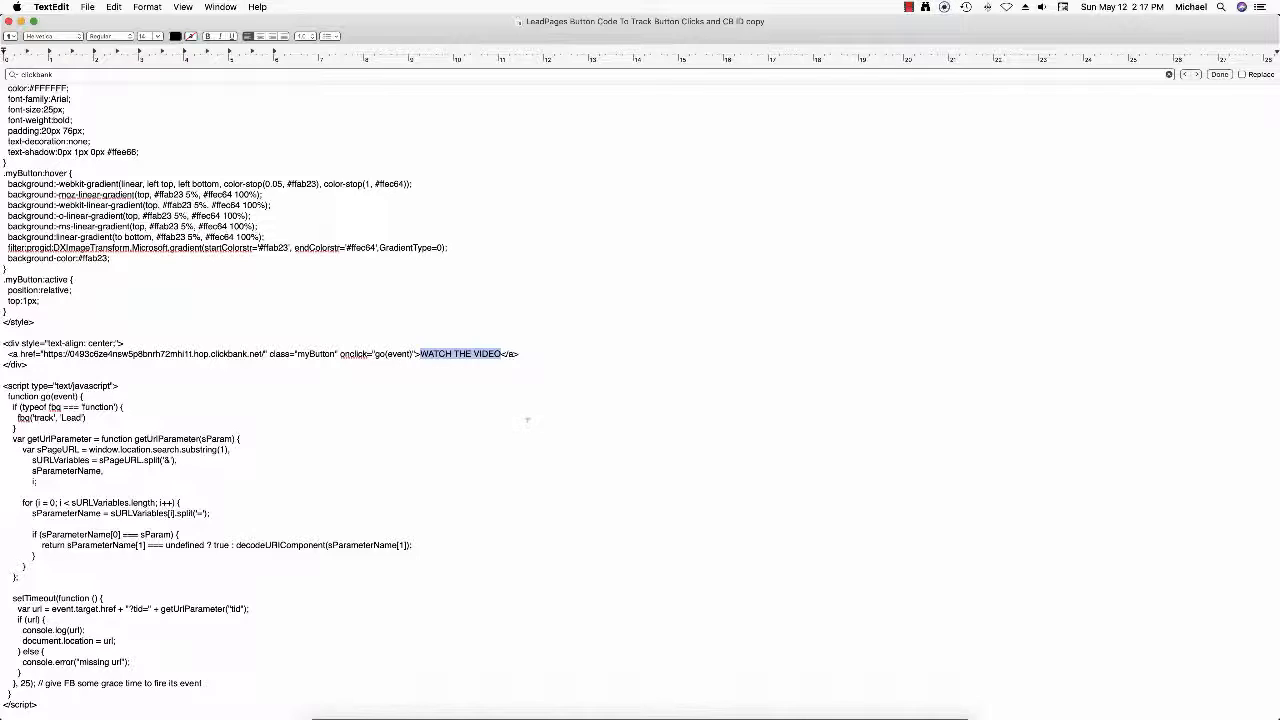
# Step: Examine the .myButton style block, highlighting its rules and the lines from color to text-shadow
pyautogui.scroll(10, 527, 420)
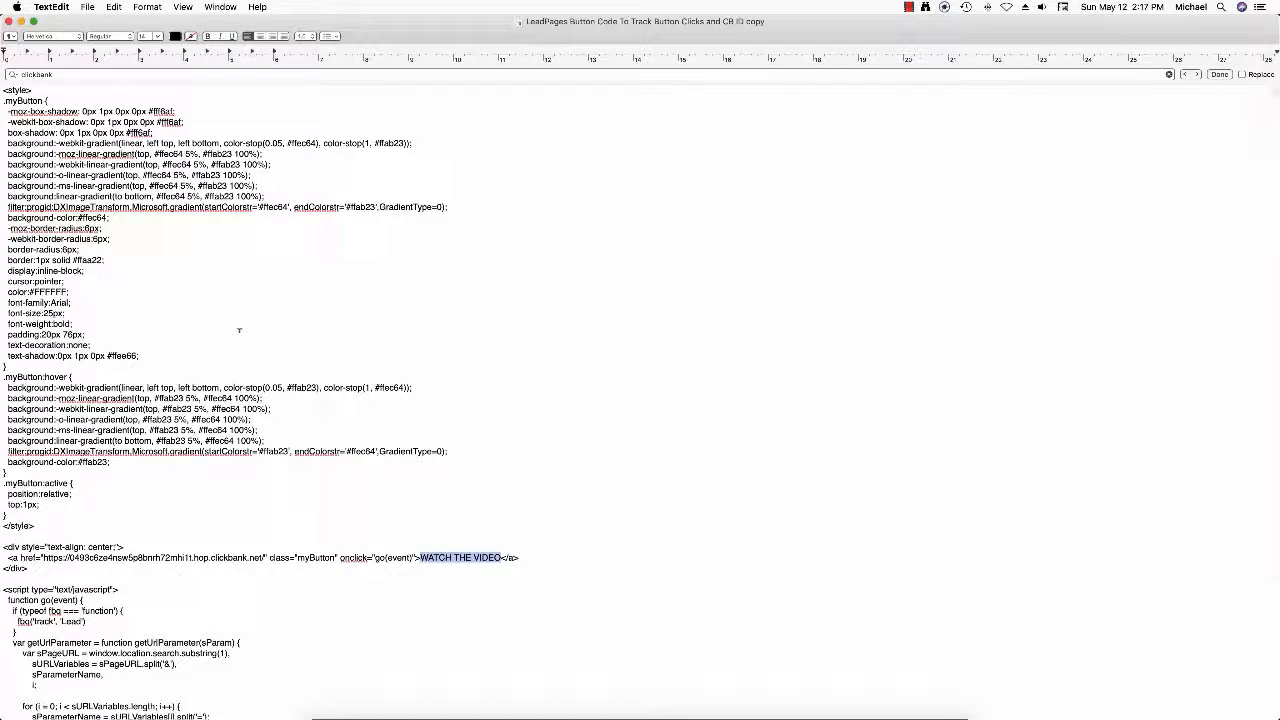
pyautogui.moveTo(141, 356); pyautogui.dragTo(4, 100)
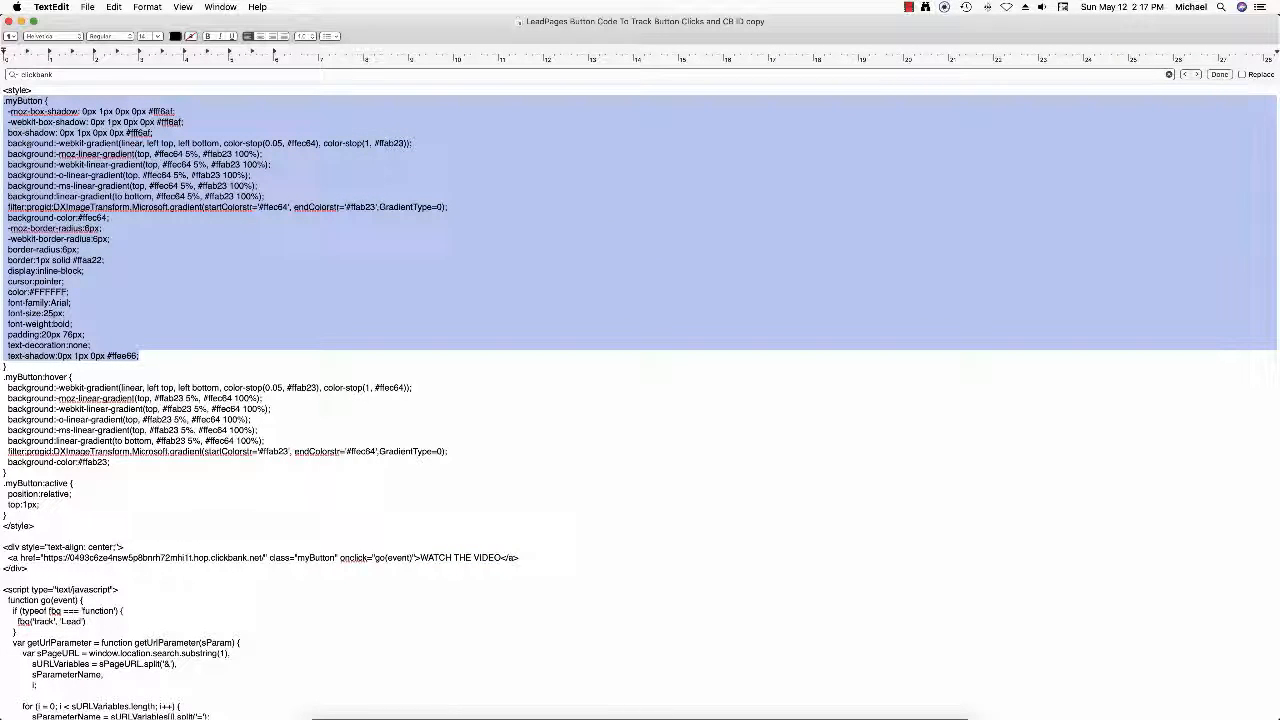
pyautogui.click(126, 275)
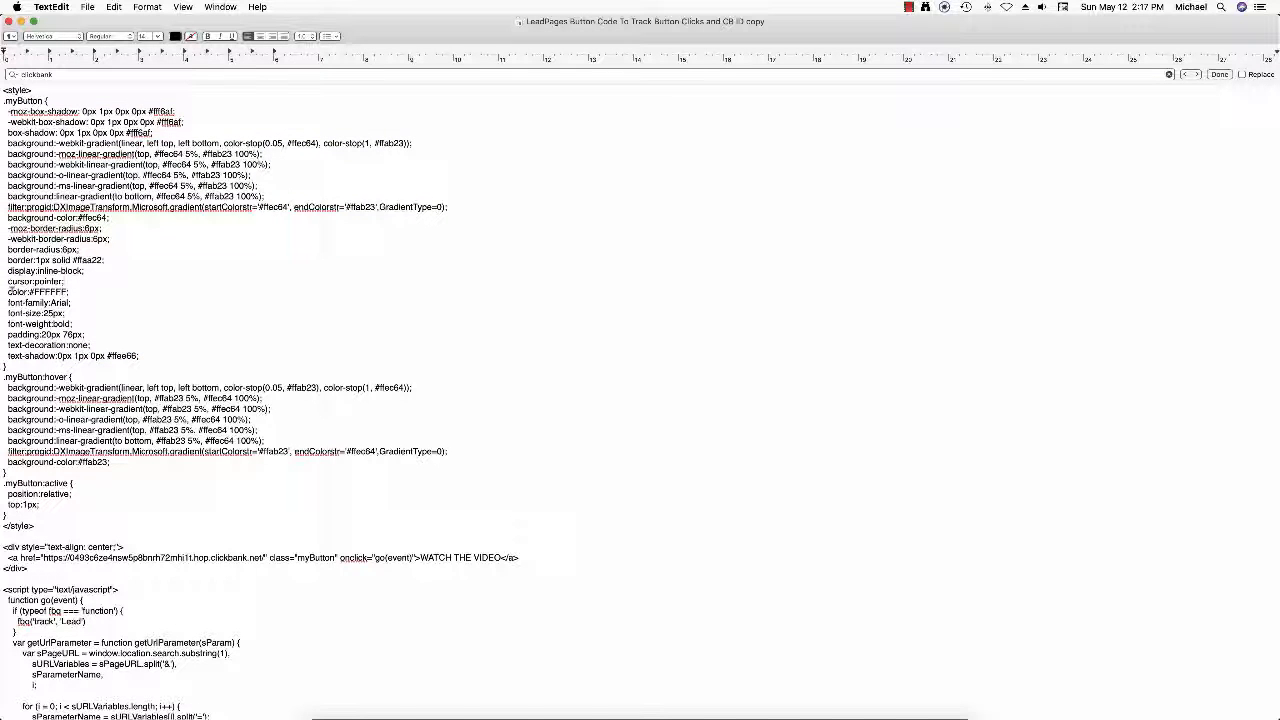
pyautogui.moveTo(8, 286); pyautogui.dragTo(150, 355)
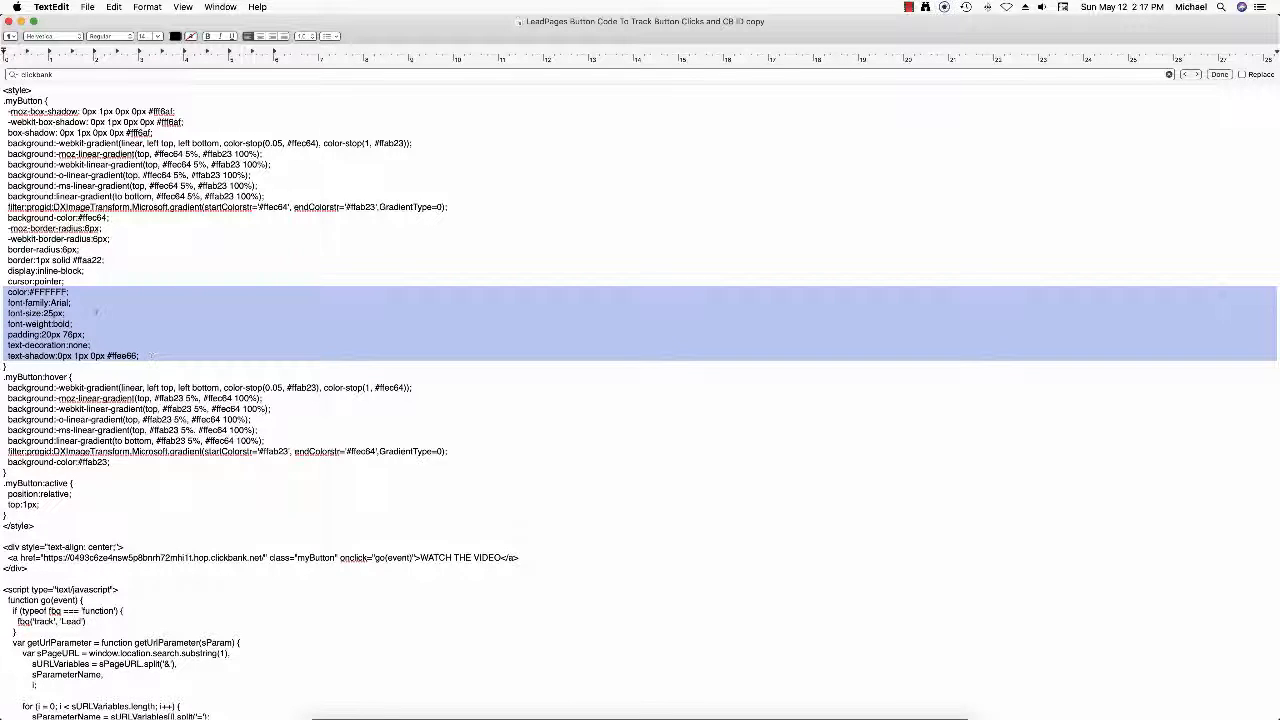
pyautogui.click(60, 300)
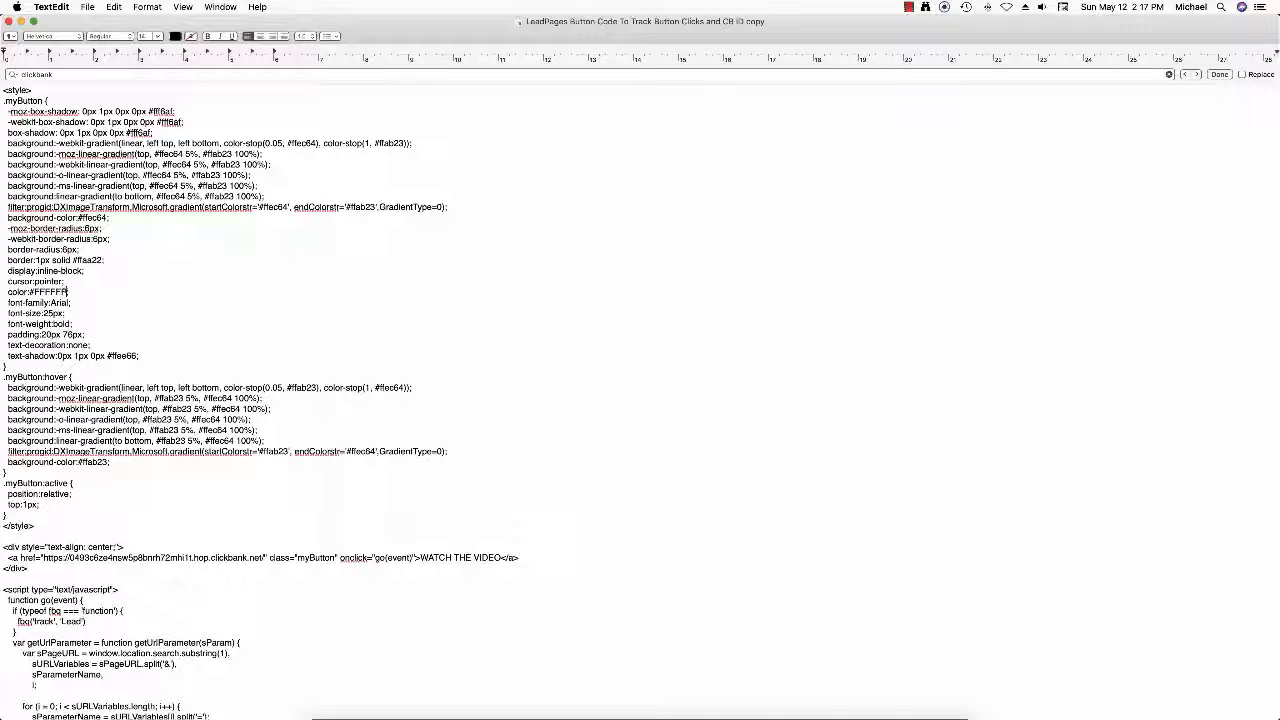
# Step: Examine the button's text color, font size, font weight, border and background gradient rules in the .myButton block
pyautogui.moveTo(66, 292); pyautogui.dragTo(32, 291)
pyautogui.moveTo(43, 313); pyautogui.dragTo(56, 313)
pyautogui.moveTo(8, 323); pyautogui.dragTo(73, 324)
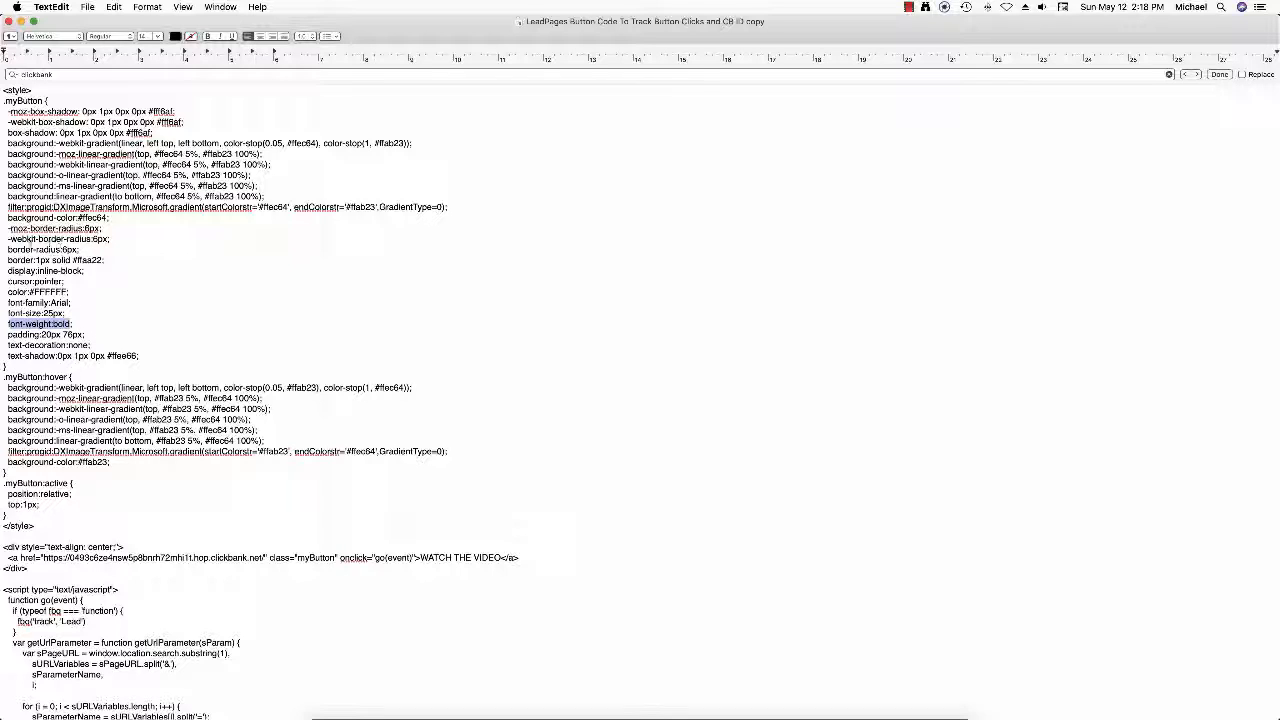
pyautogui.moveTo(31, 248); pyautogui.dragTo(115, 259)
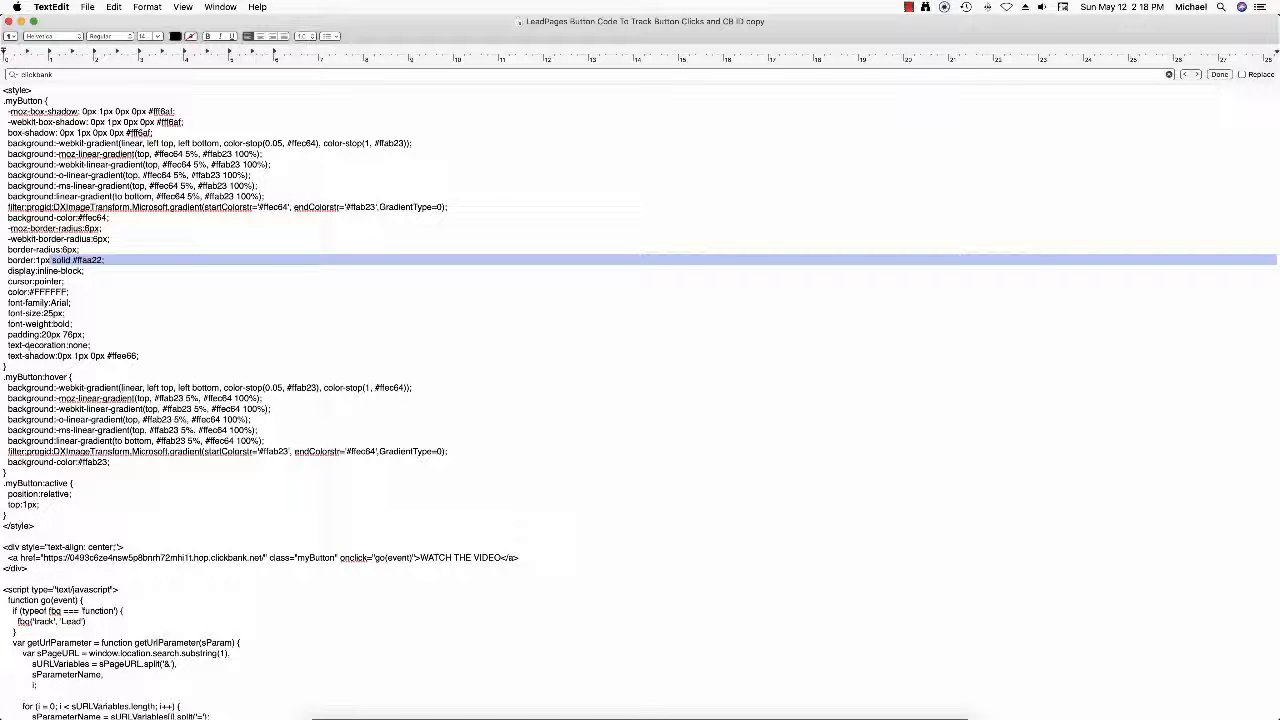
pyautogui.click(43, 352)
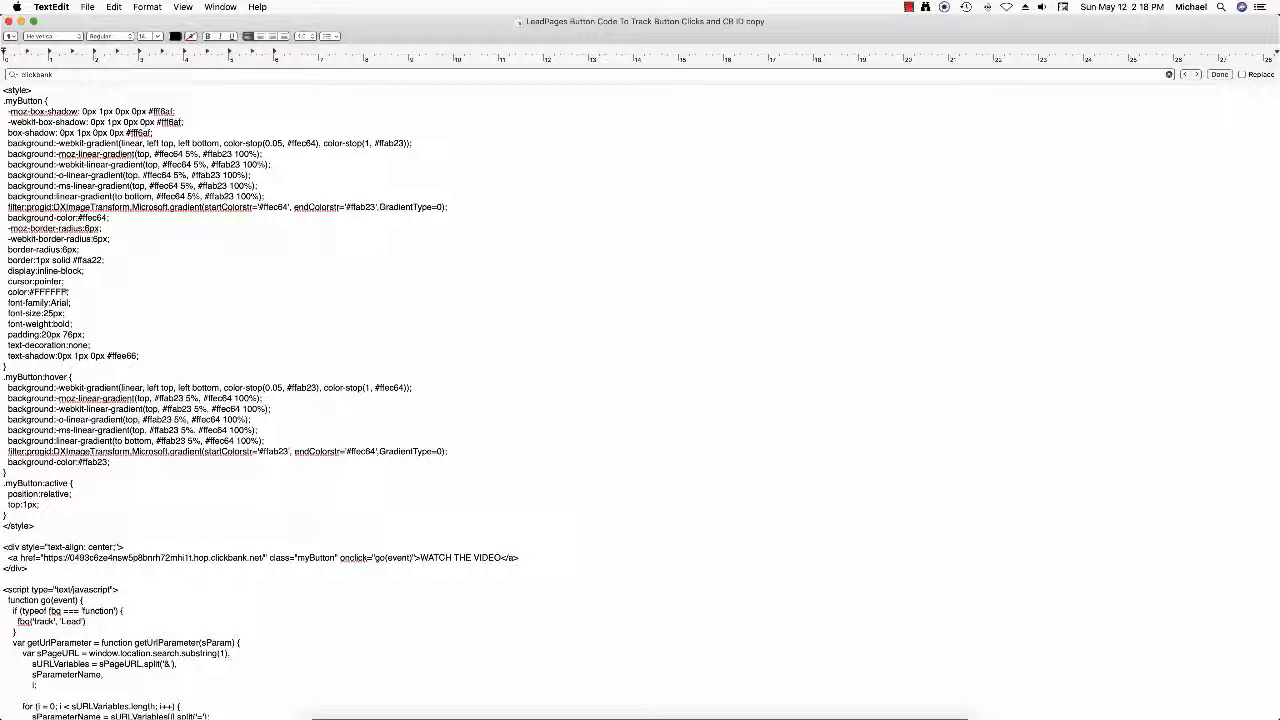
pyautogui.moveTo(5, 164); pyautogui.dragTo(345, 206)
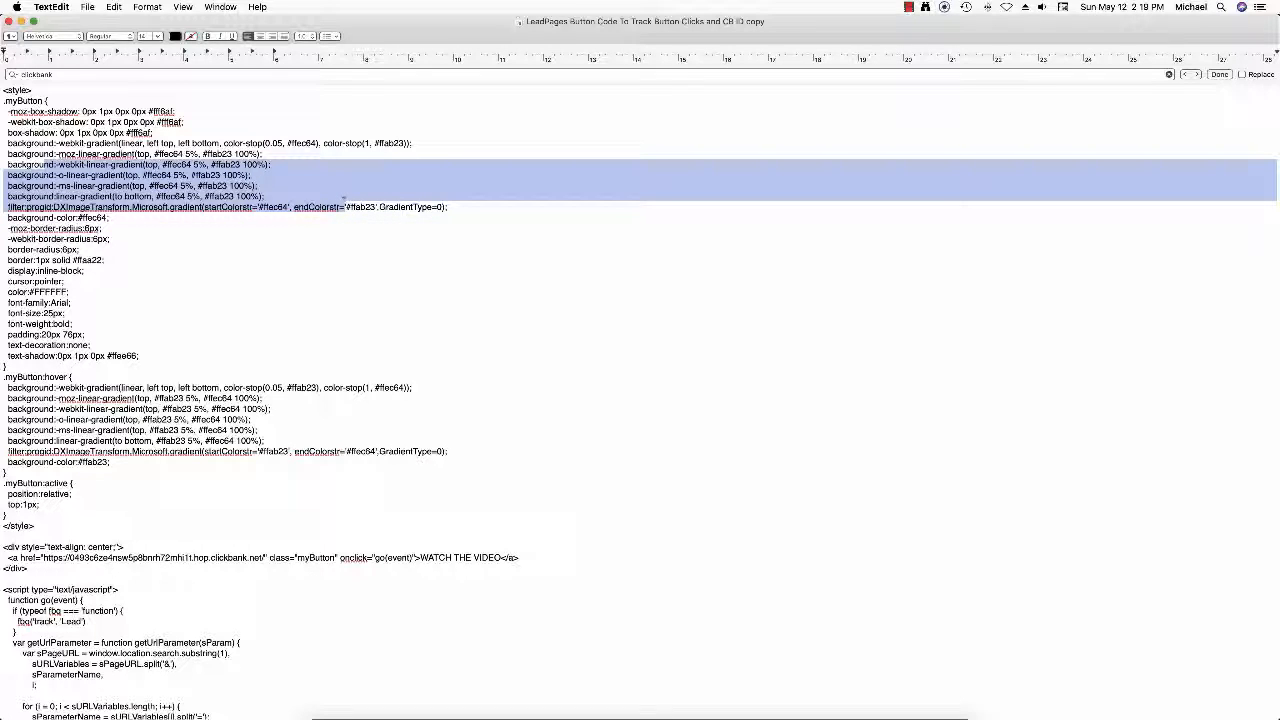
pyautogui.click(176, 222)
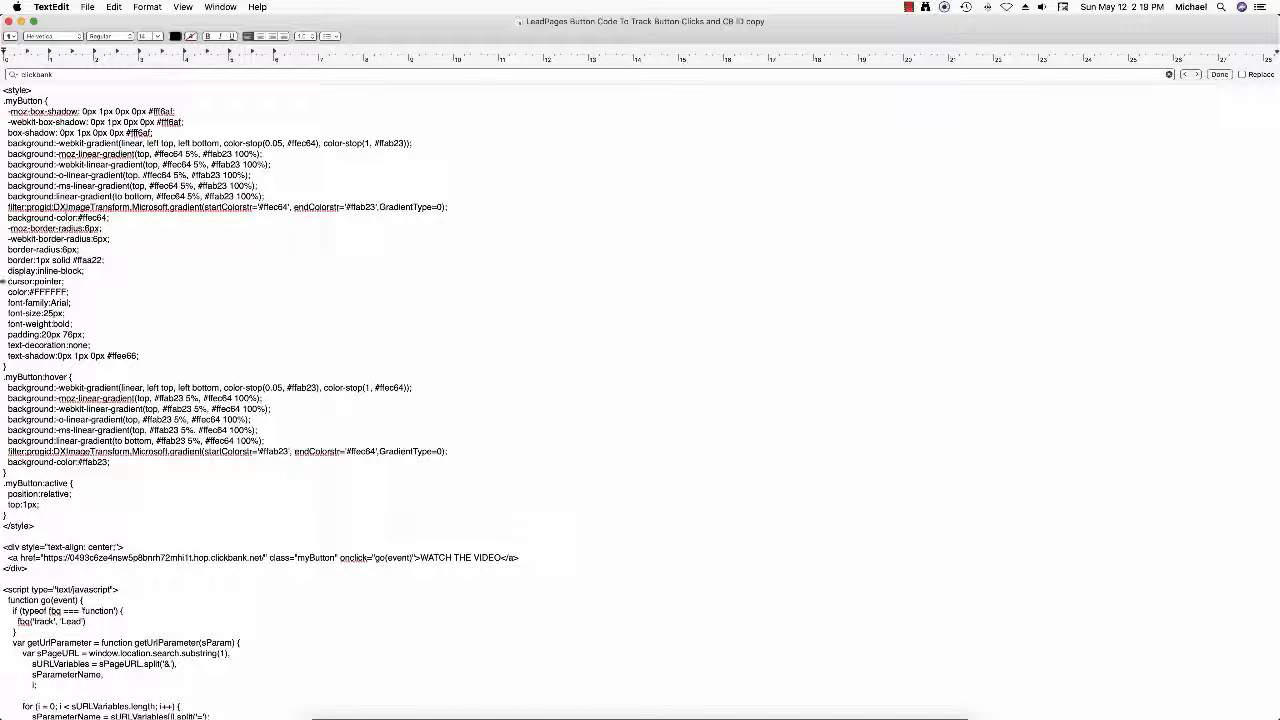
# Step: Highlight the part of the anchor line from the hop link through the WATCH THE VIDEO label
pyautogui.scroll(-3, 389, 387)
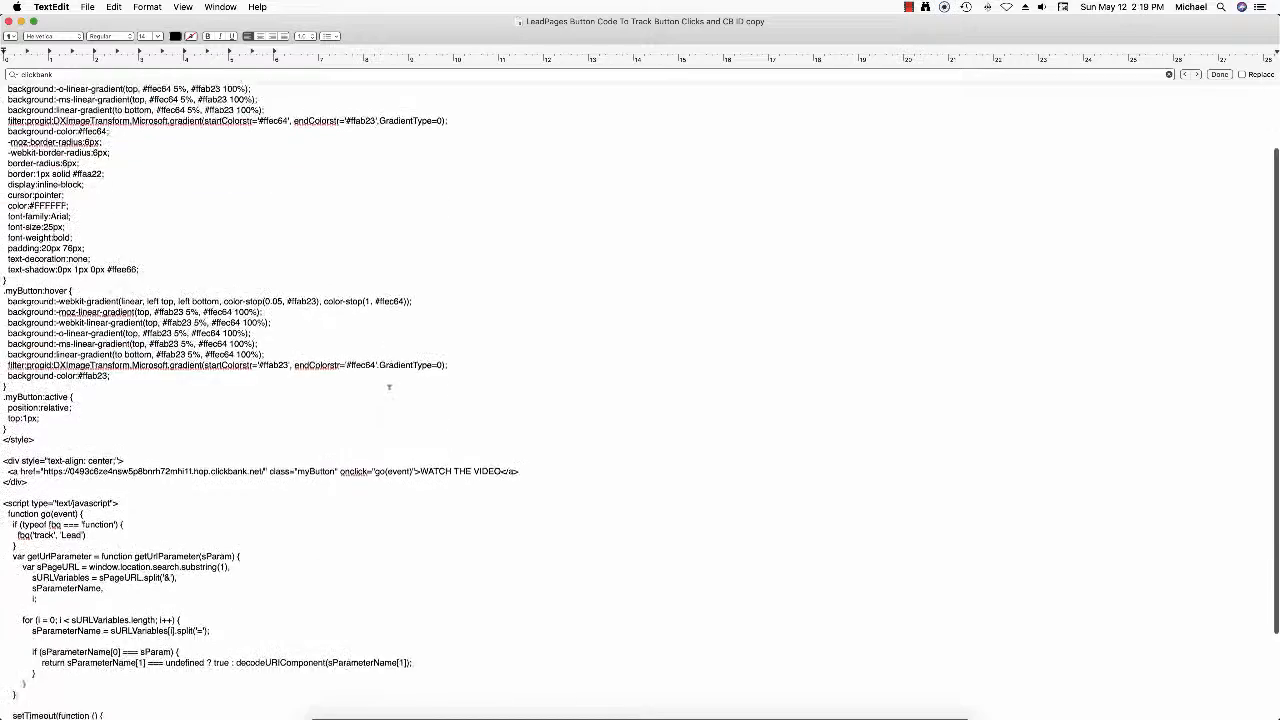
pyautogui.scroll(-4, 389, 387)
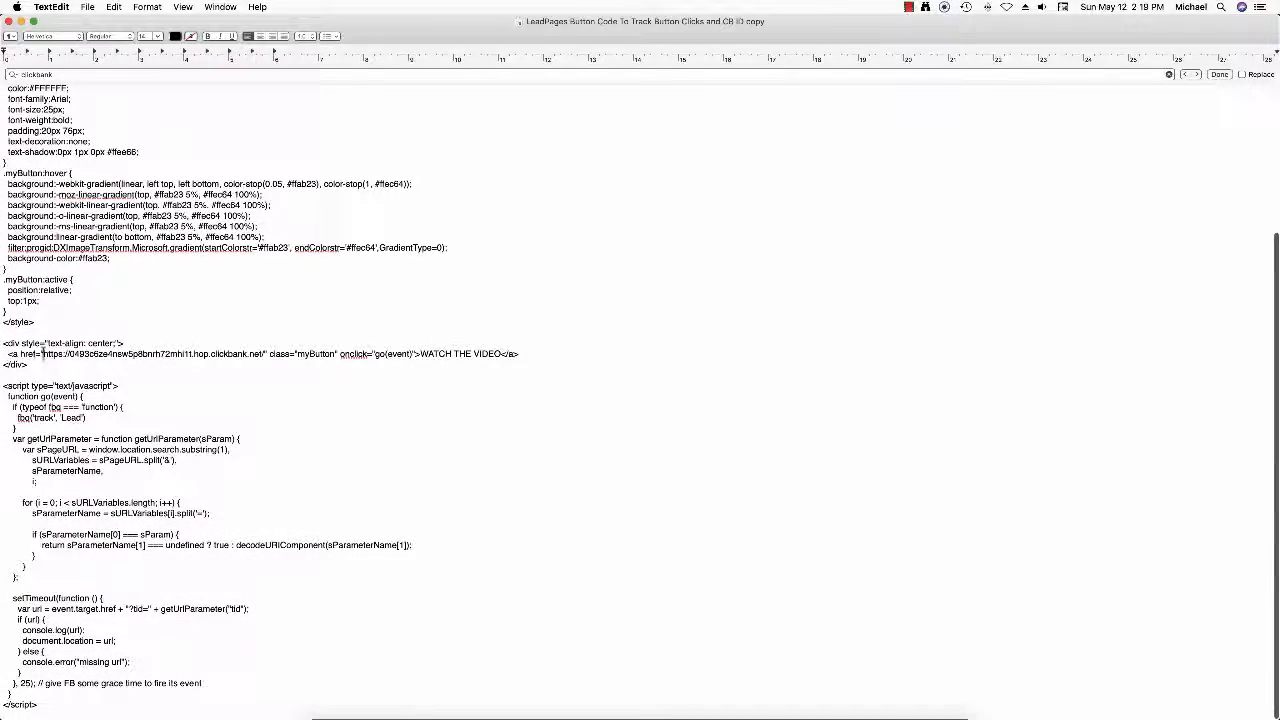
pyautogui.moveTo(42, 353); pyautogui.dragTo(318, 355)
pyautogui.tripleClick(318, 355)
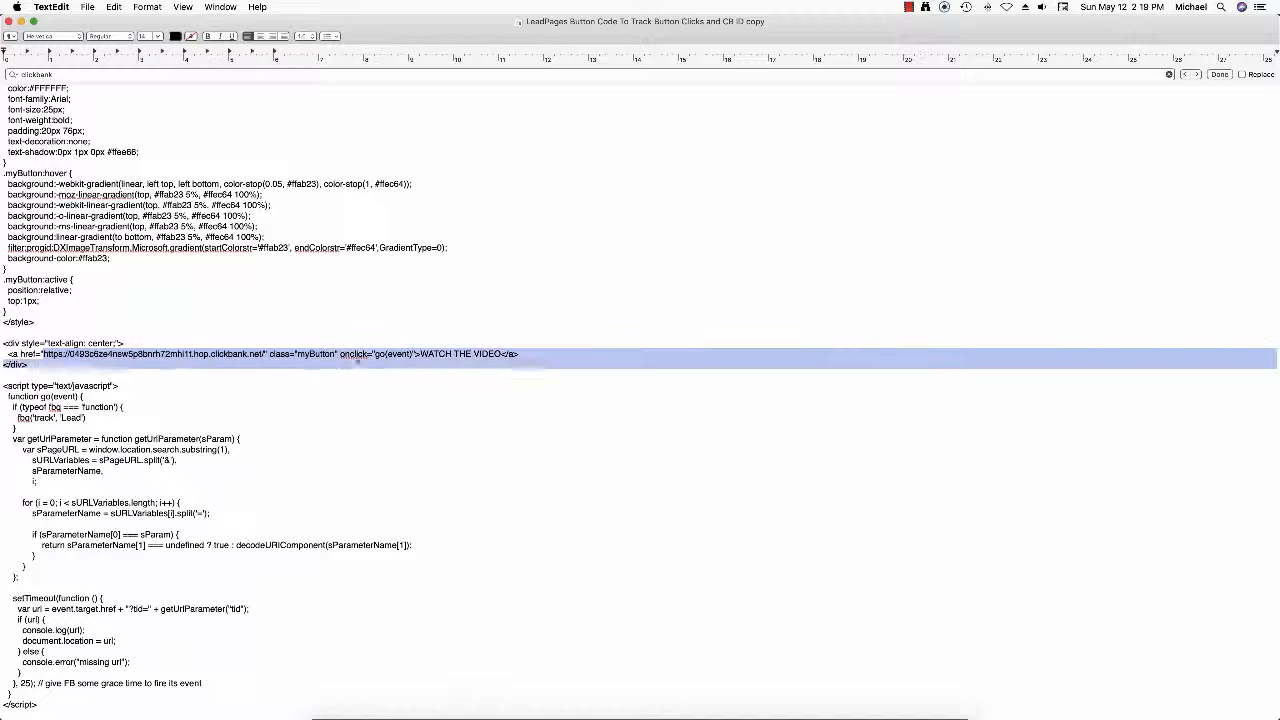
pyautogui.moveTo(42, 354); pyautogui.dragTo(503, 355)
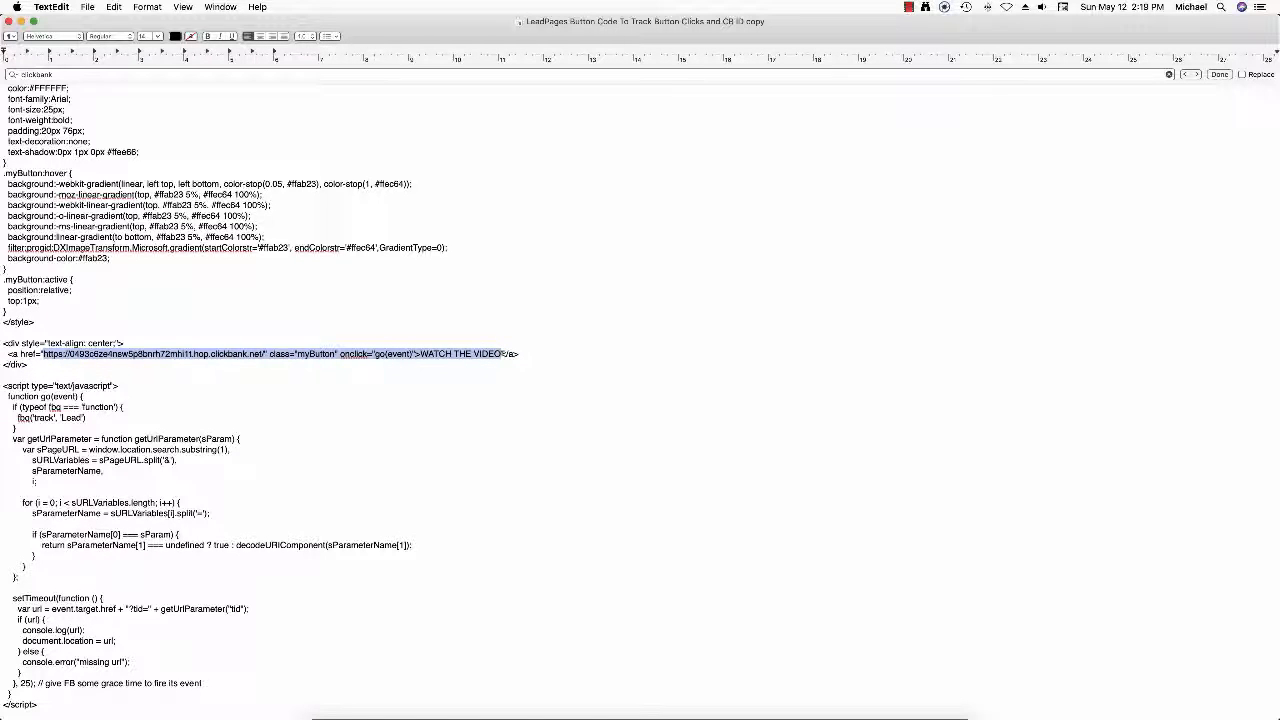
pyautogui.click(445, 375)
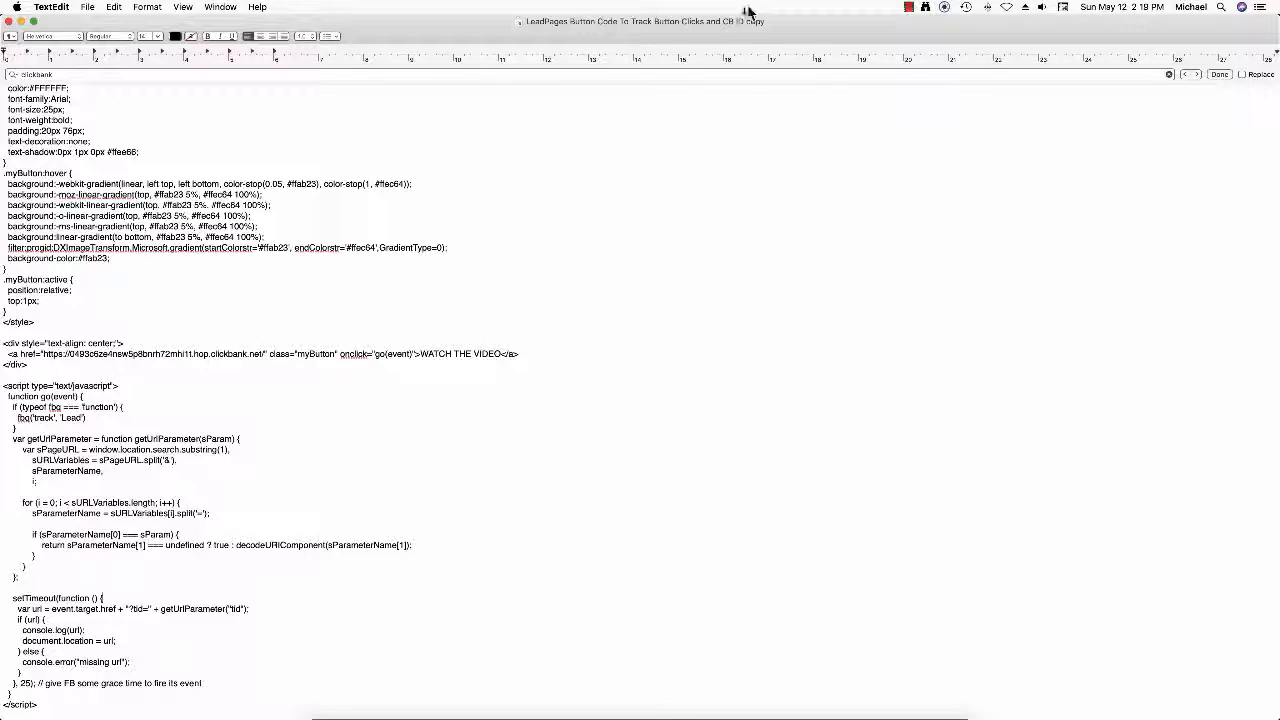
pyautogui.moveTo(731, 23)
pyautogui.mouseDown()
pyautogui.moveTo(766, 23)
pyautogui.moveTo(718, 23)
pyautogui.mouseUp()
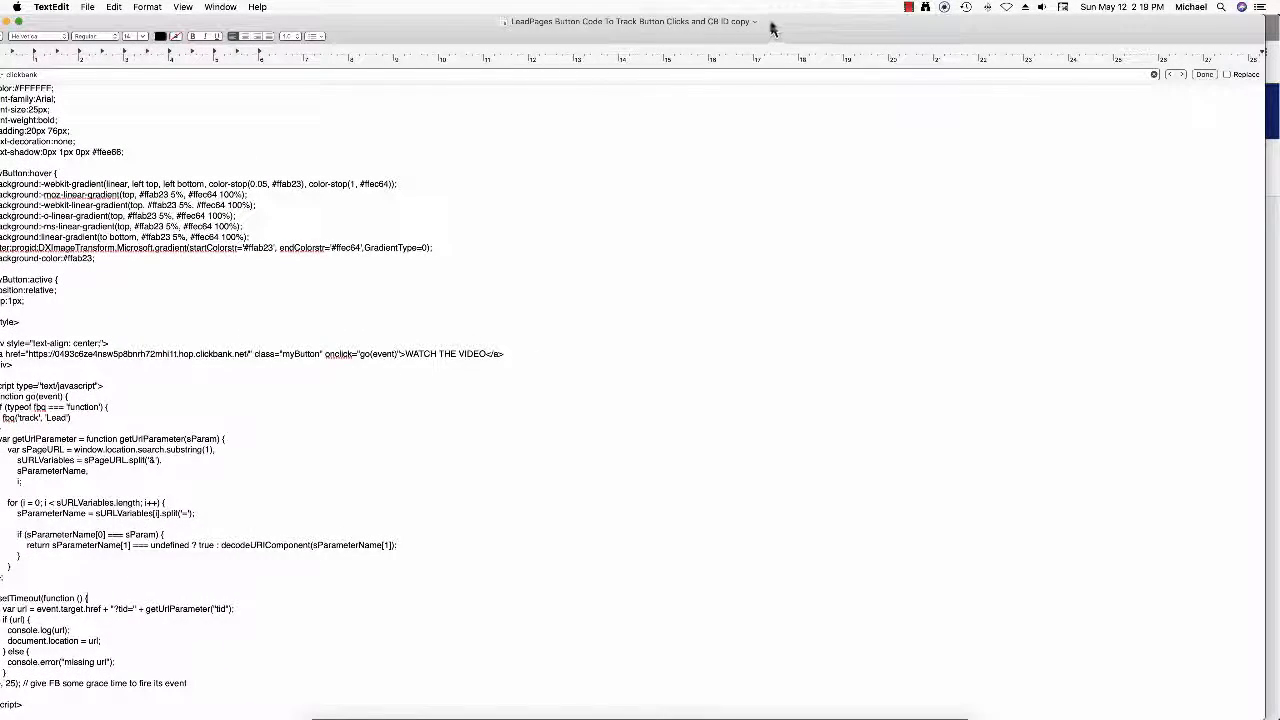
pyautogui.moveTo(772, 28); pyautogui.dragTo(786, 27)
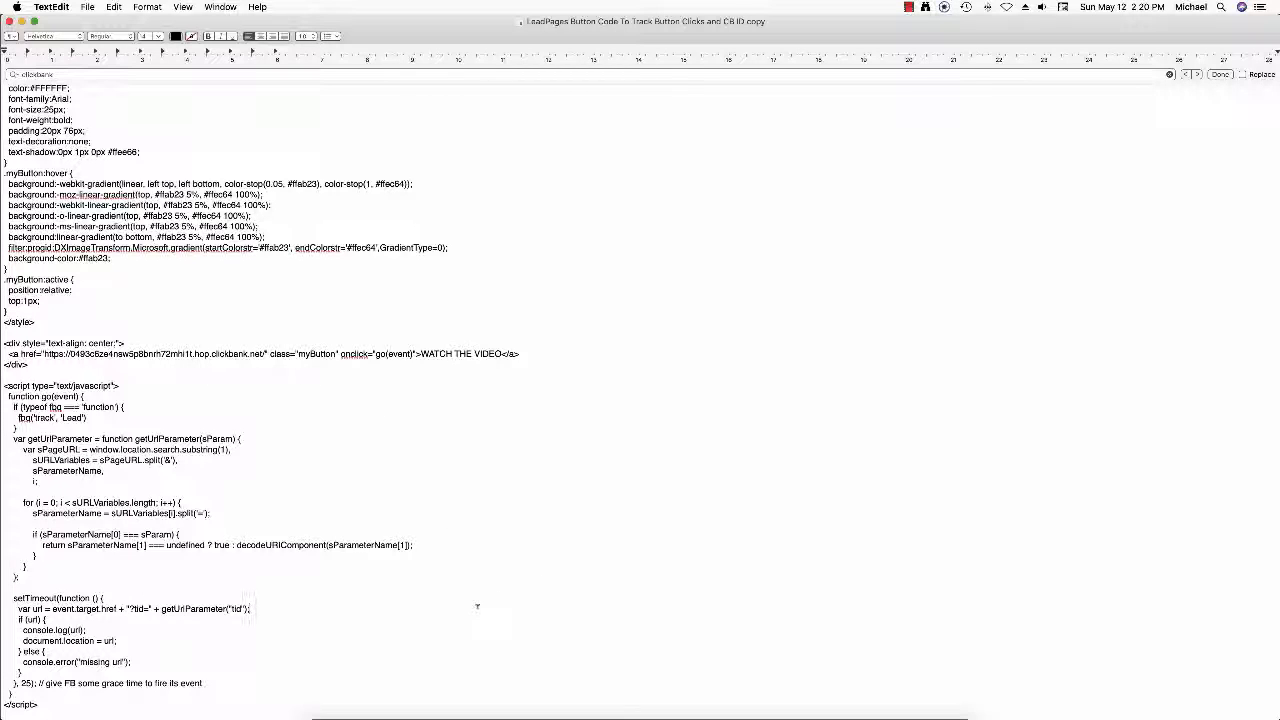
# Step: Select the entire button code, from the opening style tag to the closing script tag, and check the selection's full extent
pyautogui.press('super+a')
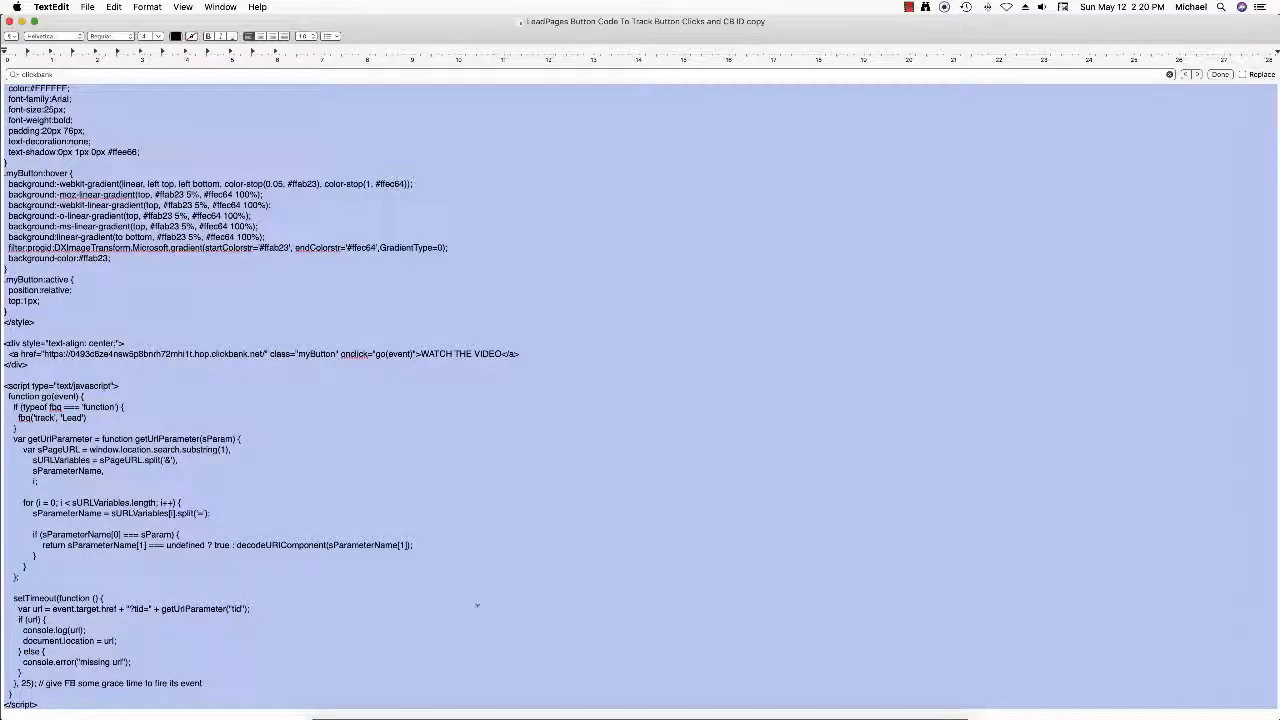
pyautogui.scroll(5, 477, 605)
pyautogui.scroll(-5, 477, 605)
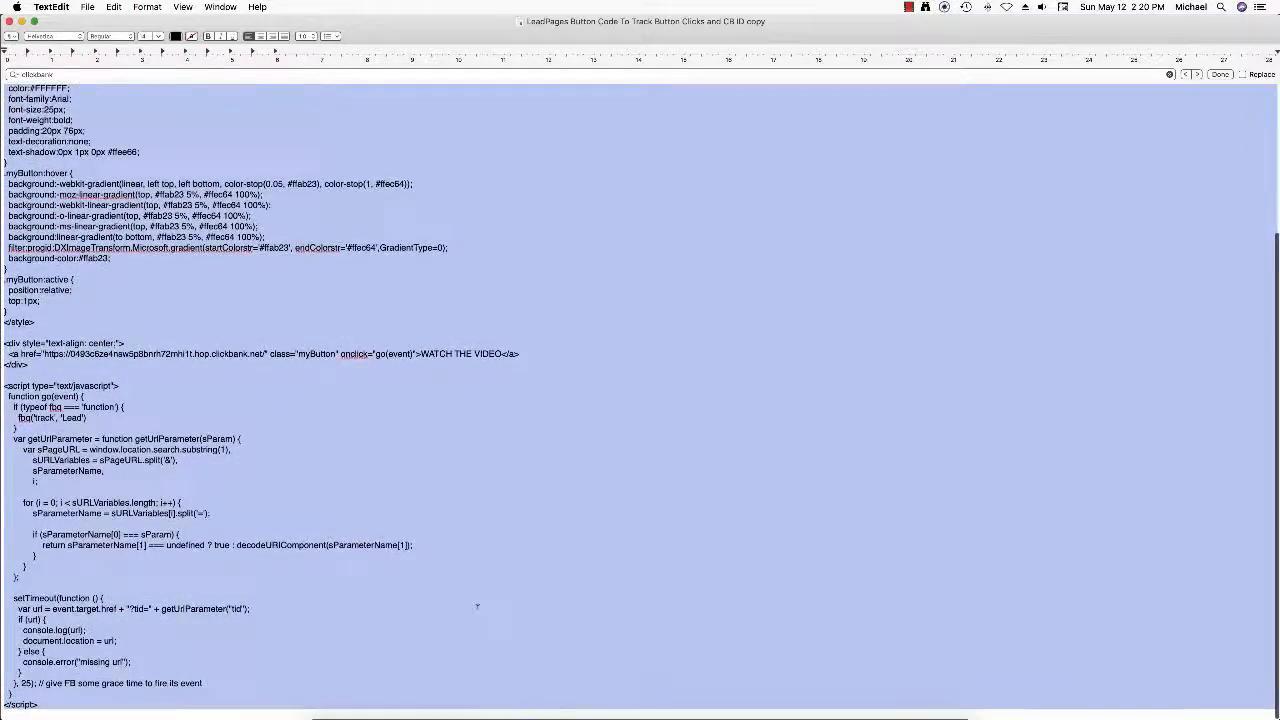
pyautogui.scroll(5, 477, 605)
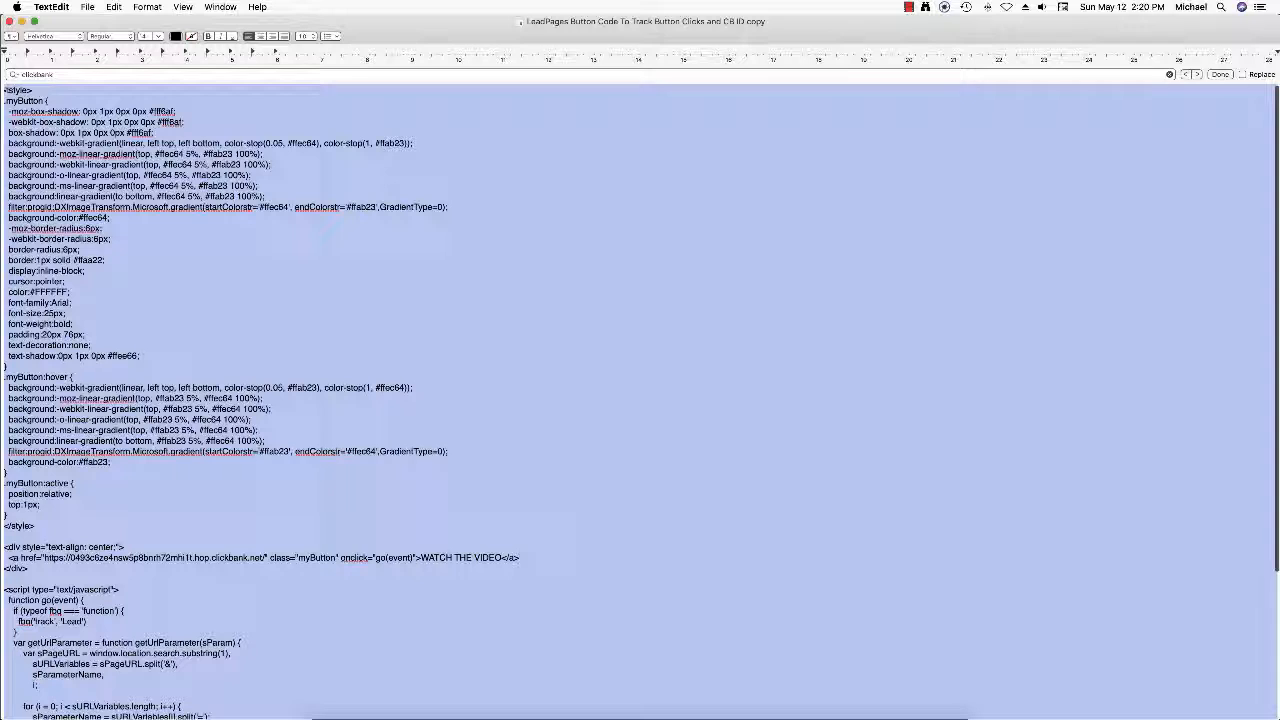
pyautogui.scroll(-5, 477, 605)
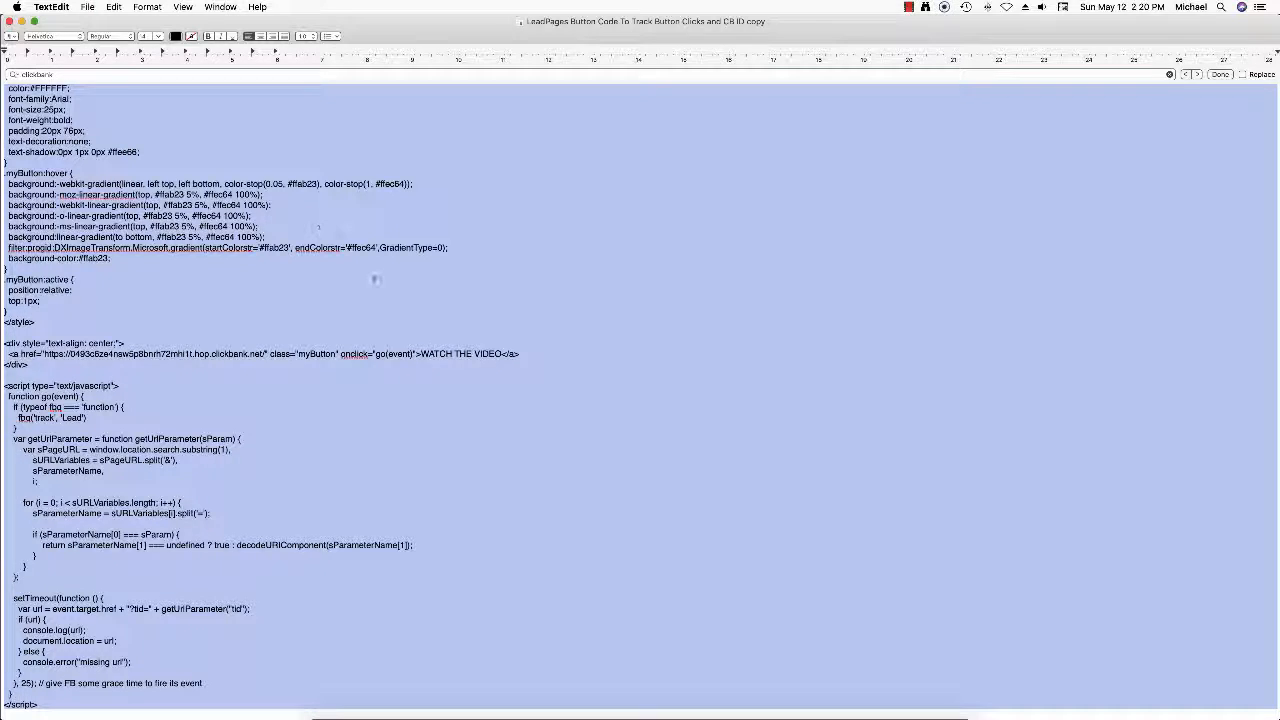
# Step: Switch to the Leadpages page list in Chrome and check the available actions for the FFD 11 CT (New Favicon) draft
pyautogui.hotkey('ctrl', 'Up')
pyautogui.click(916, 346)
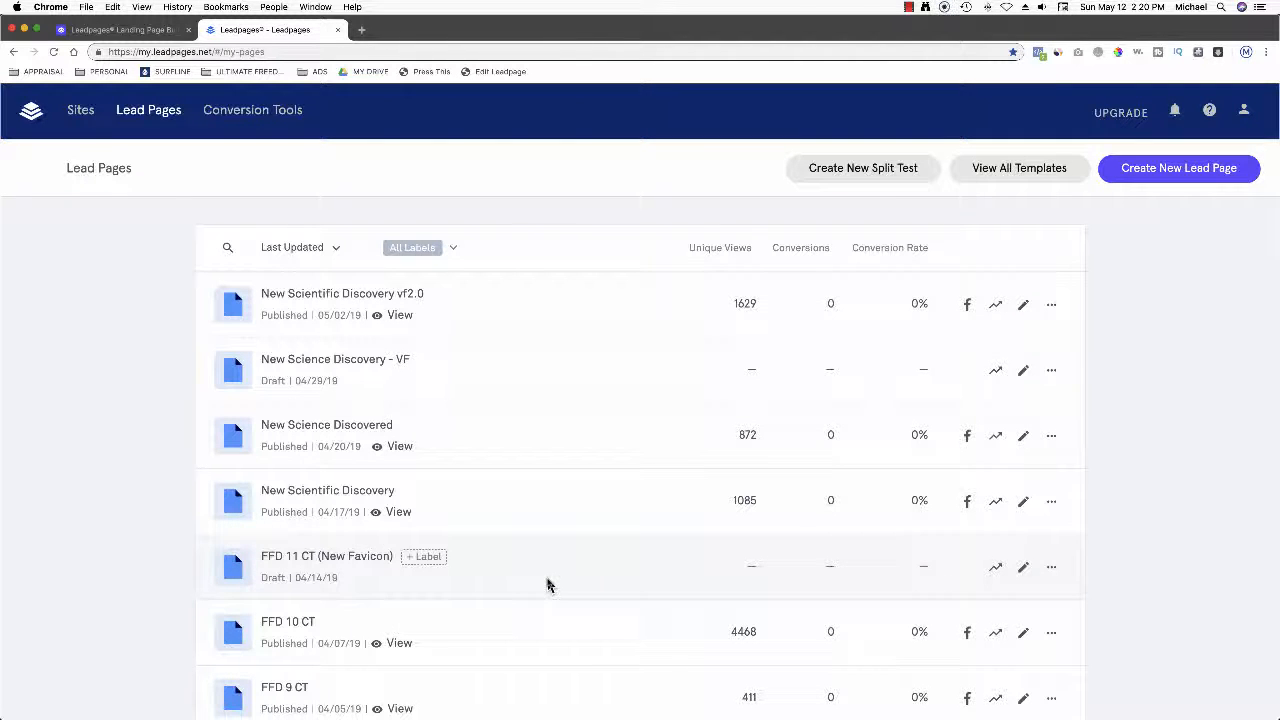
pyautogui.click(1051, 566)
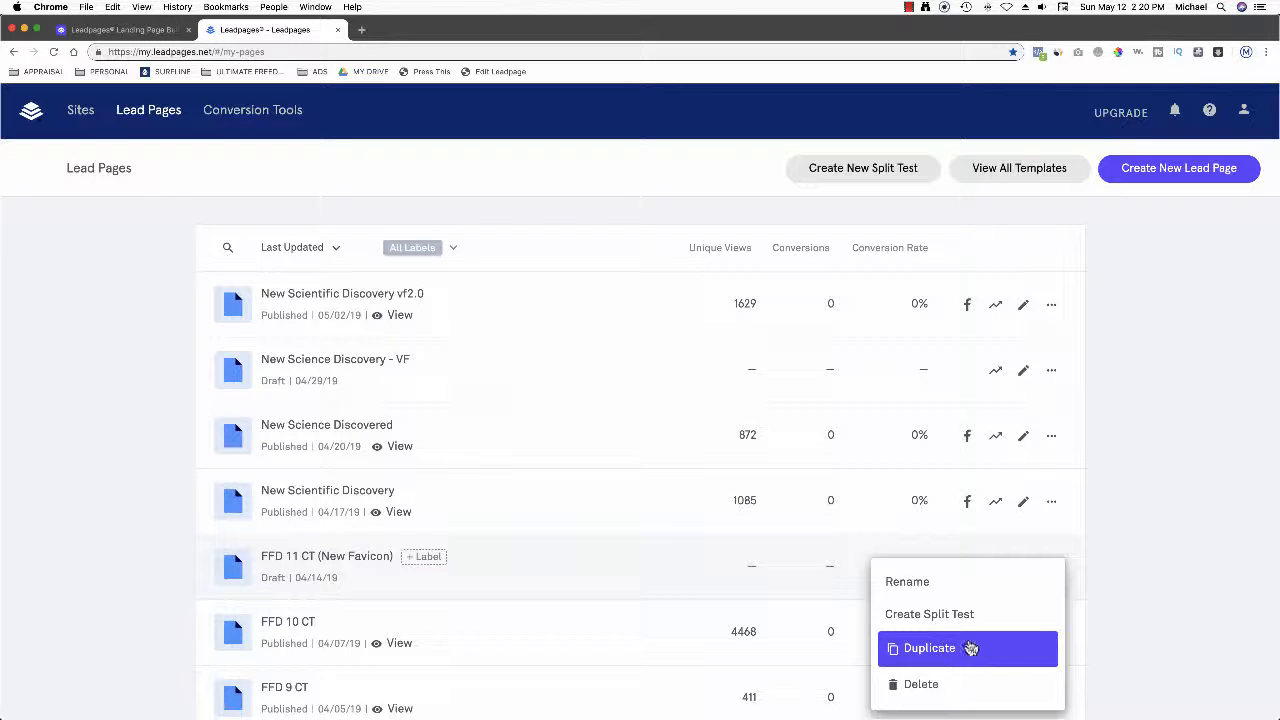
pyautogui.click(1195, 531)
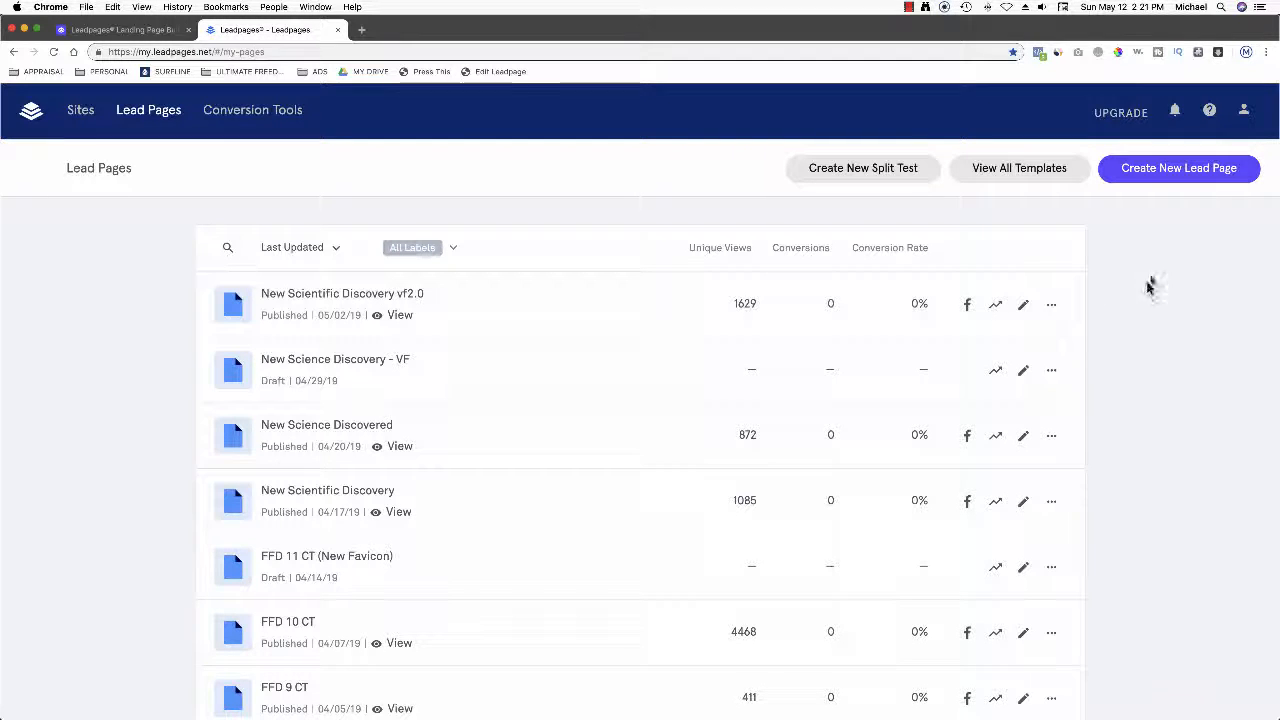
# Step: Create a new lead page with Generate Leads as its purpose, starting from a blank page instead of a template
pyautogui.click(1166, 182)
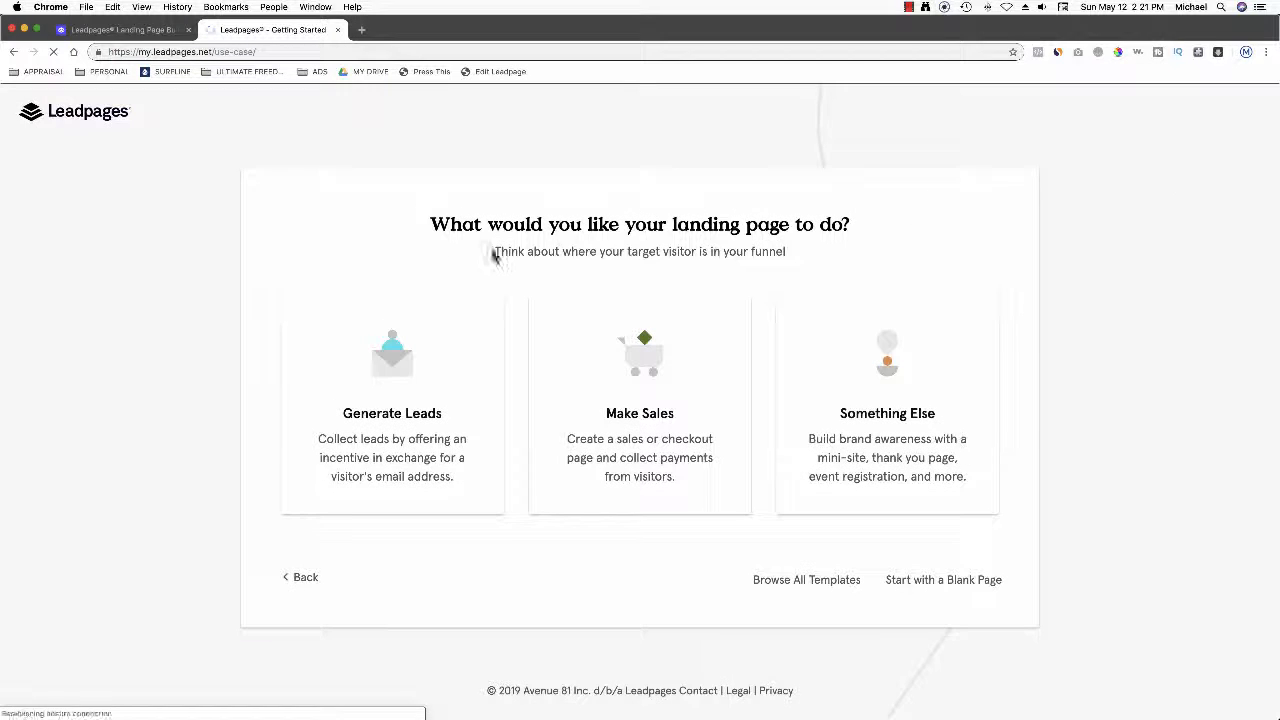
pyautogui.click(403, 360)
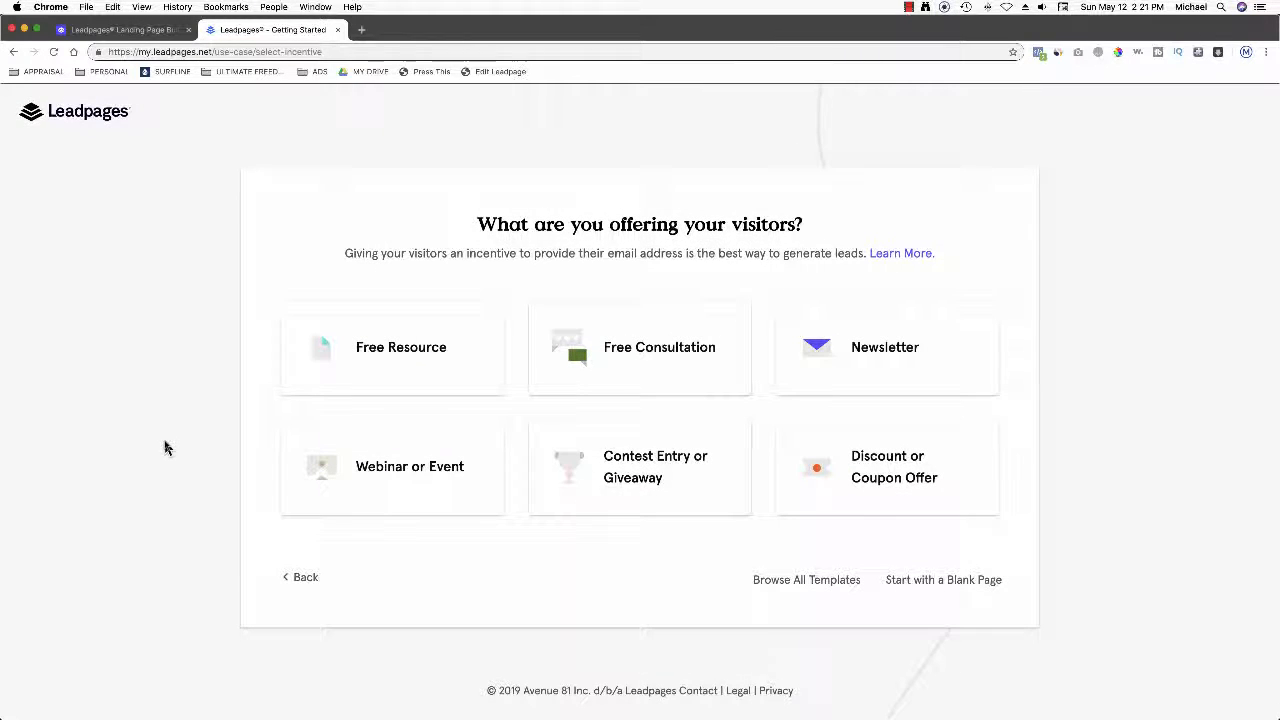
pyautogui.click(966, 586)
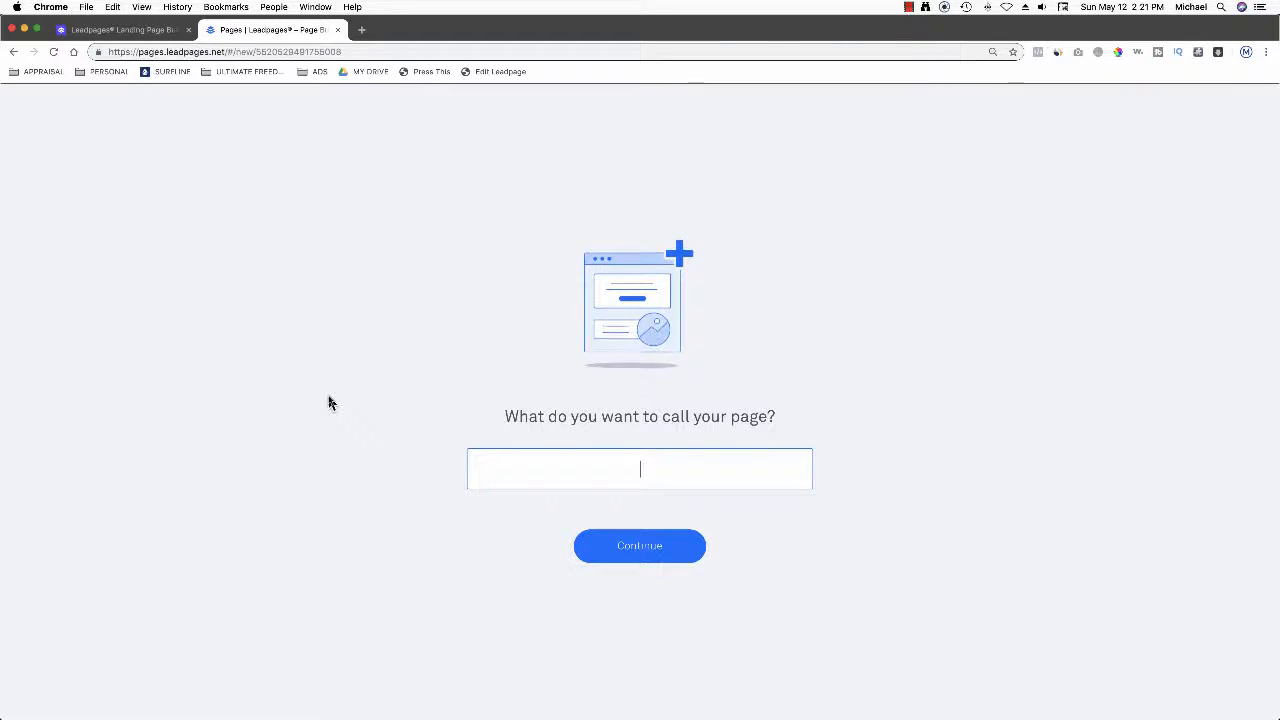
# Step: Name the page New Weight Loss Offer and continue into the page builder
pyautogui.write('New')
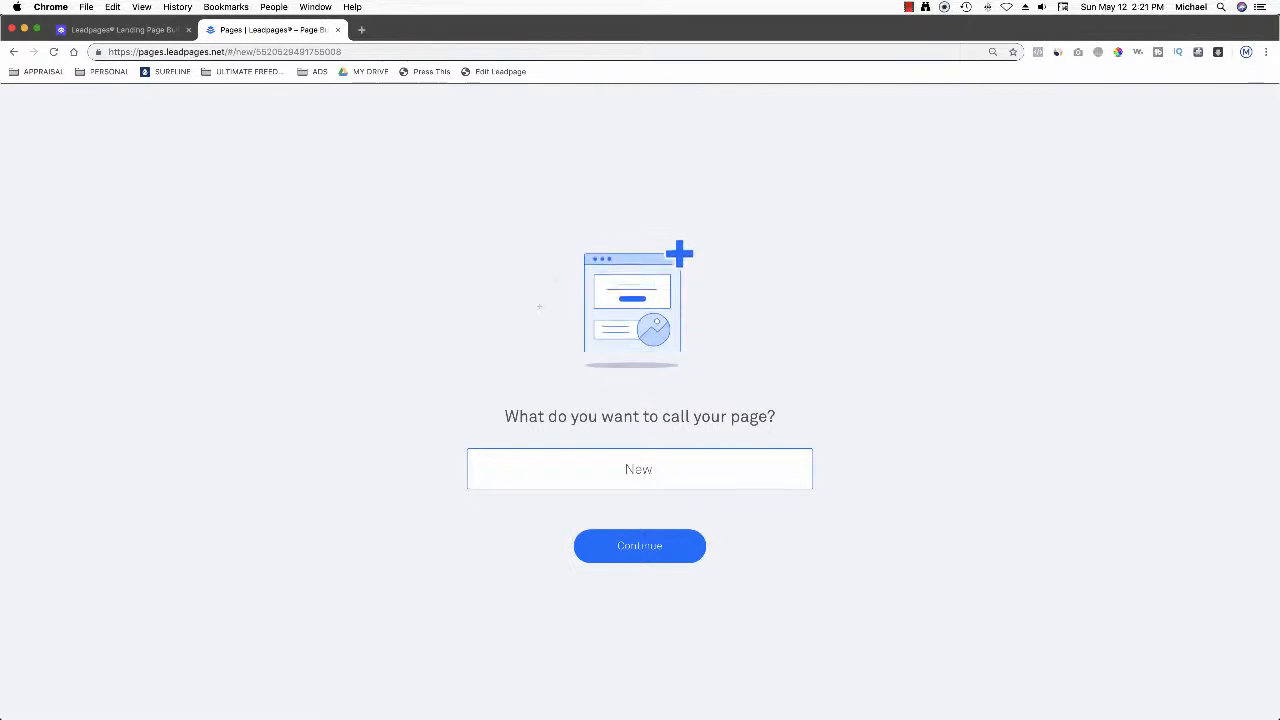
pyautogui.write(' Fab')
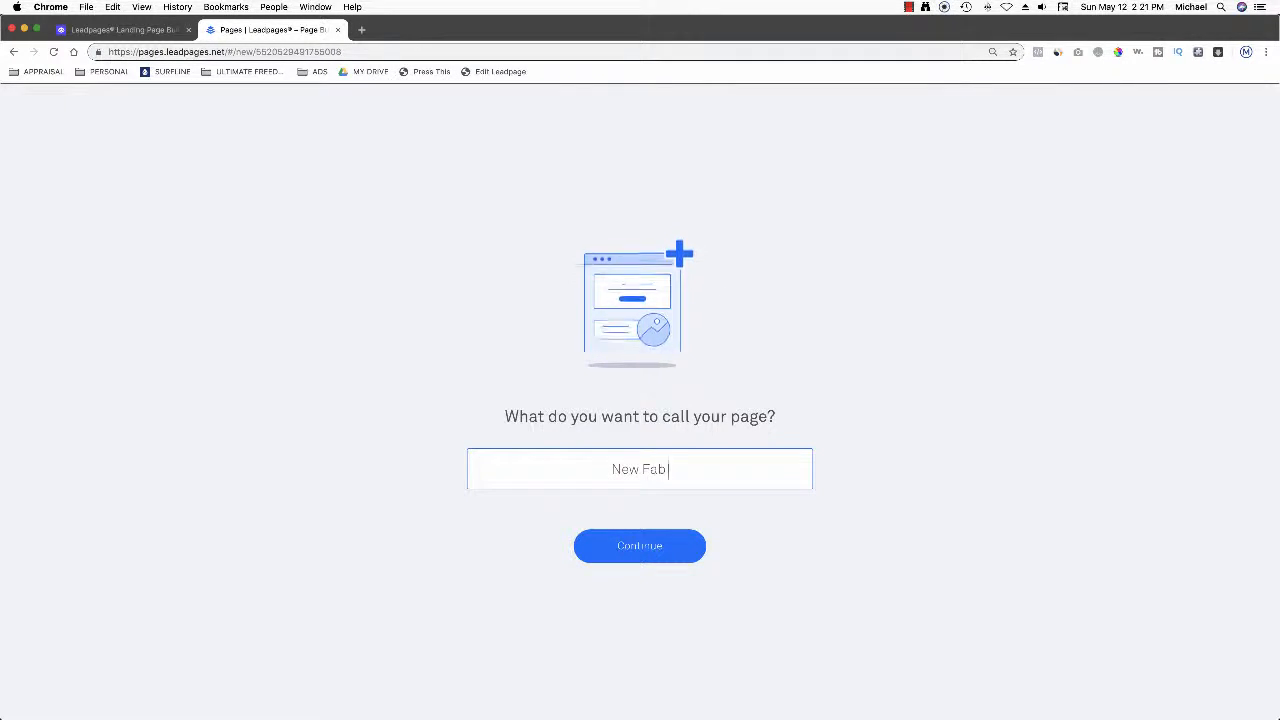
pyautogui.press('BackSpace')
pyautogui.press('BackSpace')
pyautogui.press('BackSpace')
pyautogui.press('BackSpace')
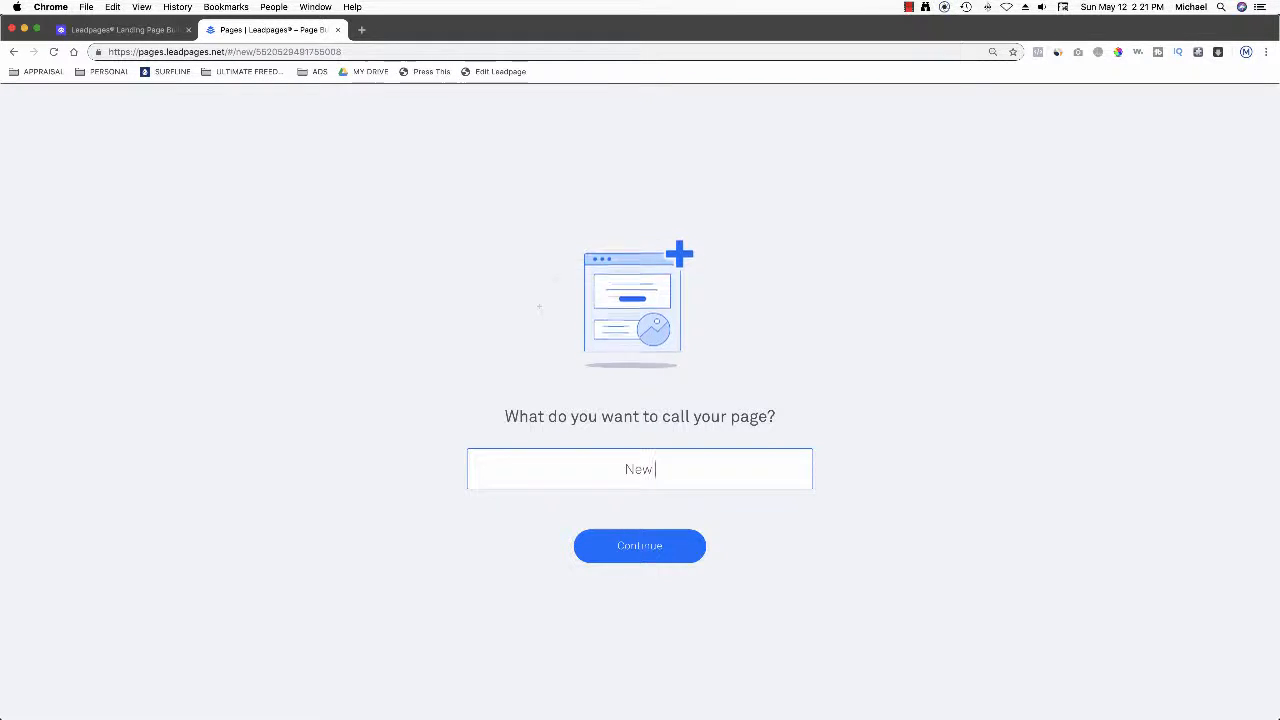
pyautogui.write('We')
pyautogui.write('igh')
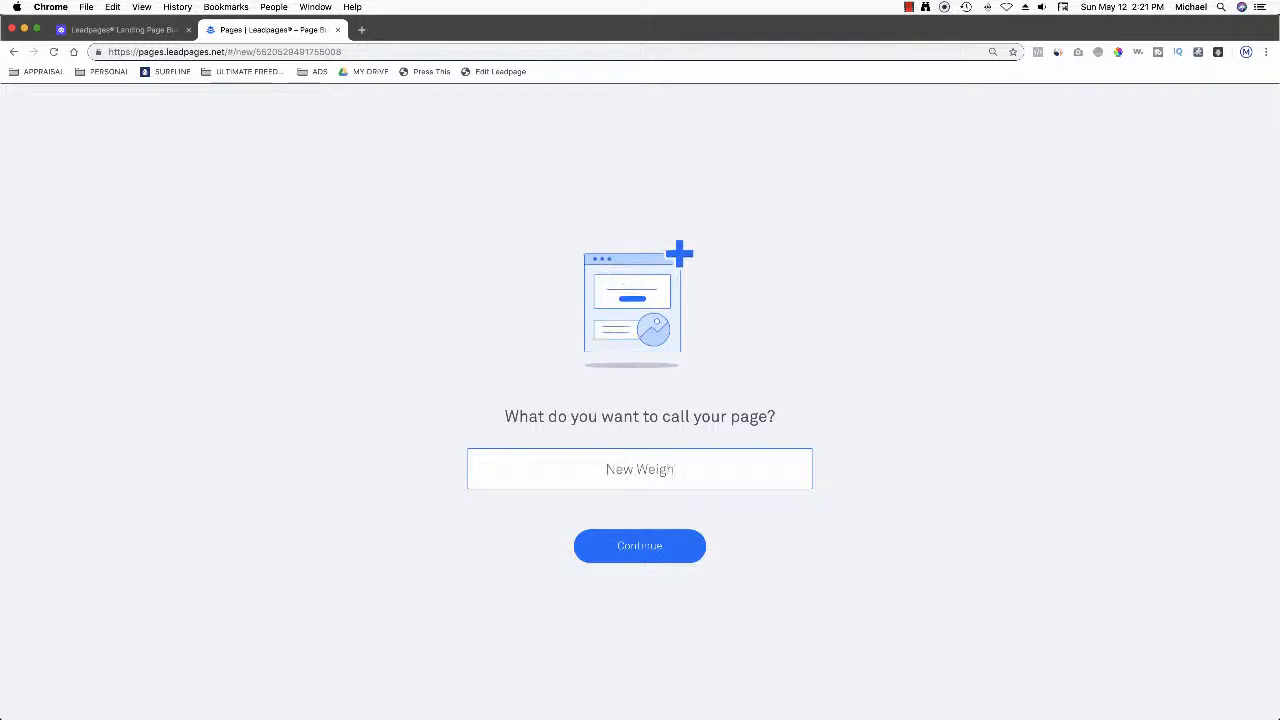
pyautogui.write('t Loss Offer')
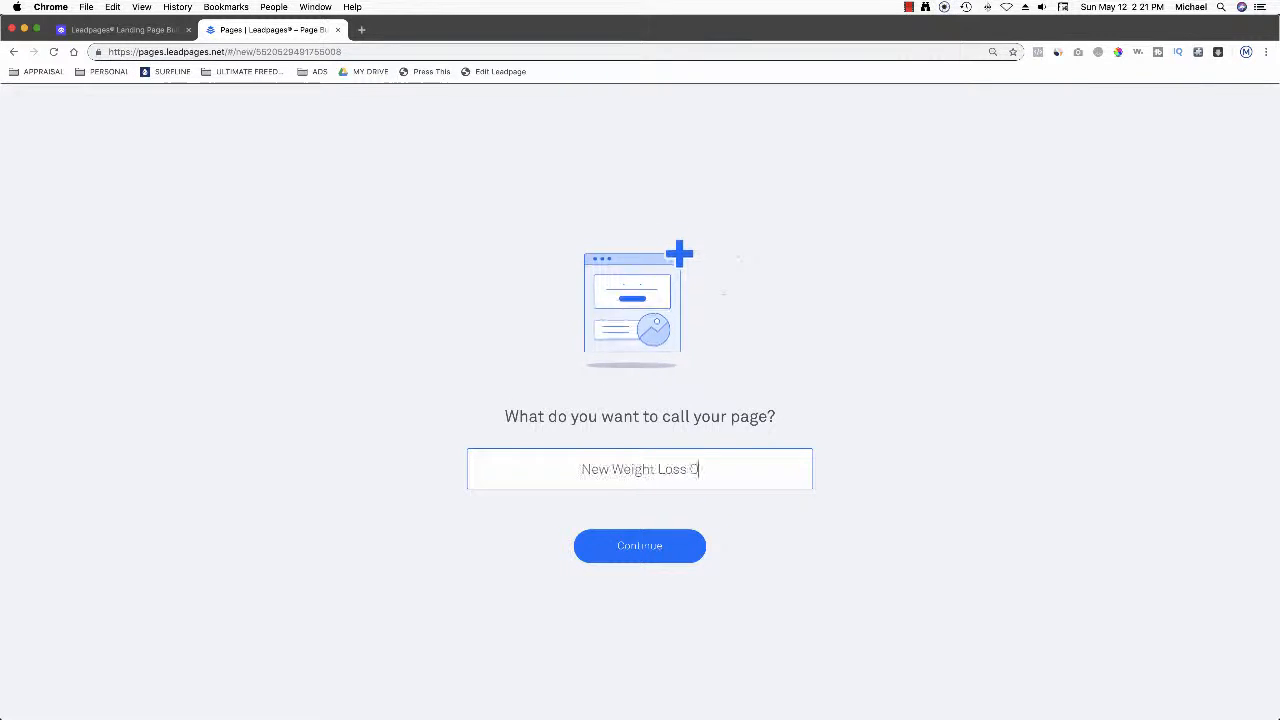
pyautogui.click(645, 565)
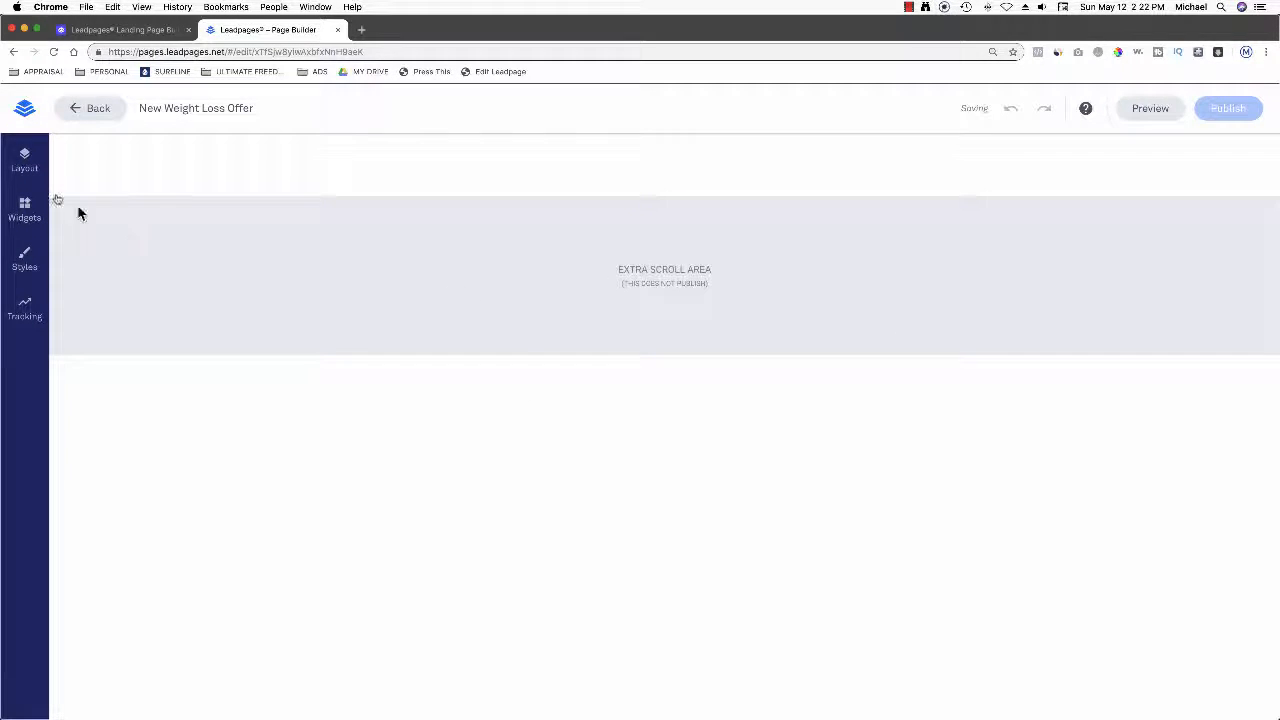
# Step: Add a Headline widget to the blank page, with a Text widget beneath it and an Image widget below the text
pyautogui.click(25, 158)
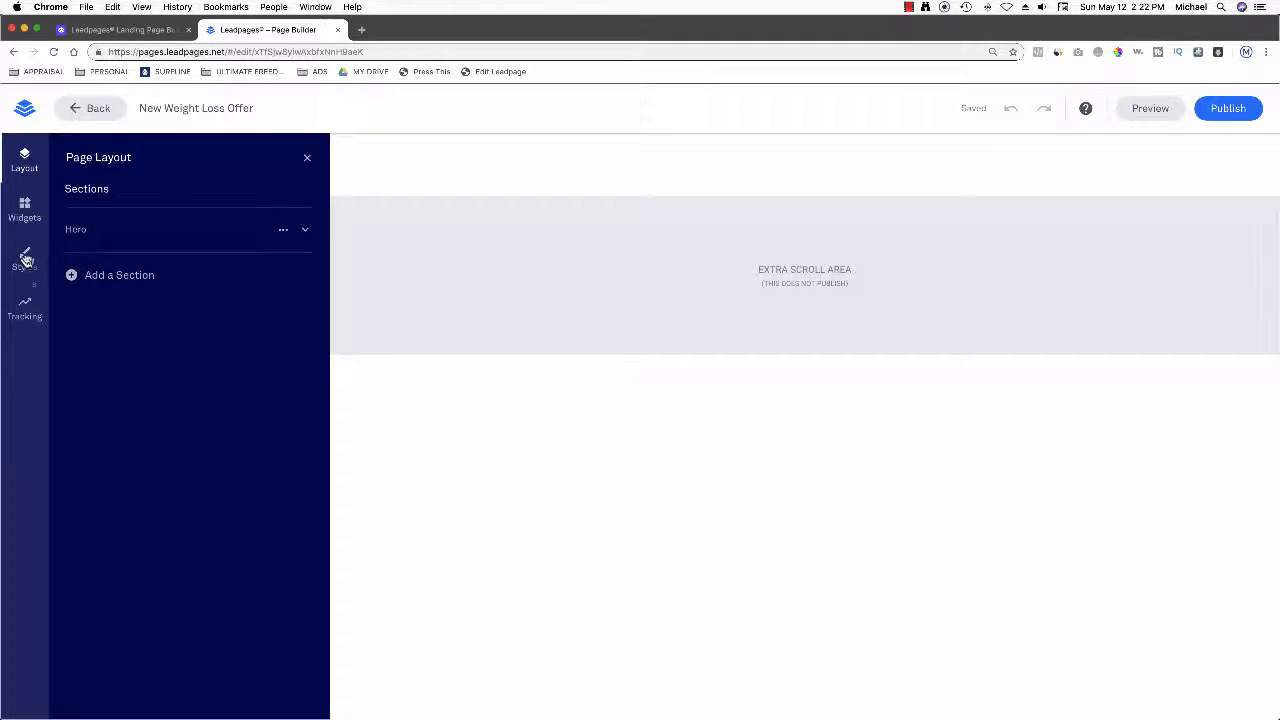
pyautogui.click(25, 208)
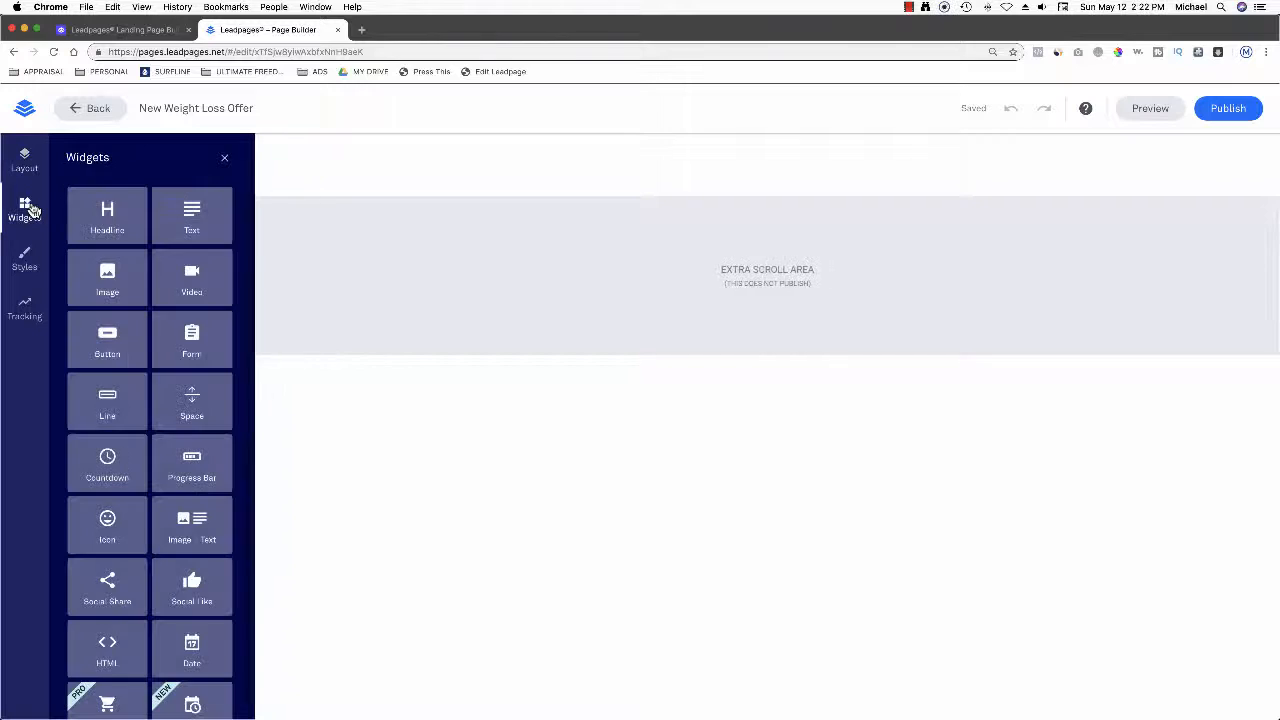
pyautogui.moveTo(101, 215); pyautogui.dragTo(737, 169)
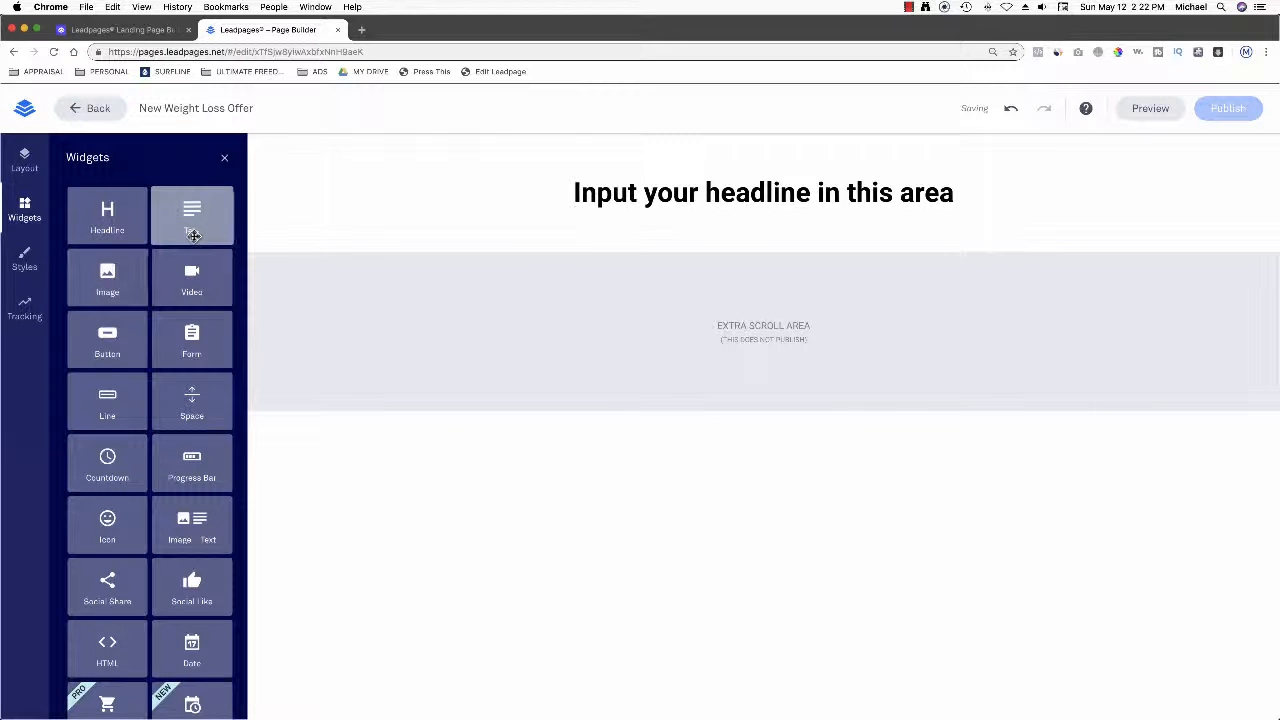
pyautogui.moveTo(192, 232); pyautogui.dragTo(734, 266)
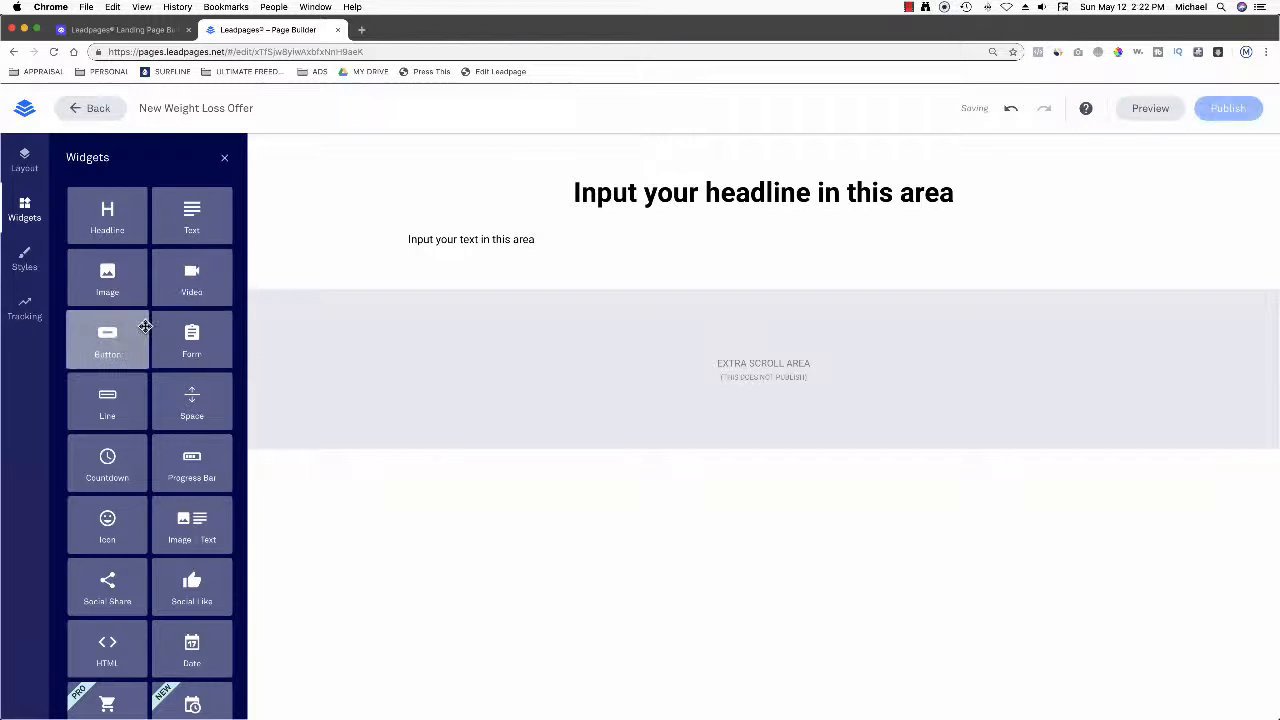
pyautogui.moveTo(104, 268); pyautogui.dragTo(506, 303)
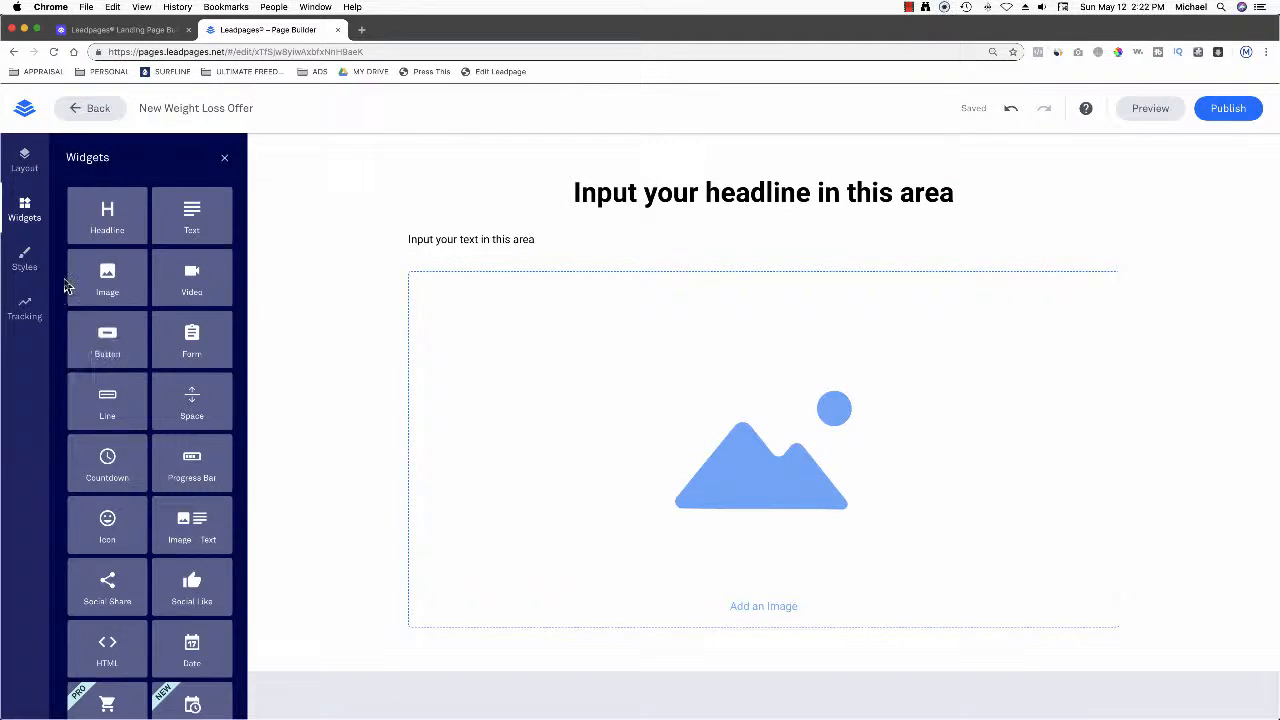
# Step: Add an HTML widget directly below the image placeholder
pyautogui.scroll(-2, 142, 455)
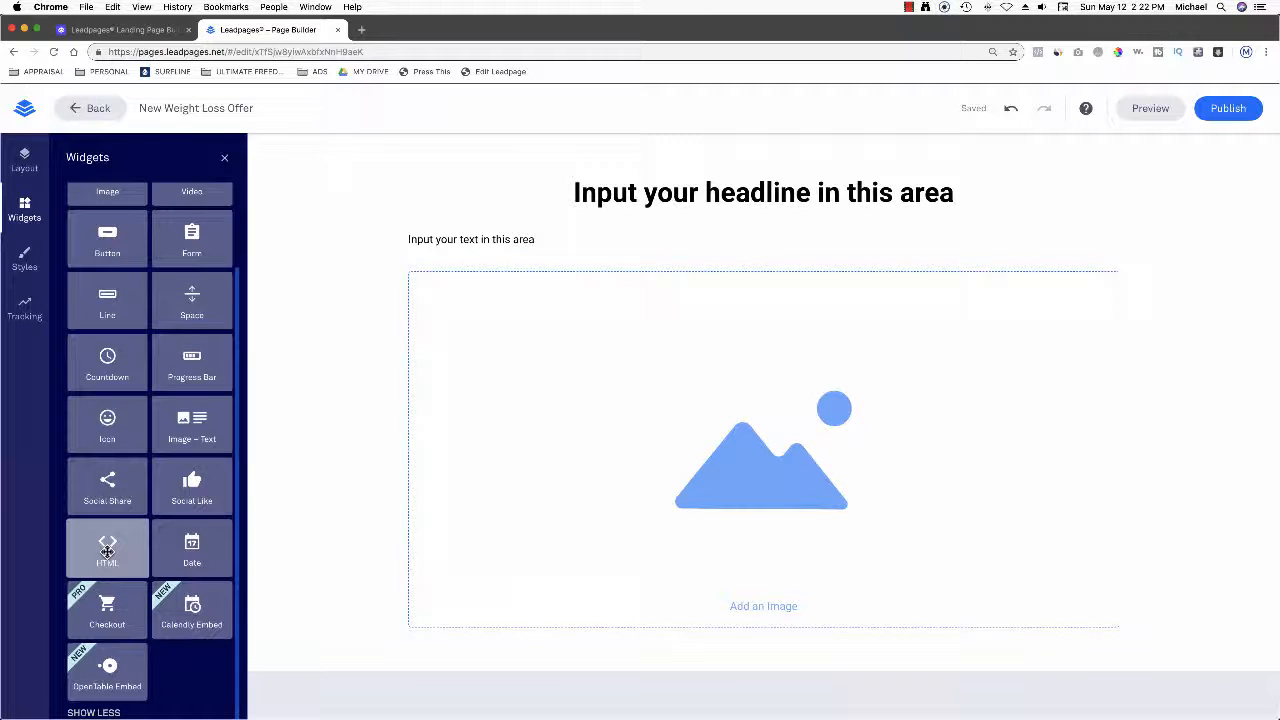
pyautogui.moveTo(107, 550); pyautogui.dragTo(757, 690)
pyautogui.scroll(-3, 478, 498)
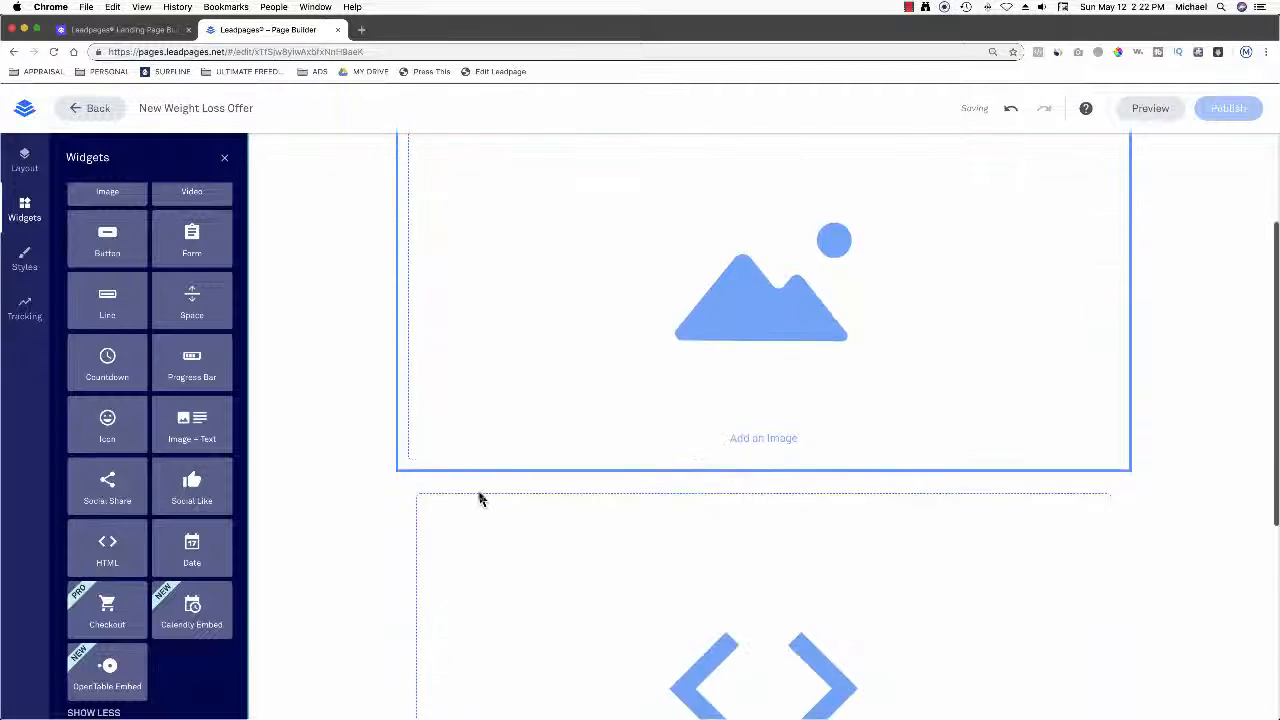
pyautogui.scroll(-4, 478, 498)
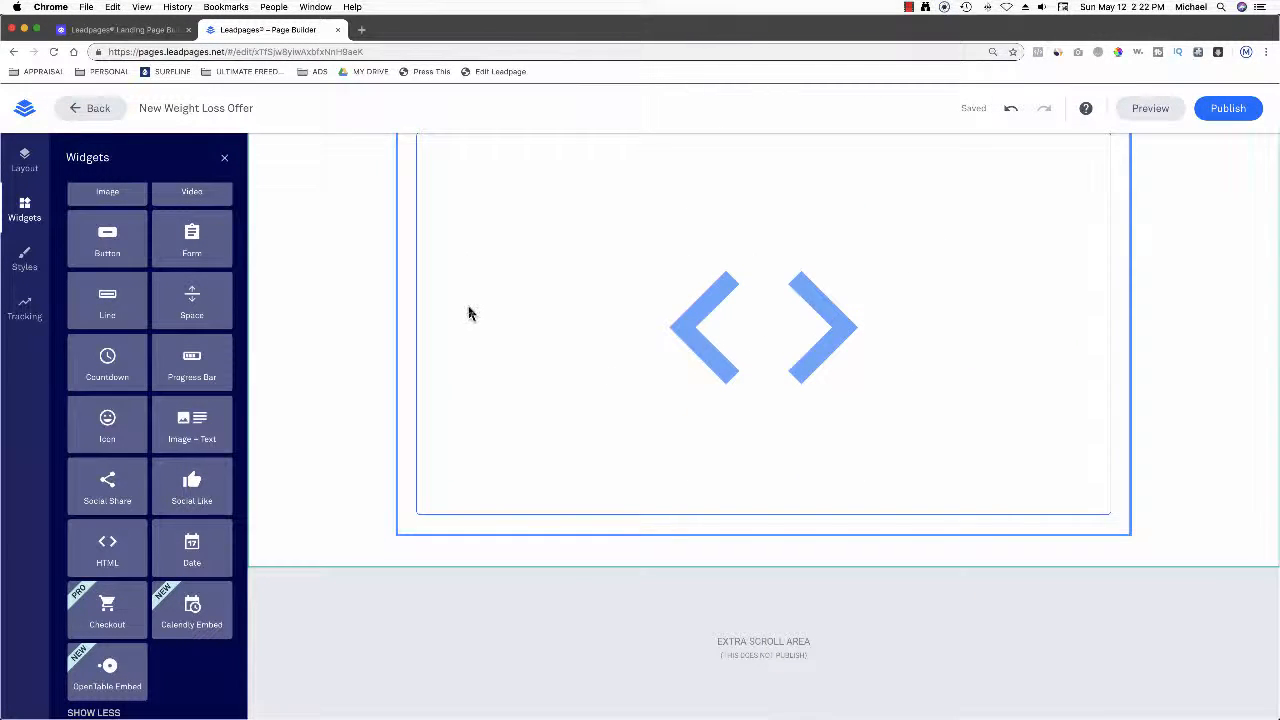
pyautogui.scroll(2, 469, 313)
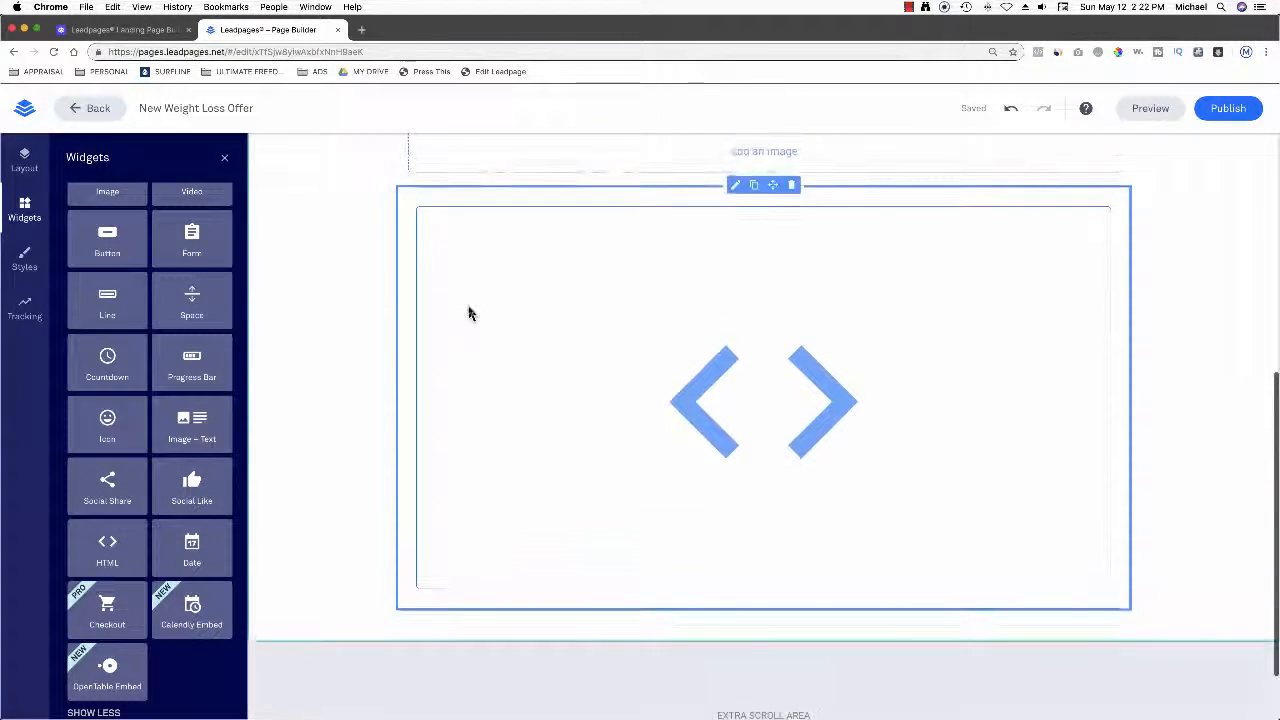
# Step: Open the HTML widget's content for editing and paste the copied button code into it
pyautogui.click(760, 399)
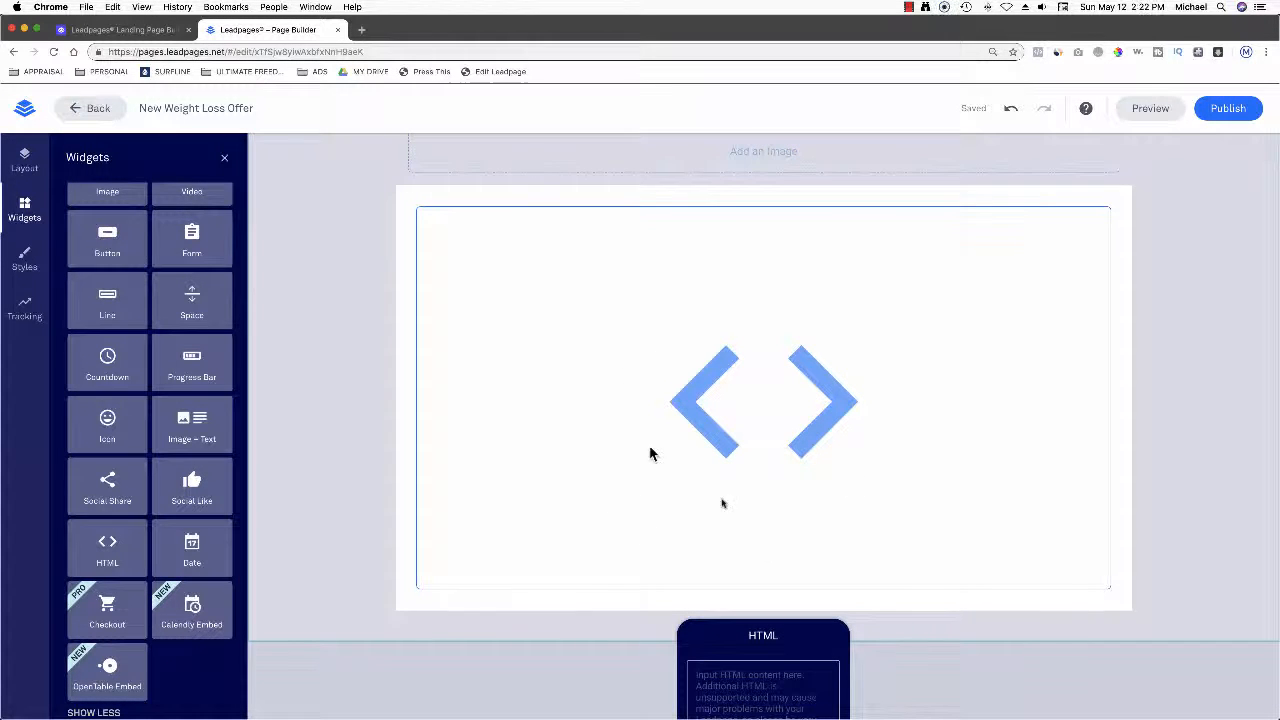
pyautogui.scroll(-2, 1040, 455)
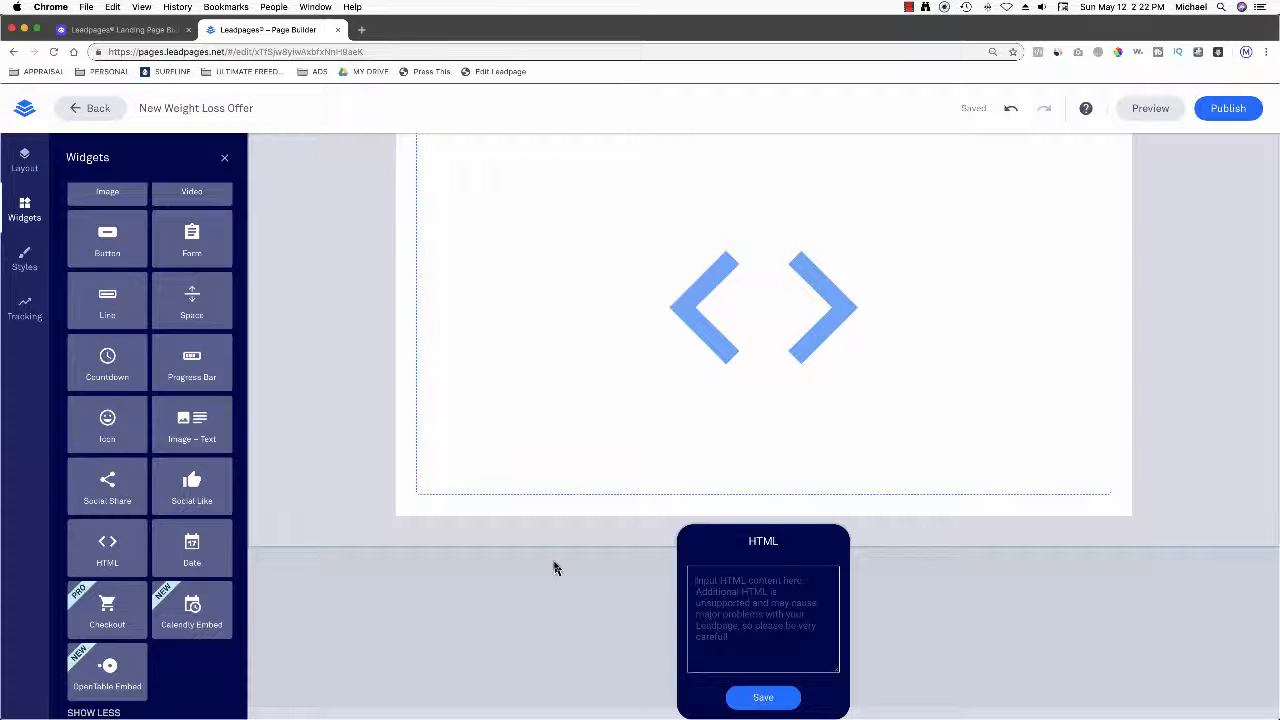
pyautogui.click(700, 592)
pyautogui.press('super+v')
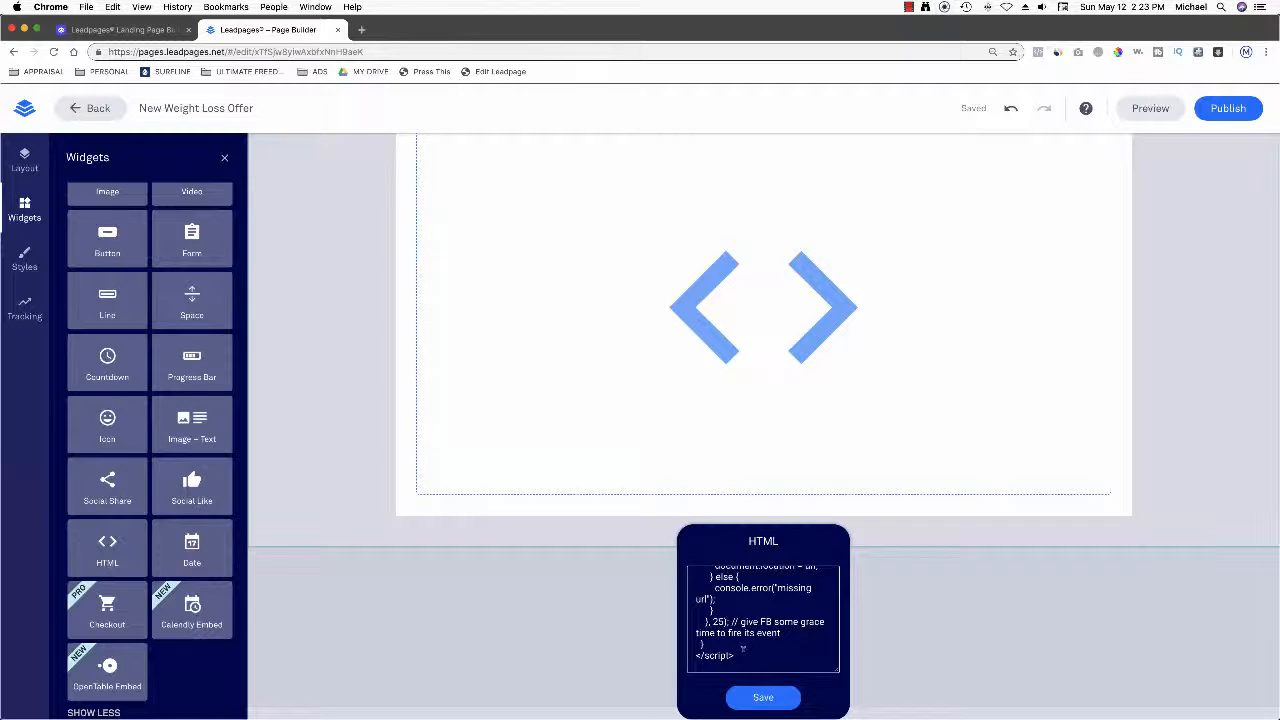
# Step: Check the pasted code's extent, from the closing script tag back up to the opening style tag
pyautogui.moveTo(742, 649); pyautogui.dragTo(741, 569)
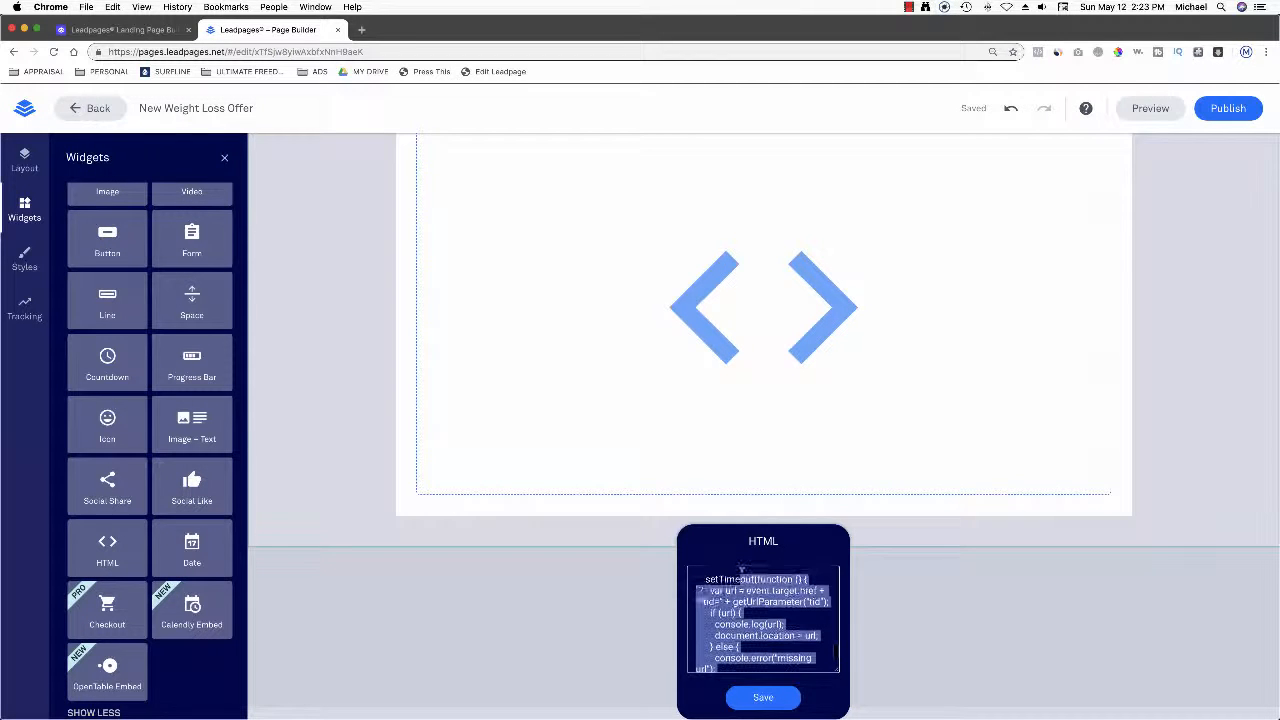
pyautogui.scroll(-2, 730, 636)
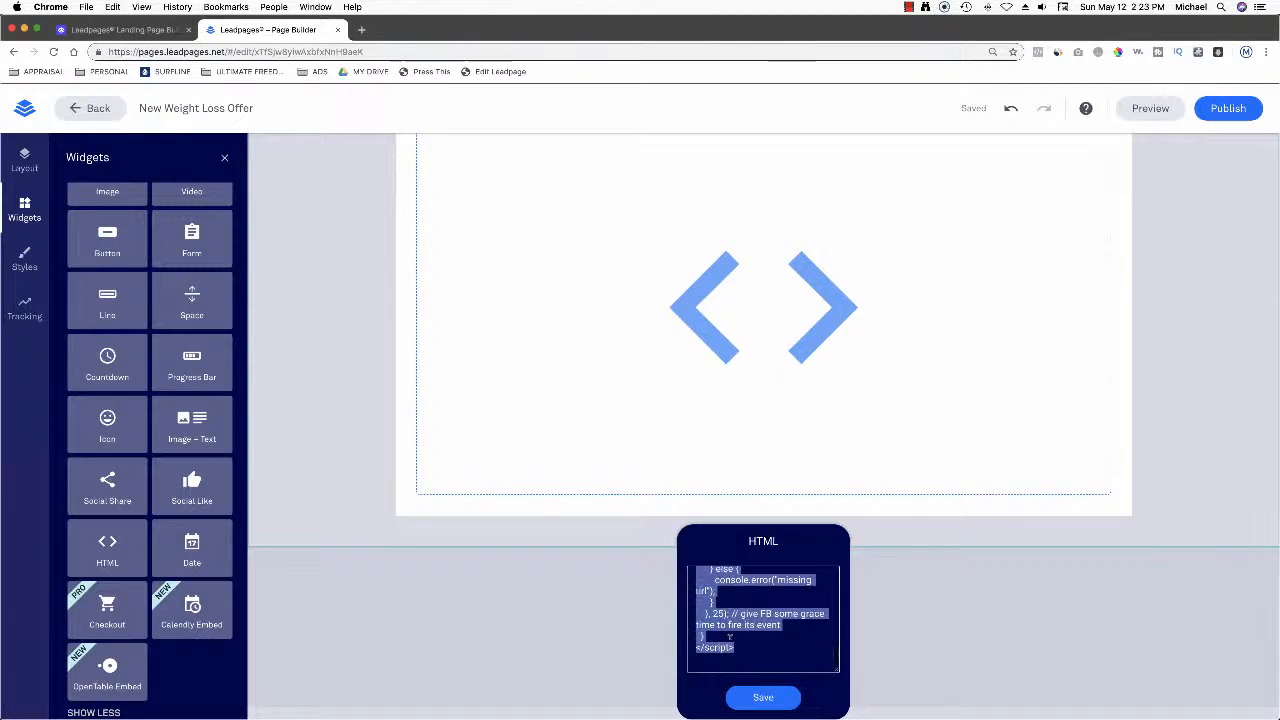
pyautogui.scroll(12, 730, 636)
pyautogui.scroll(5, 763, 617)
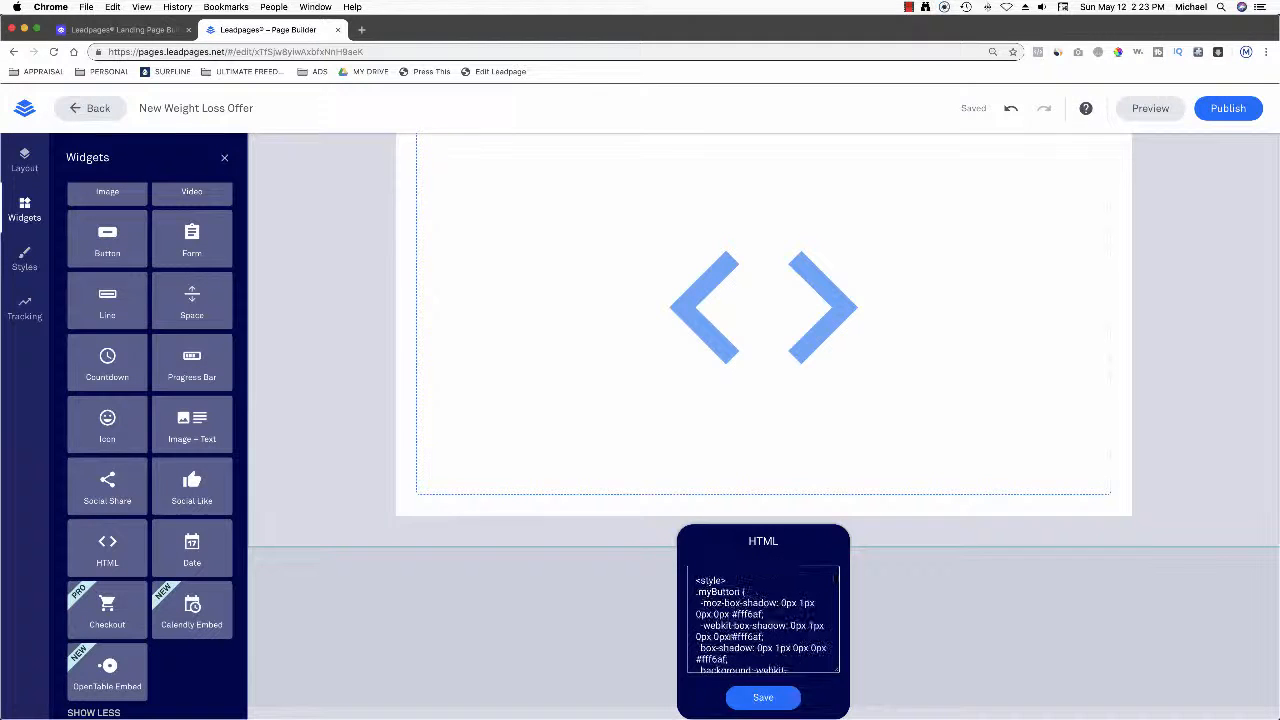
# Step: Examine the pasted code from the .myButton rules down to the anchor line, highlighting the border-to-color rules and the ClickBank hop link
pyautogui.scroll(-2, 733, 645)
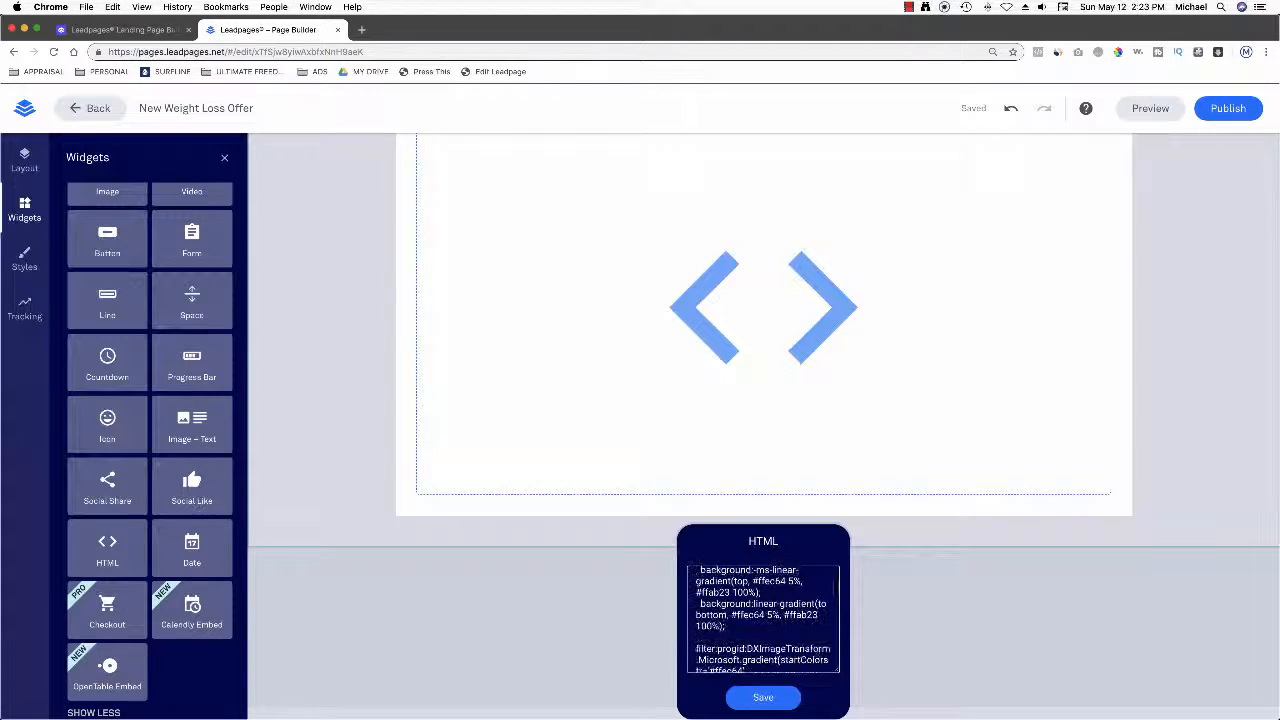
pyautogui.scroll(-2, 763, 618)
pyautogui.scroll(-1, 763, 617)
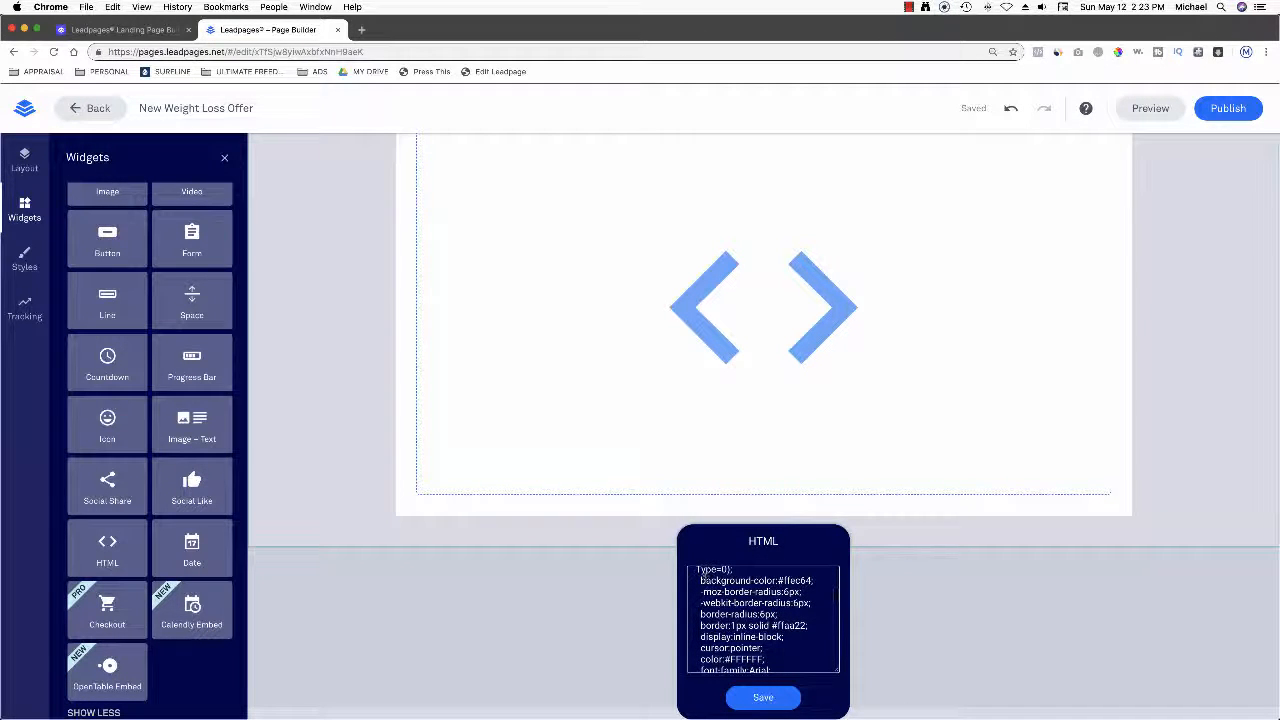
pyautogui.moveTo(748, 625); pyautogui.dragTo(763, 648)
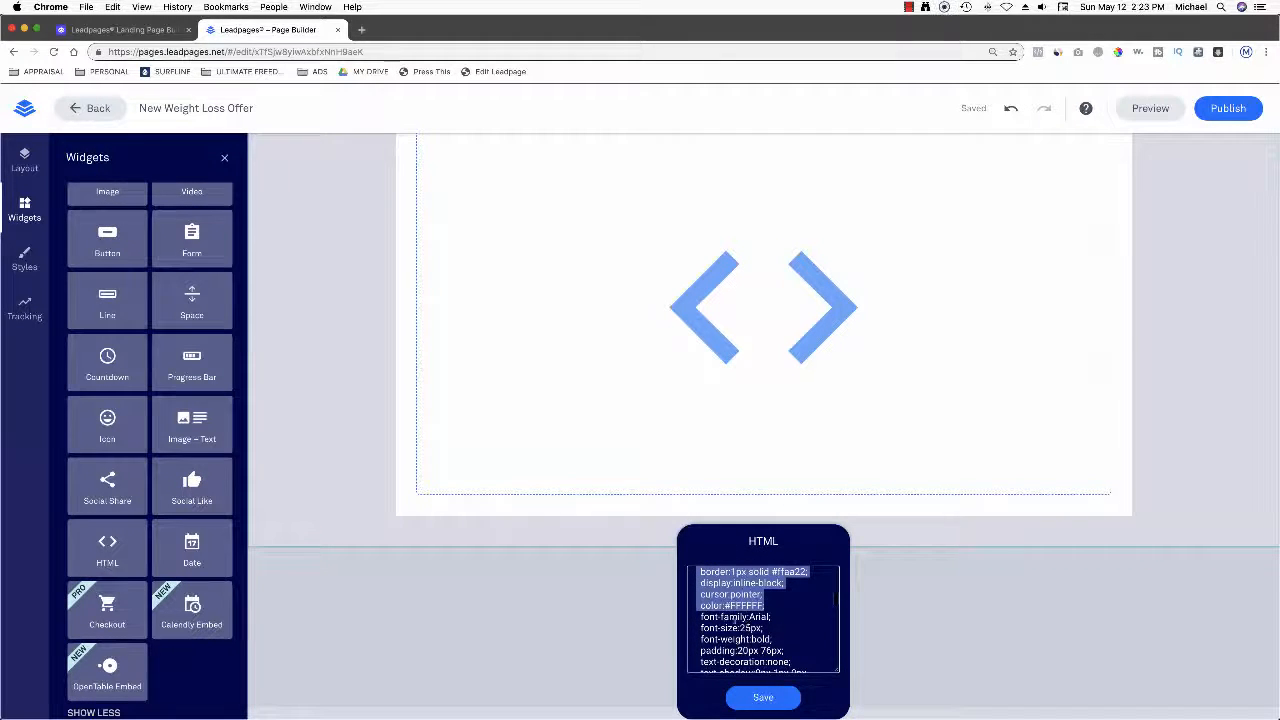
pyautogui.scroll(-2, 763, 617)
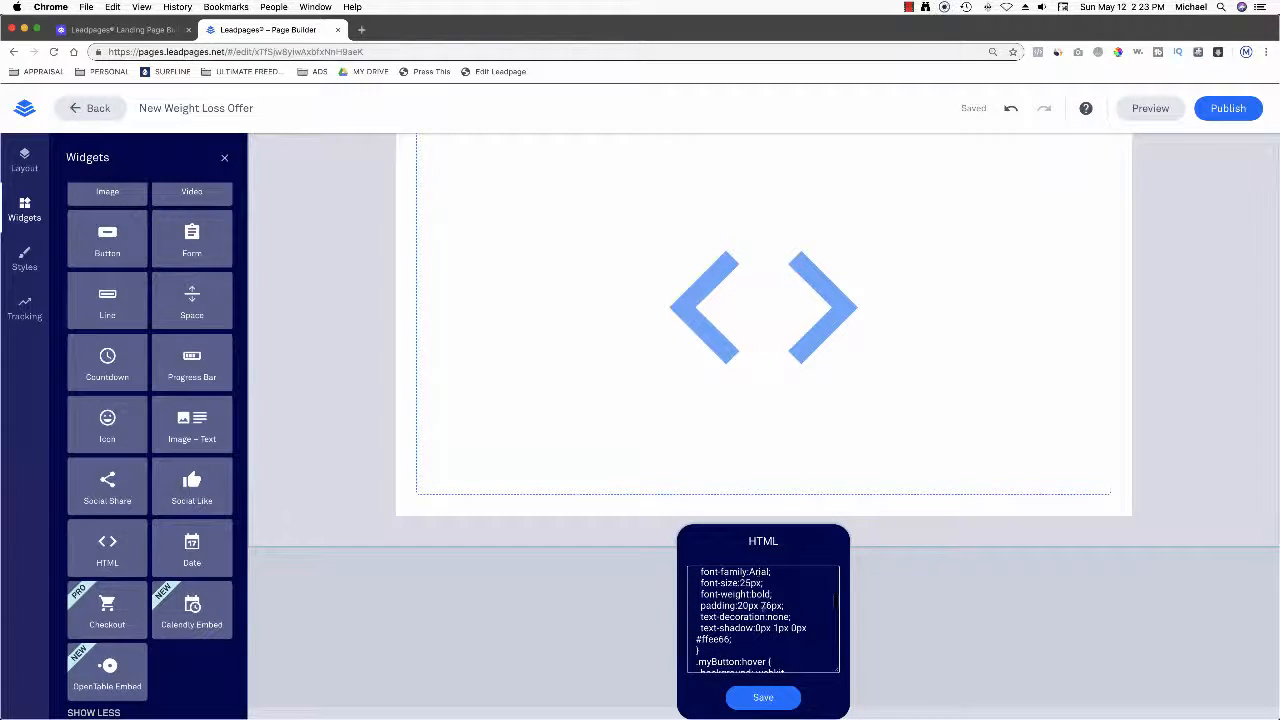
pyautogui.scroll(-3, 728, 637)
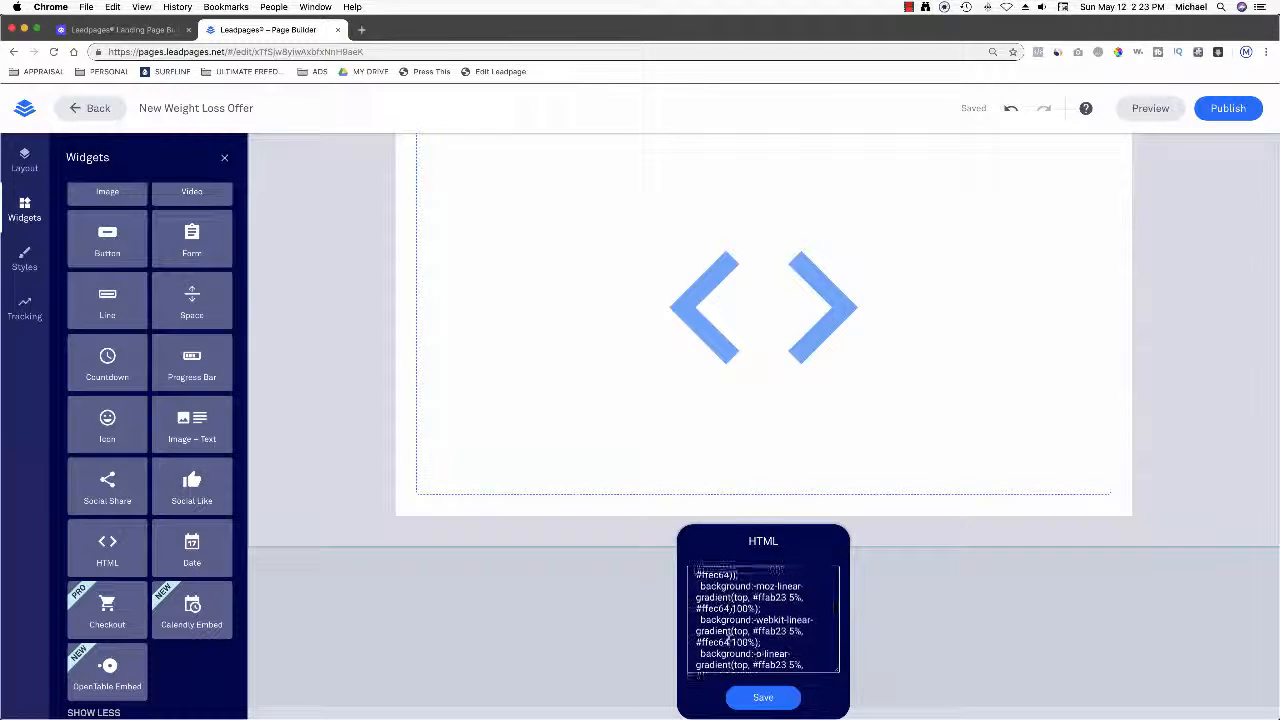
pyautogui.scroll(-2, 763, 617)
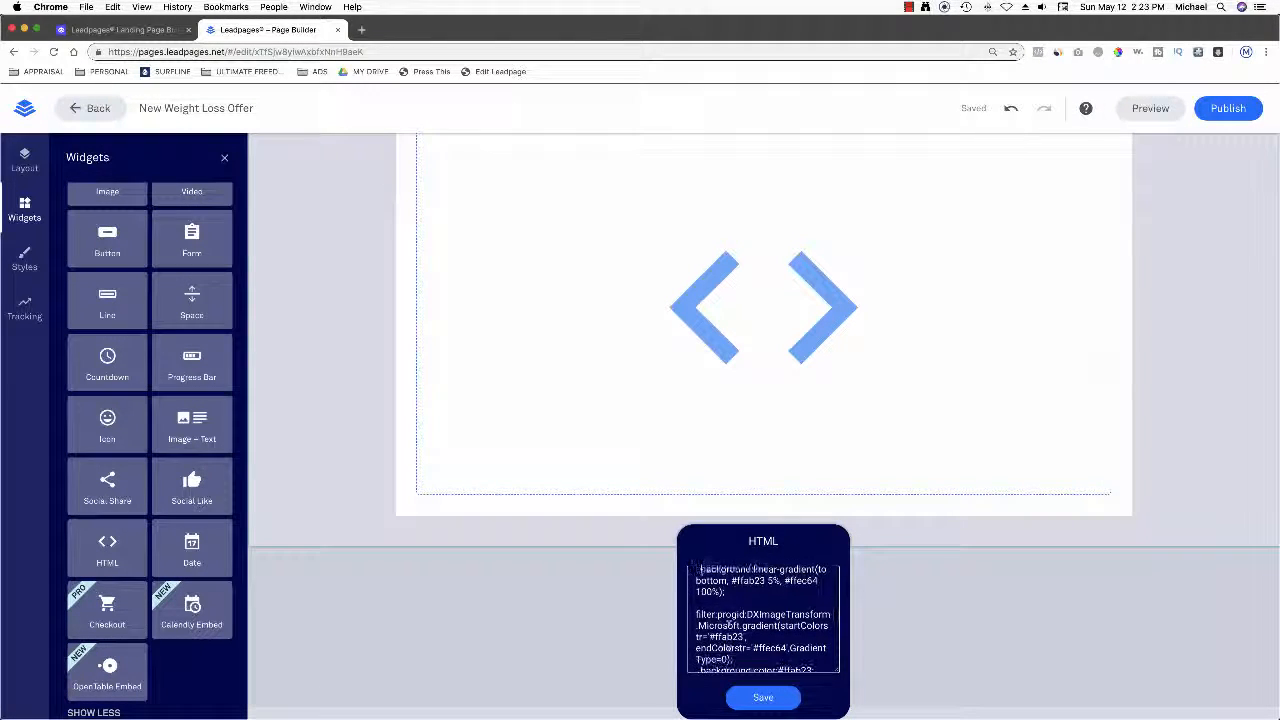
pyautogui.scroll(-5, 728, 623)
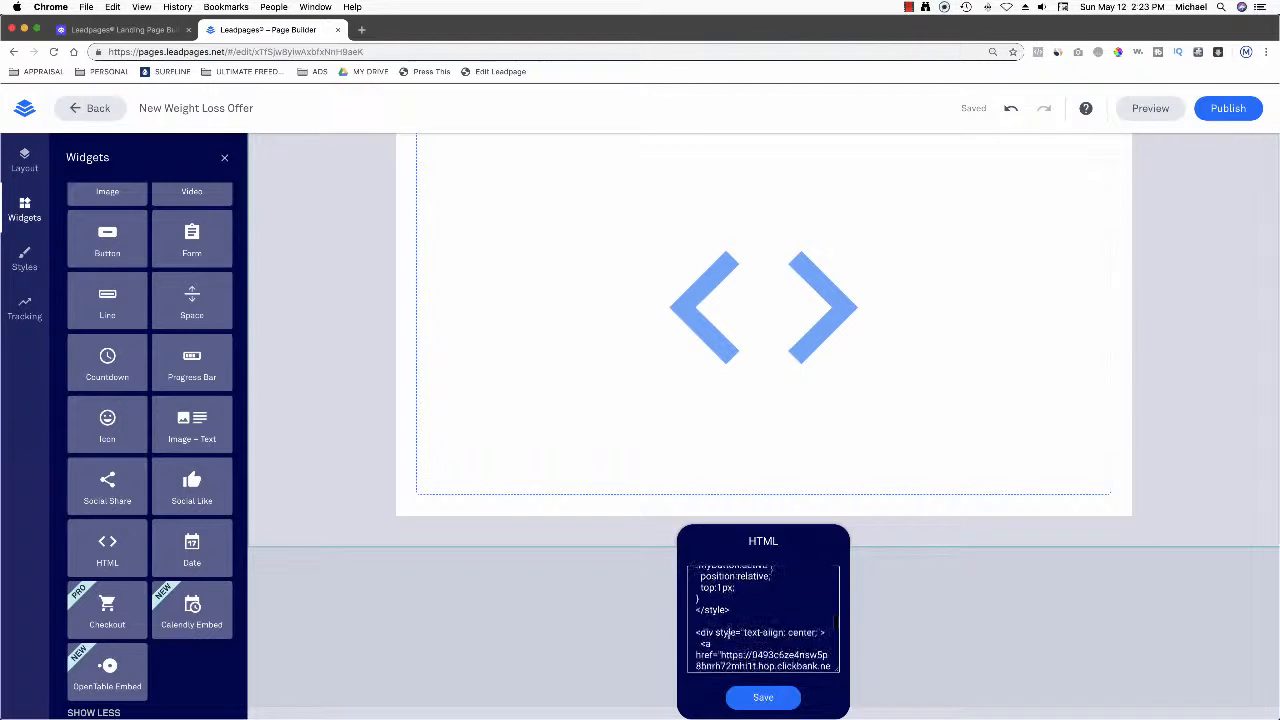
pyautogui.scroll(-1, 722, 593)
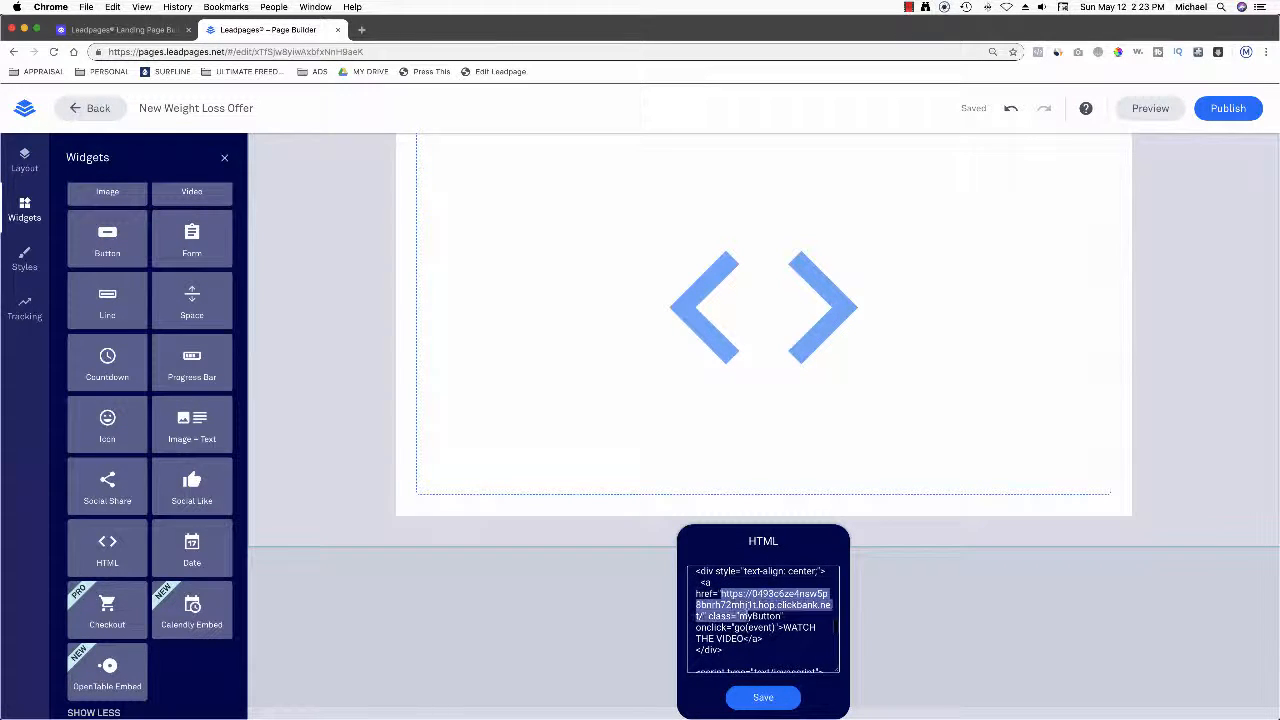
# Step: Review the WATCH THE VIDEO label in the anchor code, save the custom HTML and preview the page
pyautogui.moveTo(738, 616); pyautogui.dragTo(700, 607)
pyautogui.moveTo(785, 627); pyautogui.dragTo(744, 638)
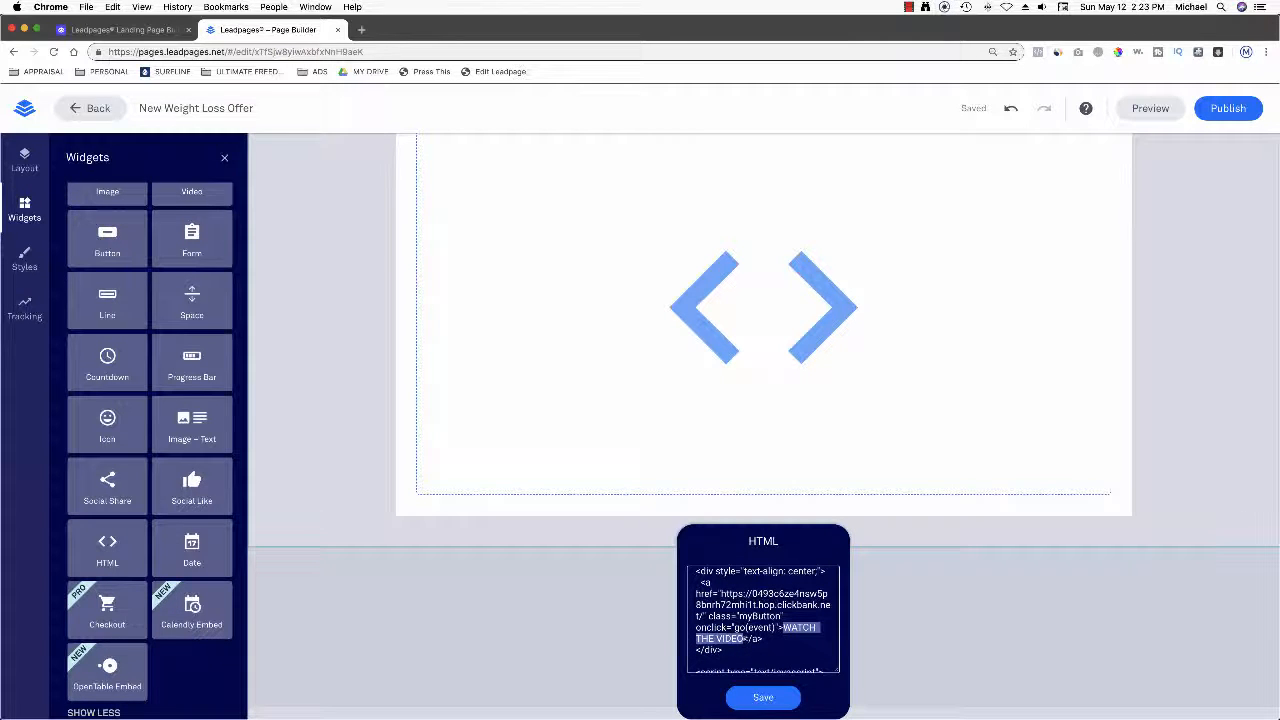
pyautogui.click(781, 649)
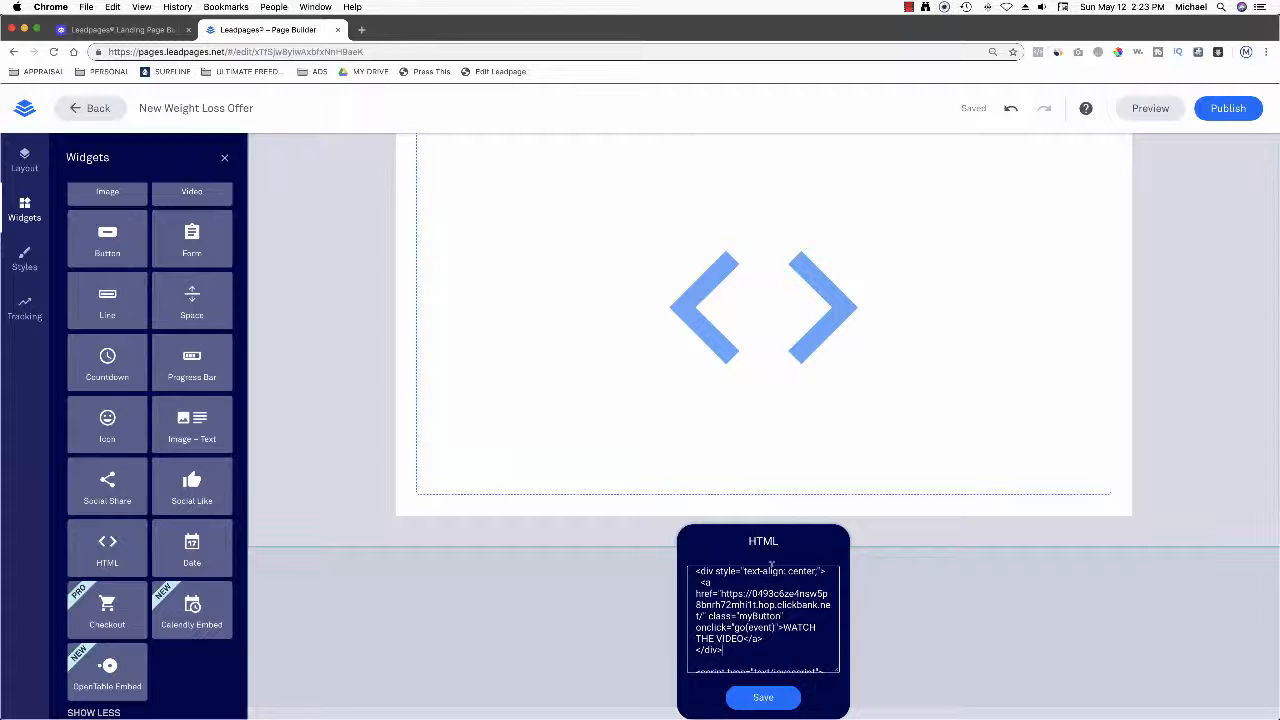
pyautogui.click(763, 698)
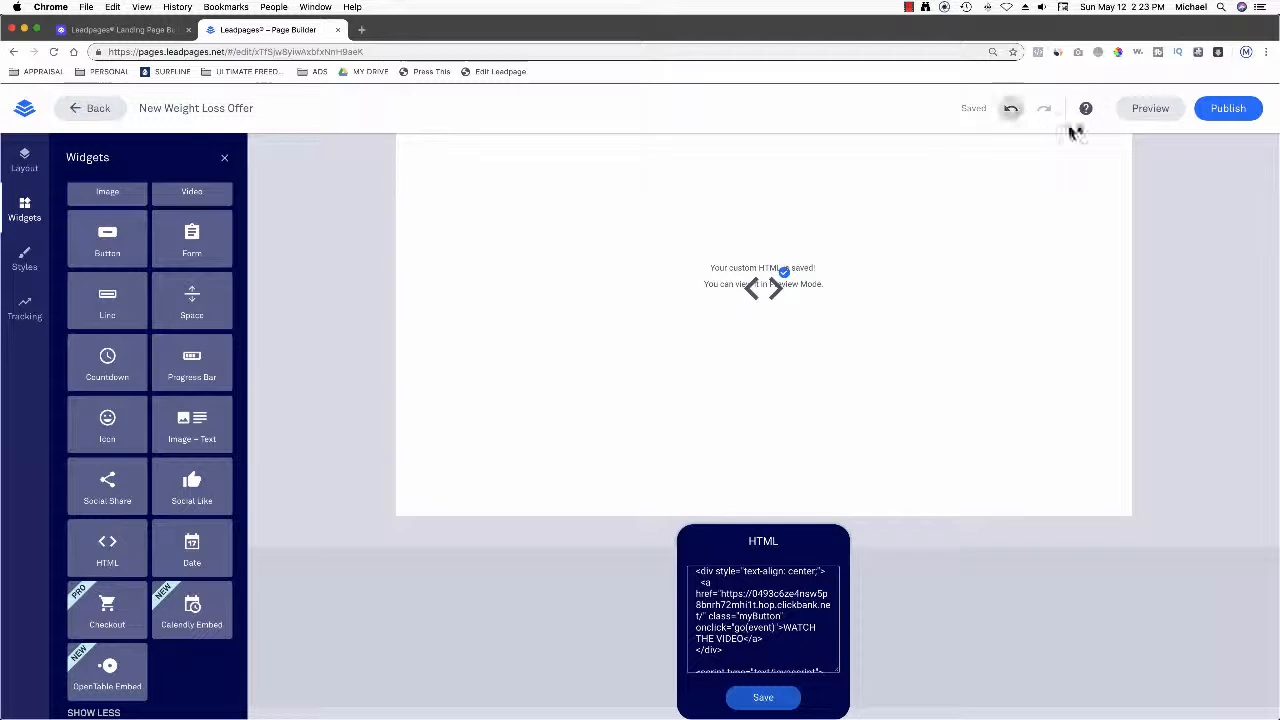
pyautogui.click(1168, 114)
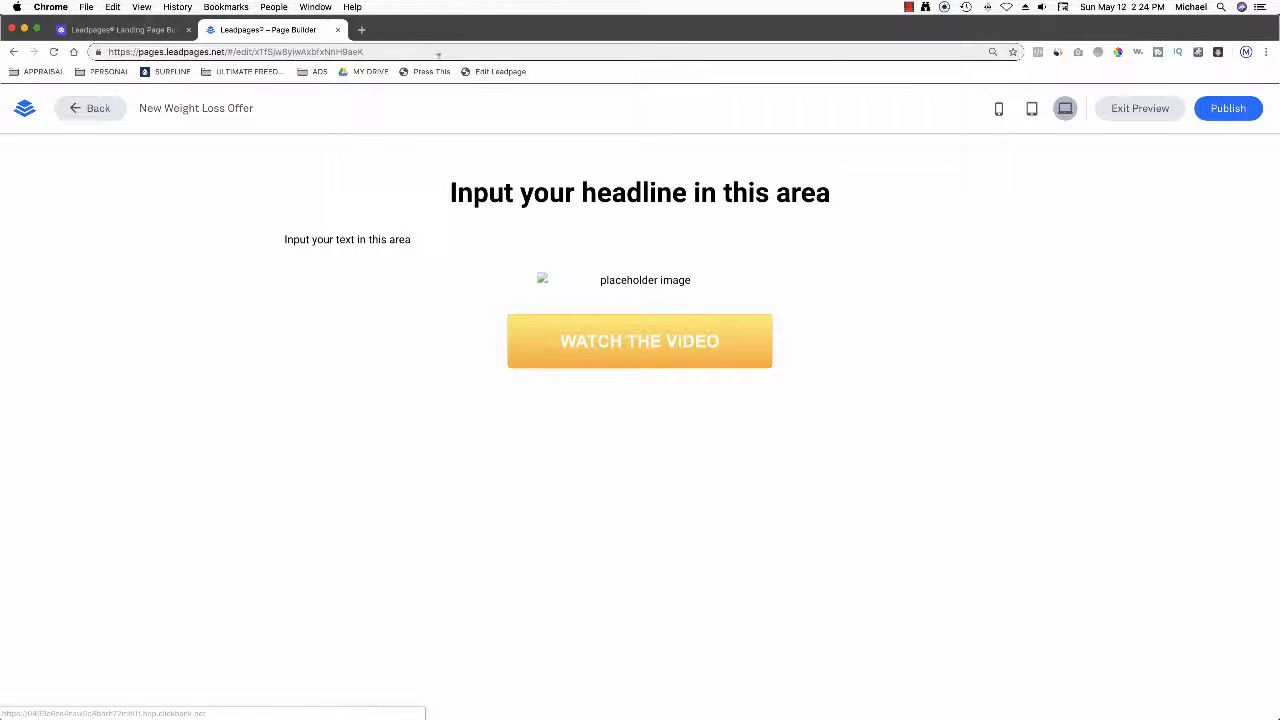
# Step: Enter the address sosweightloss.com/static_vf_1/?tid=test5519 in a new browser tab without loading it
pyautogui.click(362, 31)
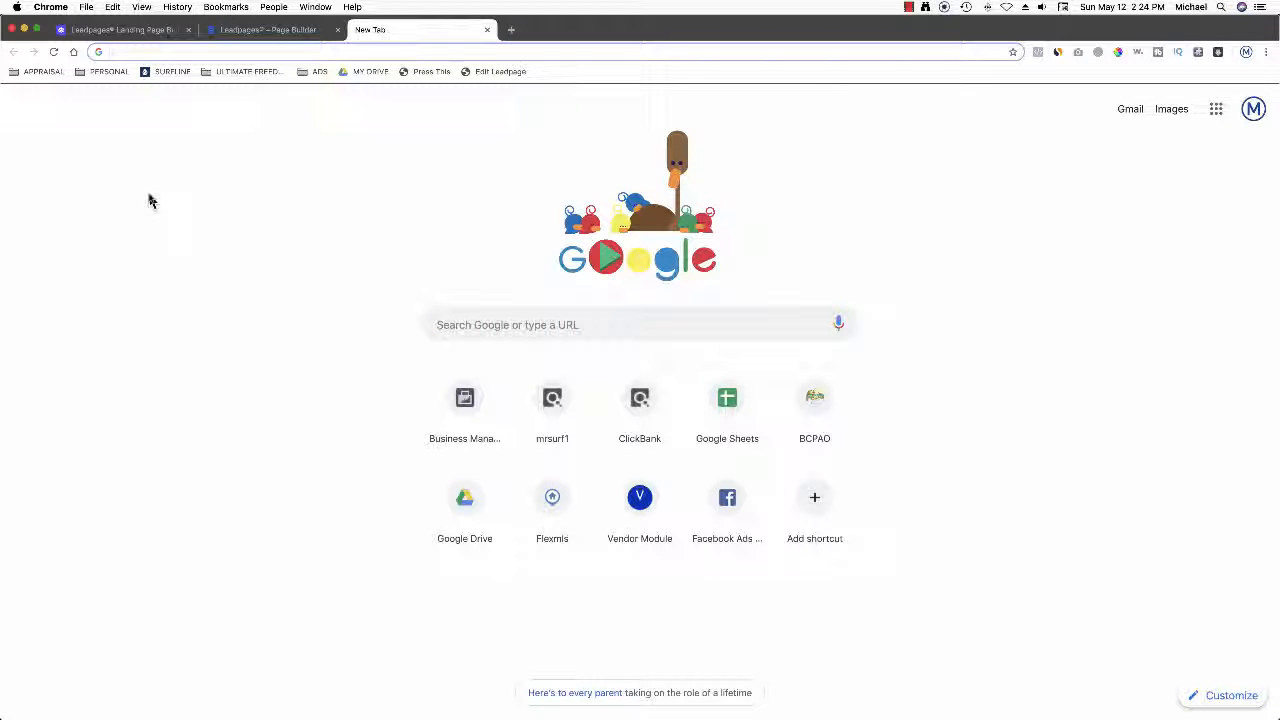
pyautogui.write('sos')
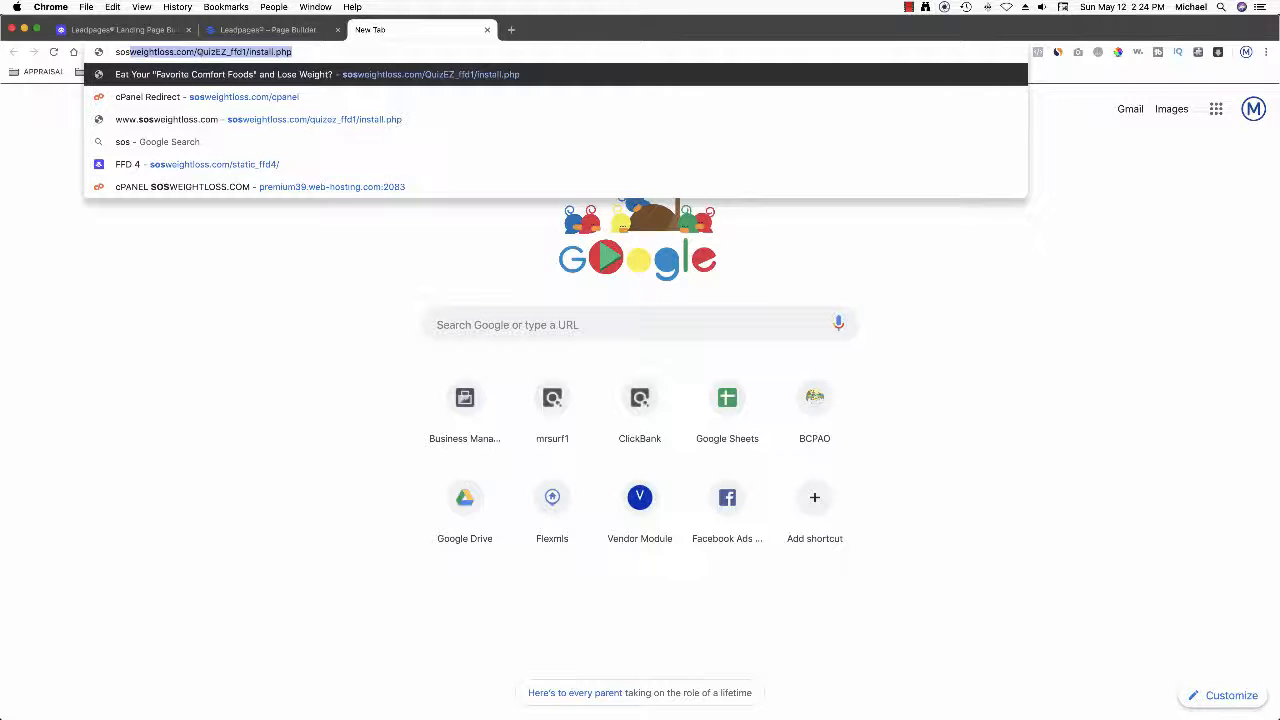
pyautogui.click(197, 52)
pyautogui.moveTo(197, 52); pyautogui.dragTo(356, 51)
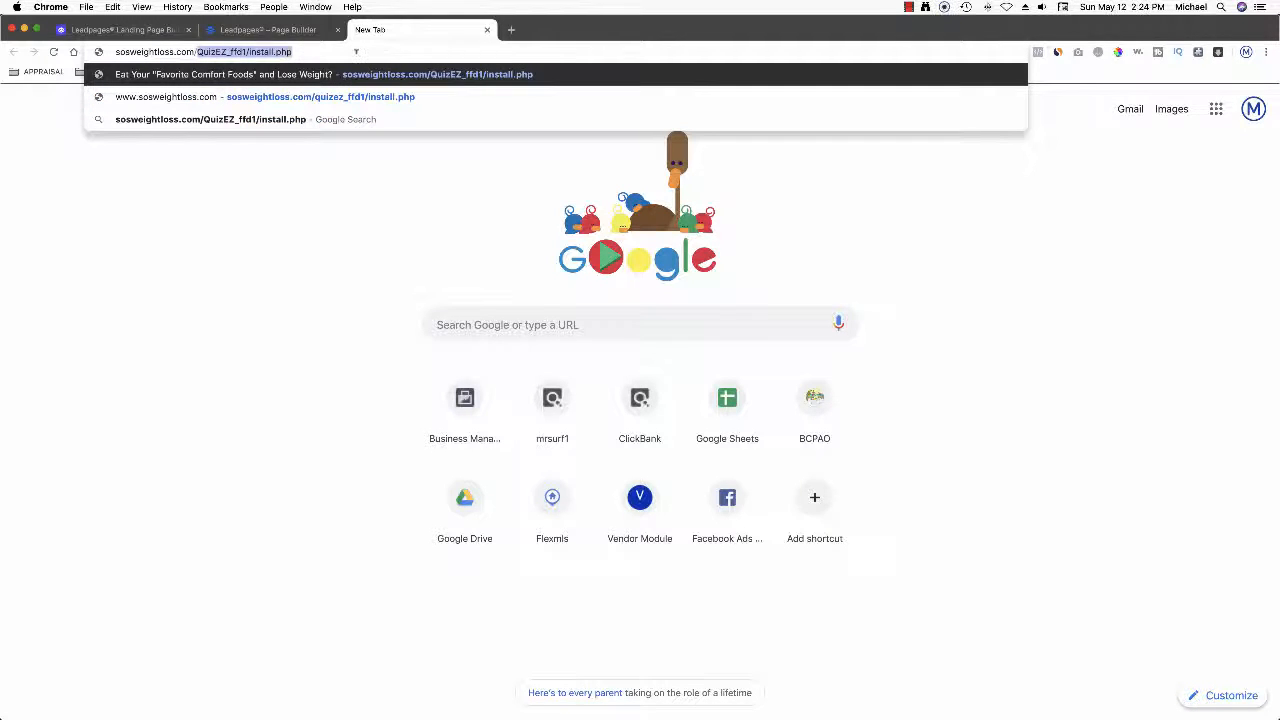
pyautogui.write('stat')
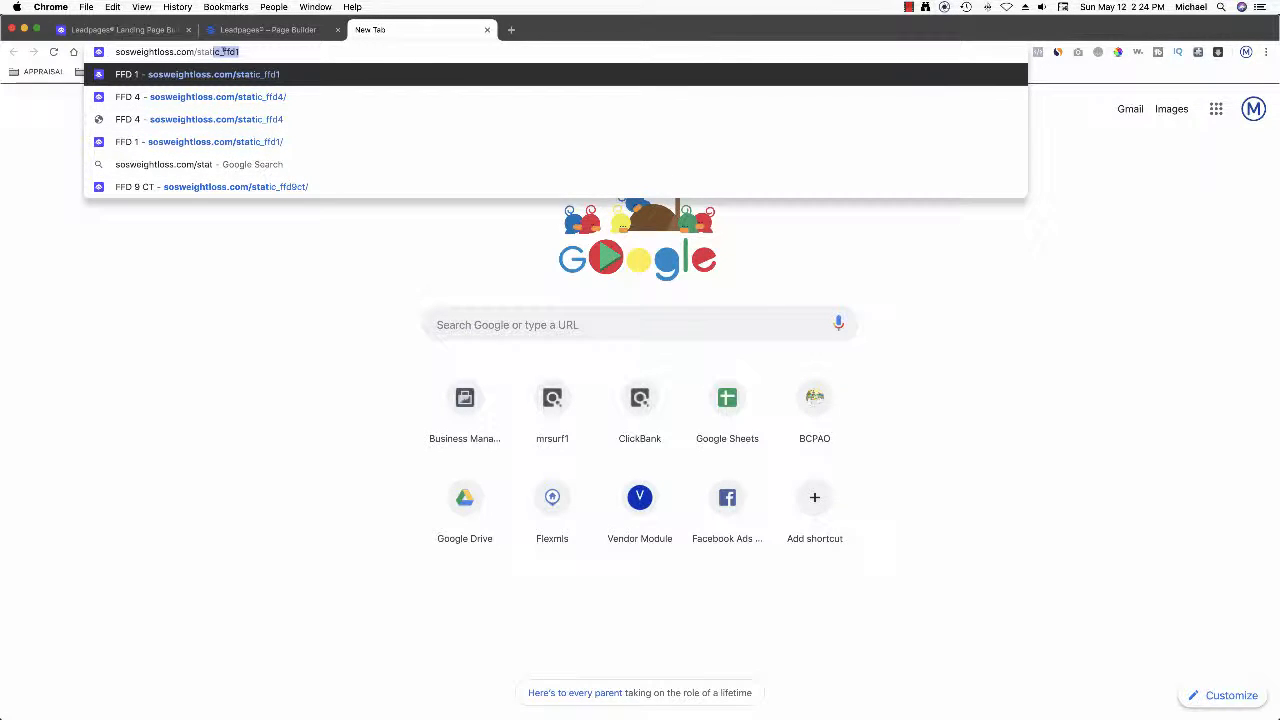
pyautogui.click(224, 52)
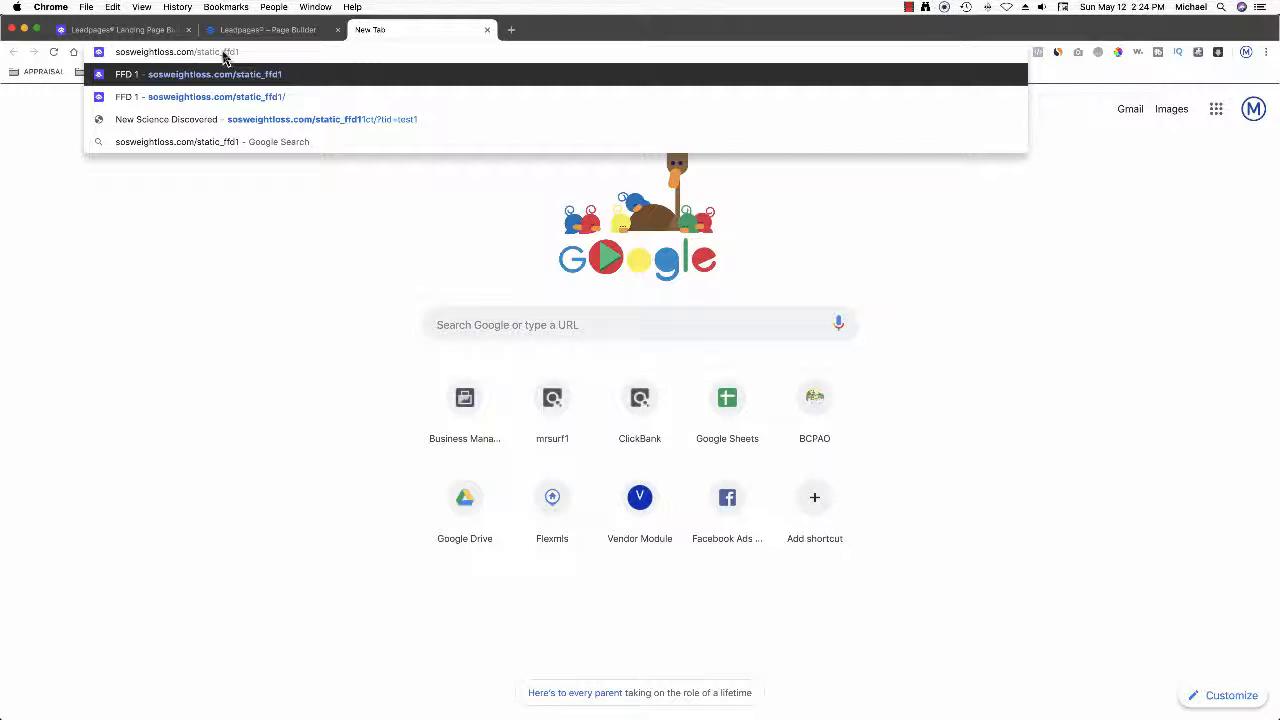
pyautogui.write('v')
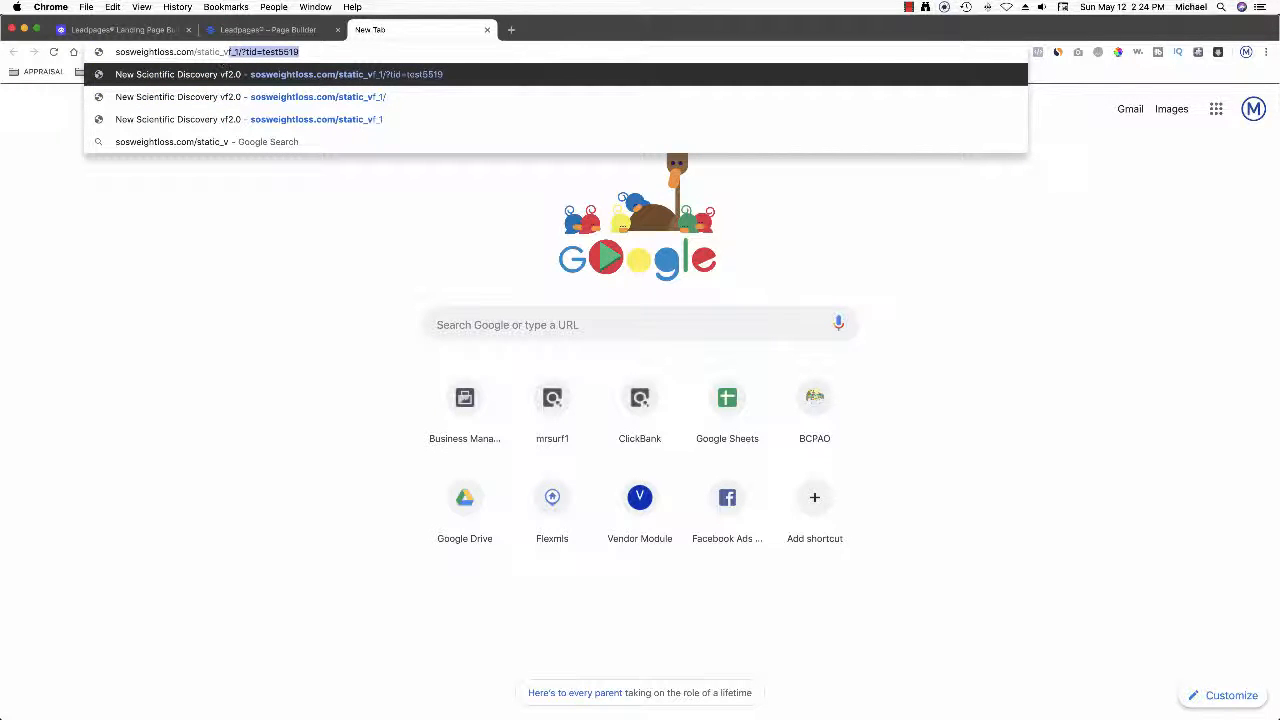
pyautogui.click(306, 51)
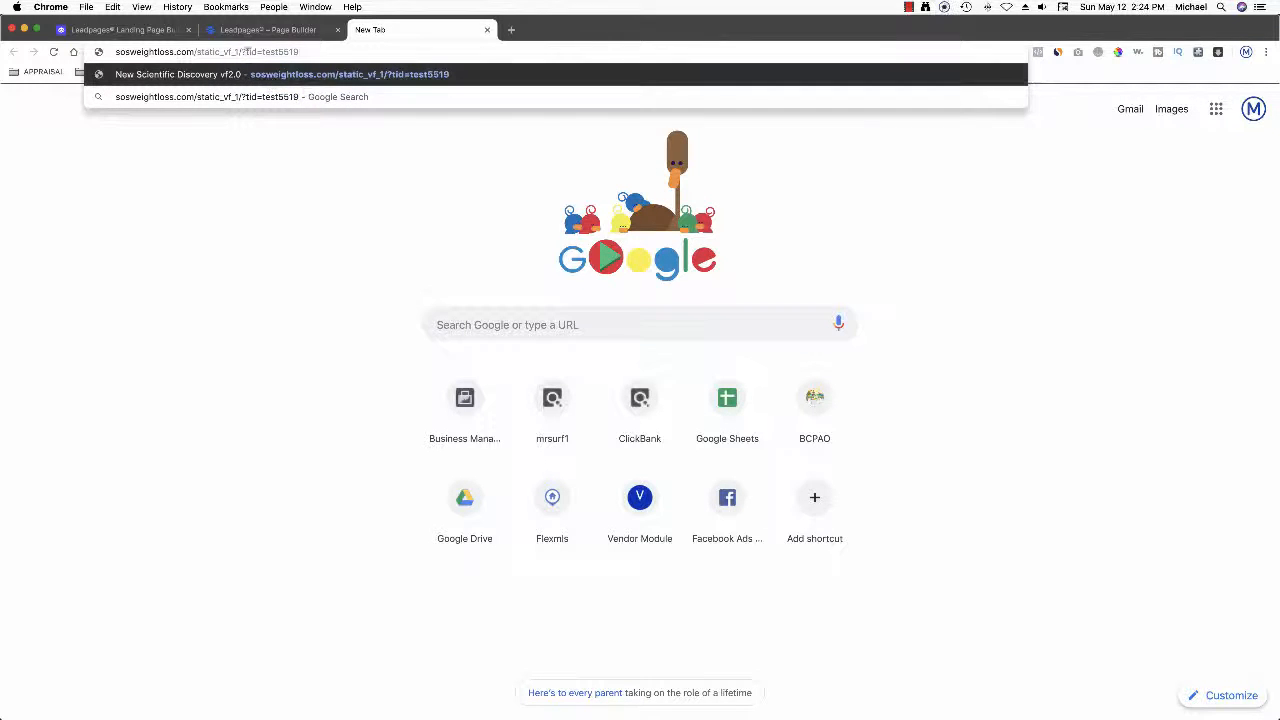
# Step: Remove the whole tid parameter from the address, leaving only sosweightloss.com/static_vf_1/
pyautogui.press('BackSpace')
pyautogui.press('BackSpace')
pyautogui.press('BackSpace')
pyautogui.press('BackSpace')
pyautogui.press('BackSpace')
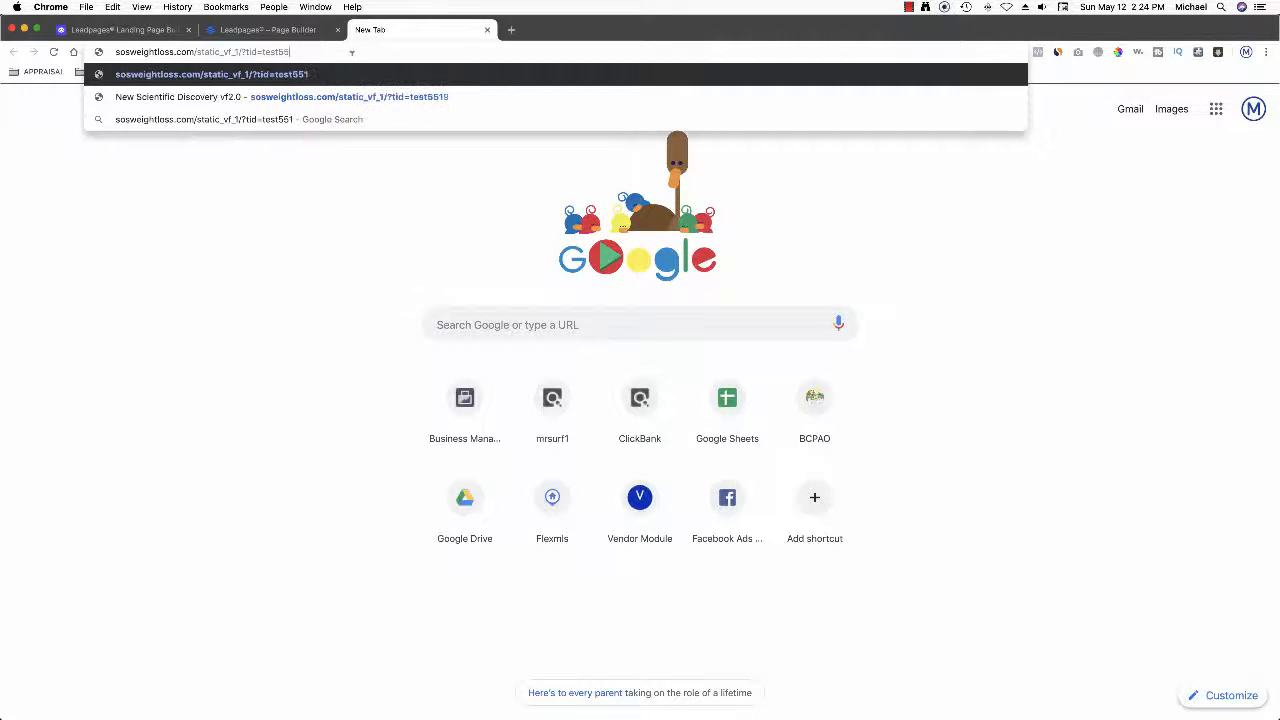
pyautogui.write('t')
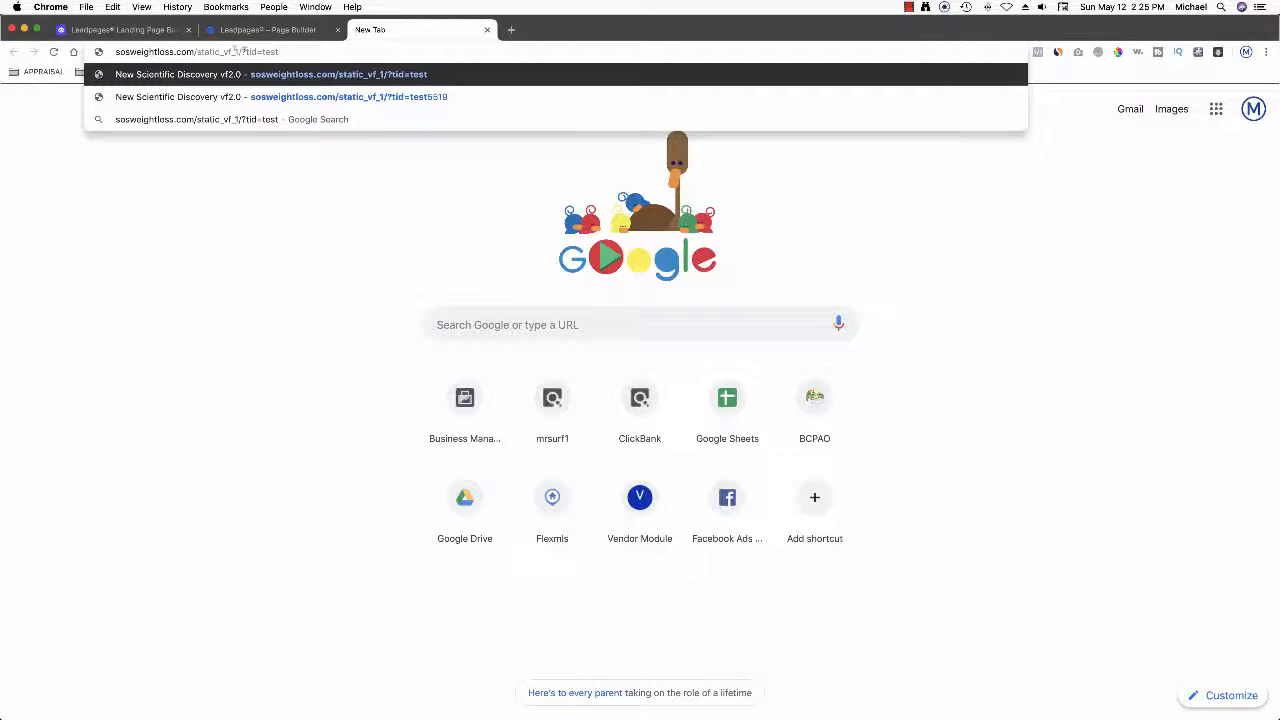
pyautogui.moveTo(242, 51); pyautogui.dragTo(317, 51)
pyautogui.press('BackSpace')
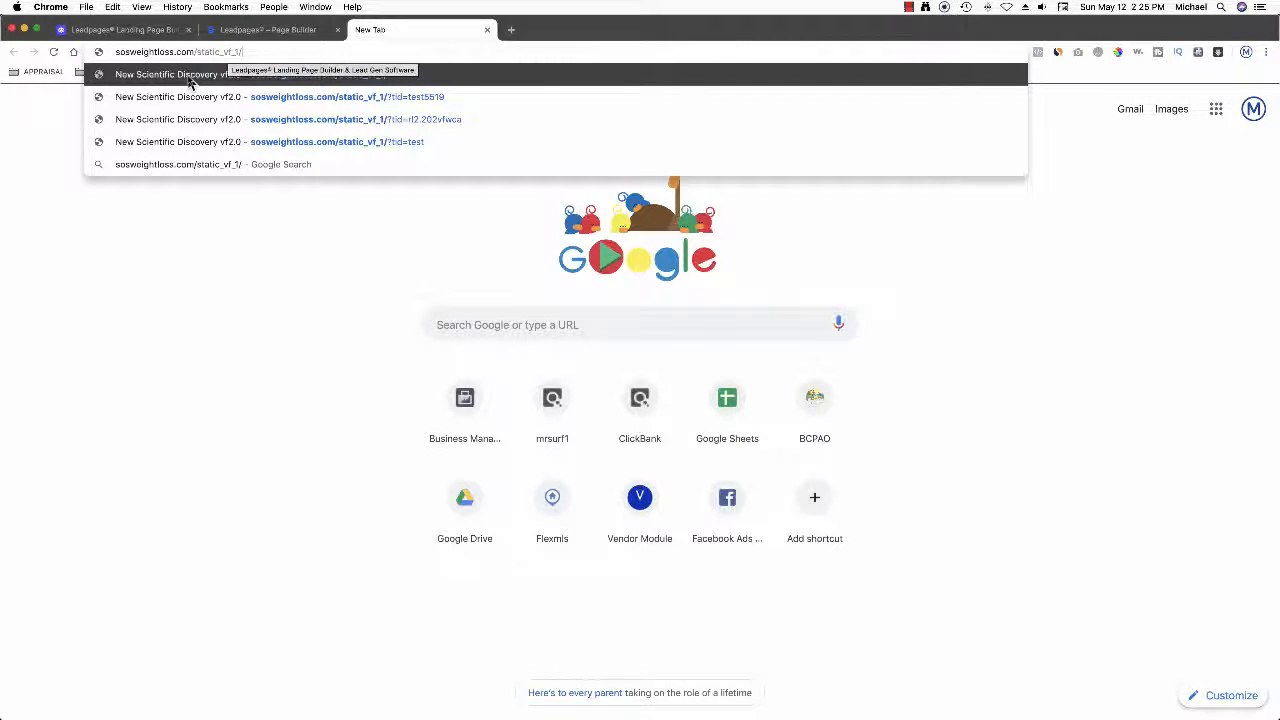
# Step: Append ?tid=test51219 to the sosweightloss.com/static_vf_1/ address and load the page
pyautogui.write('?ti')
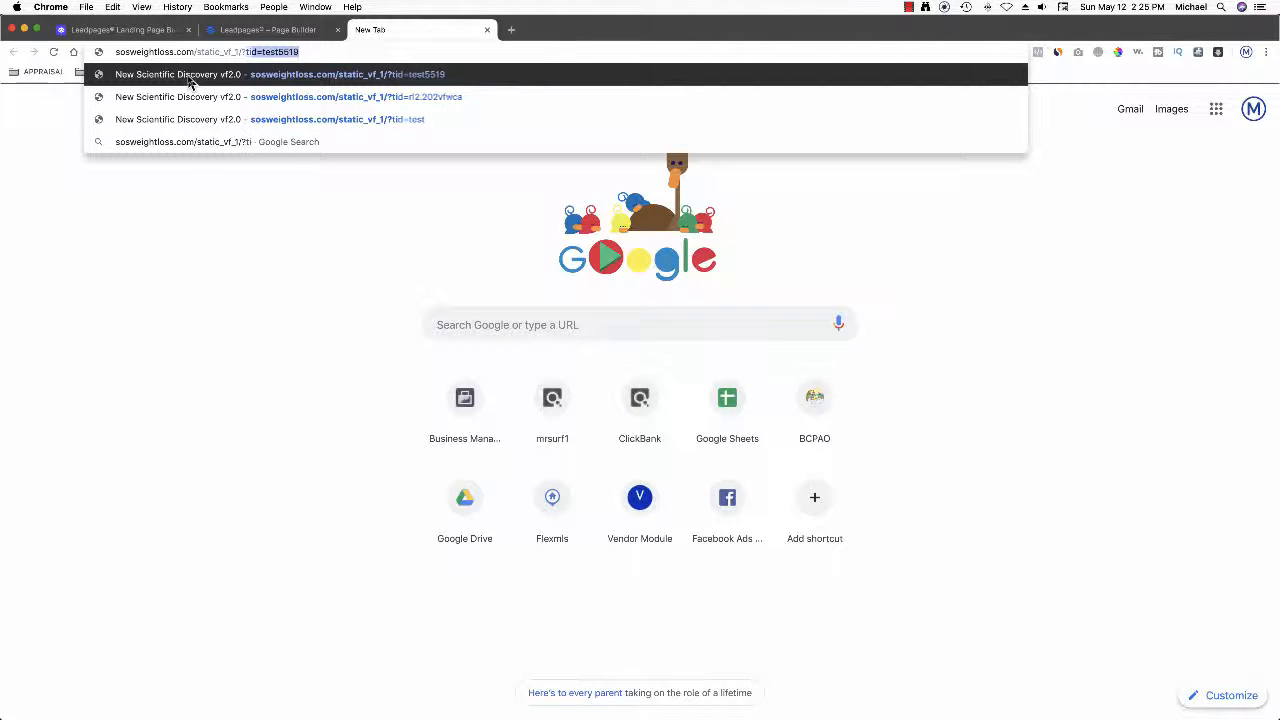
pyautogui.write('d=test')
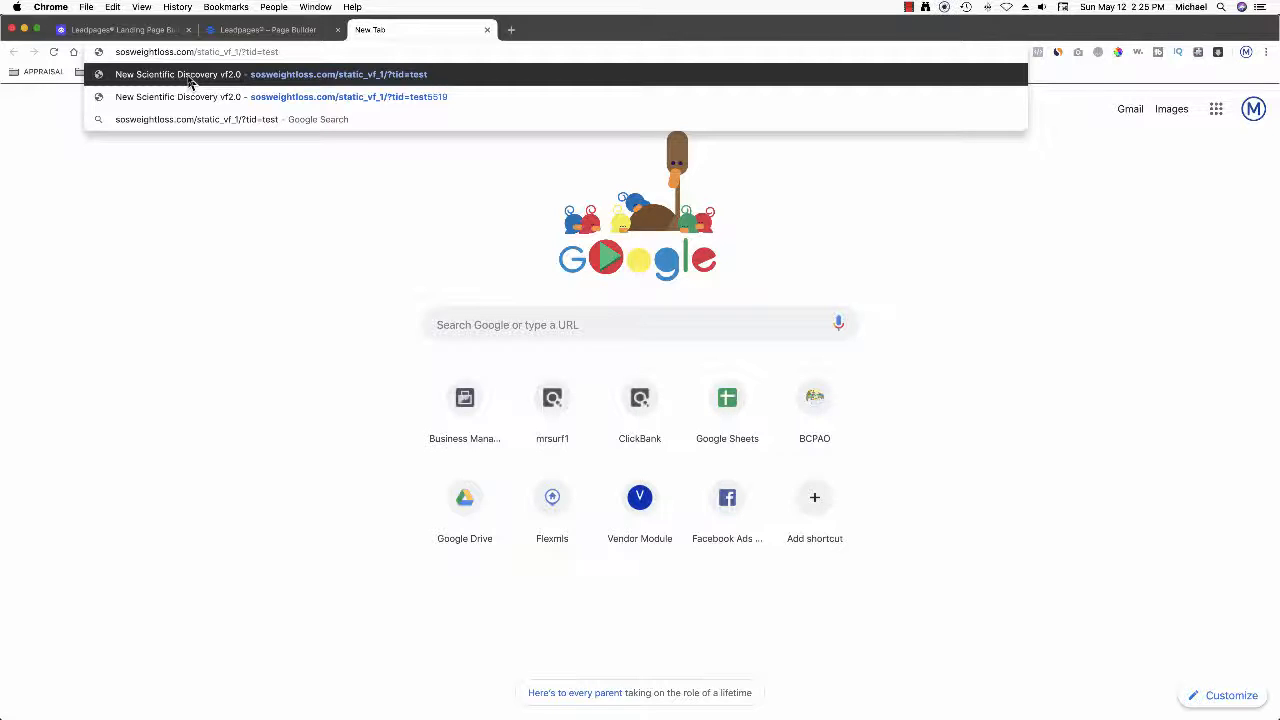
pyautogui.write('512')
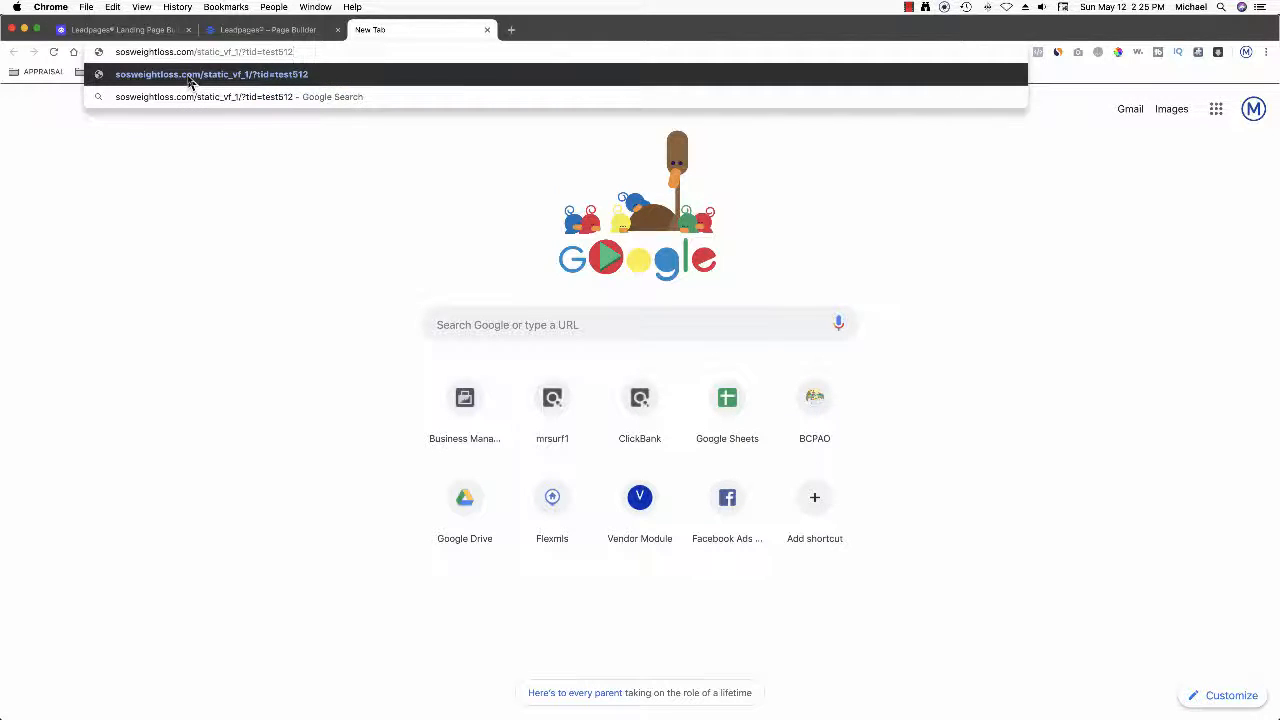
pyautogui.write('19')
pyautogui.click(190, 76)
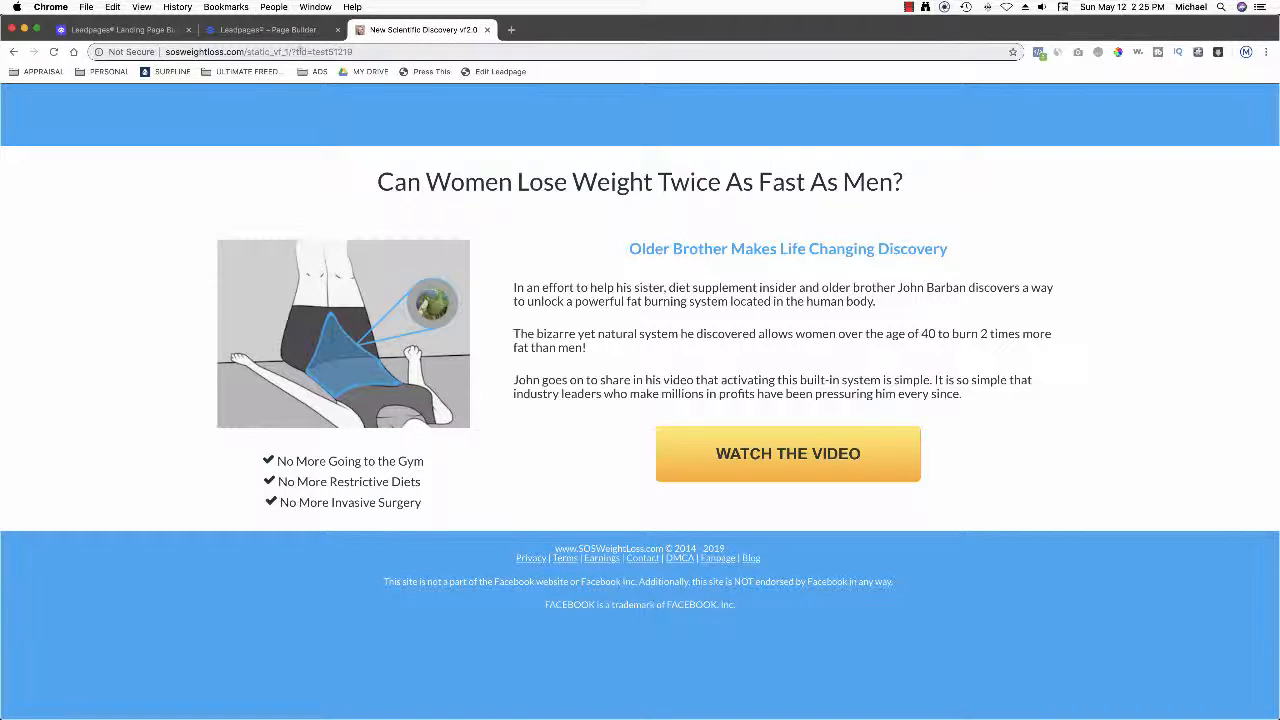
# Step: Follow WATCH THE VIDEO and the offer's Get Started link to the ClickBank checkout, and inspect the affiliate line at the page's foot
pyautogui.click(788, 457)
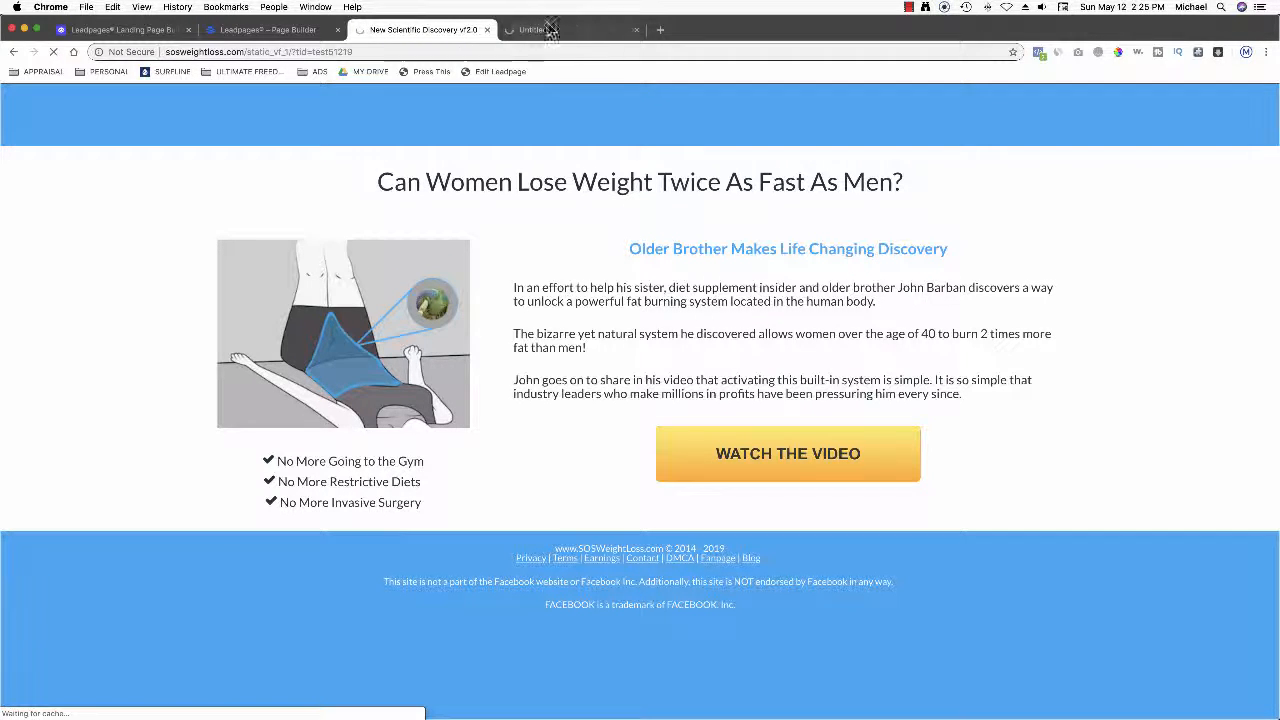
pyautogui.click(638, 31)
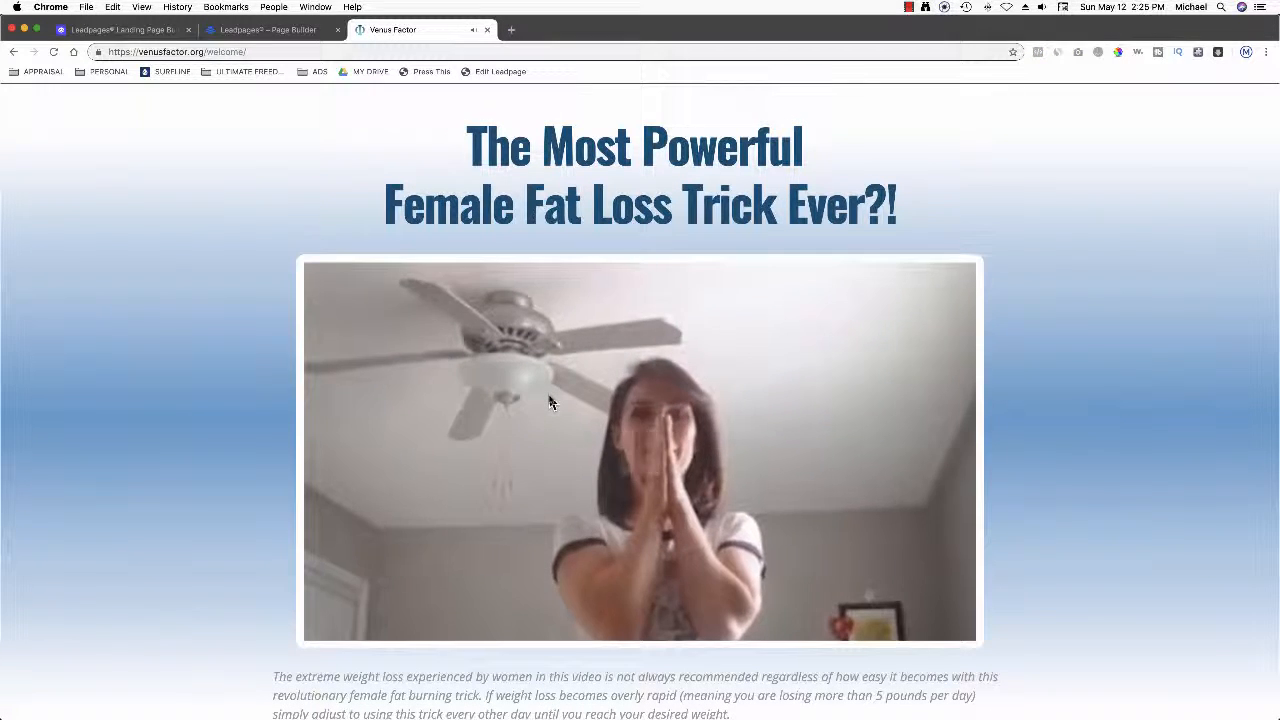
pyautogui.scroll(-5, 549, 401)
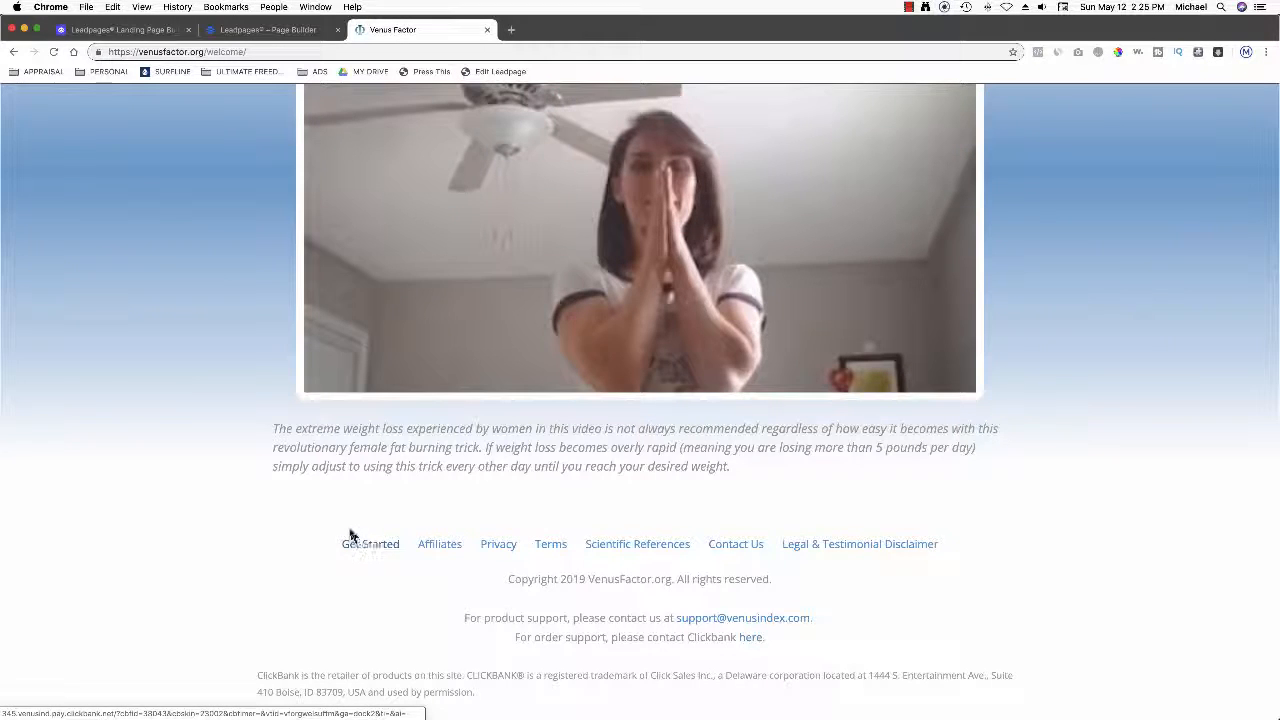
pyautogui.click(352, 550)
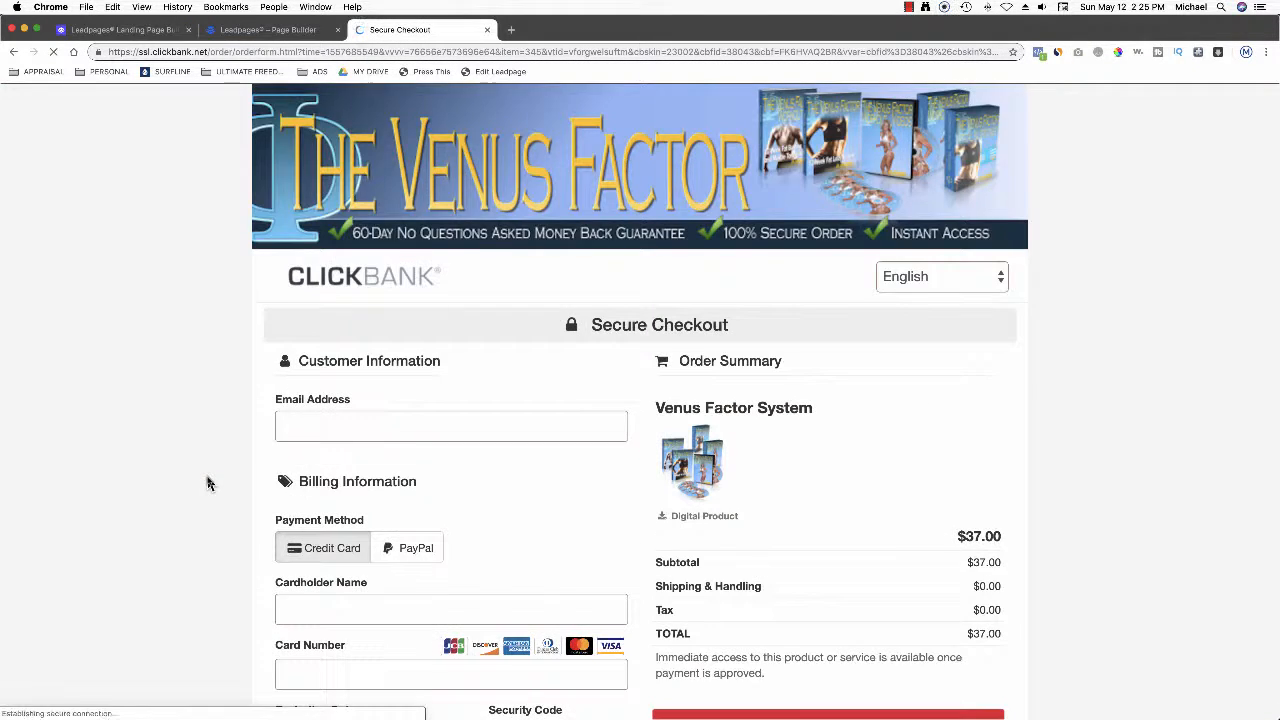
pyautogui.scroll(-10, 207, 484)
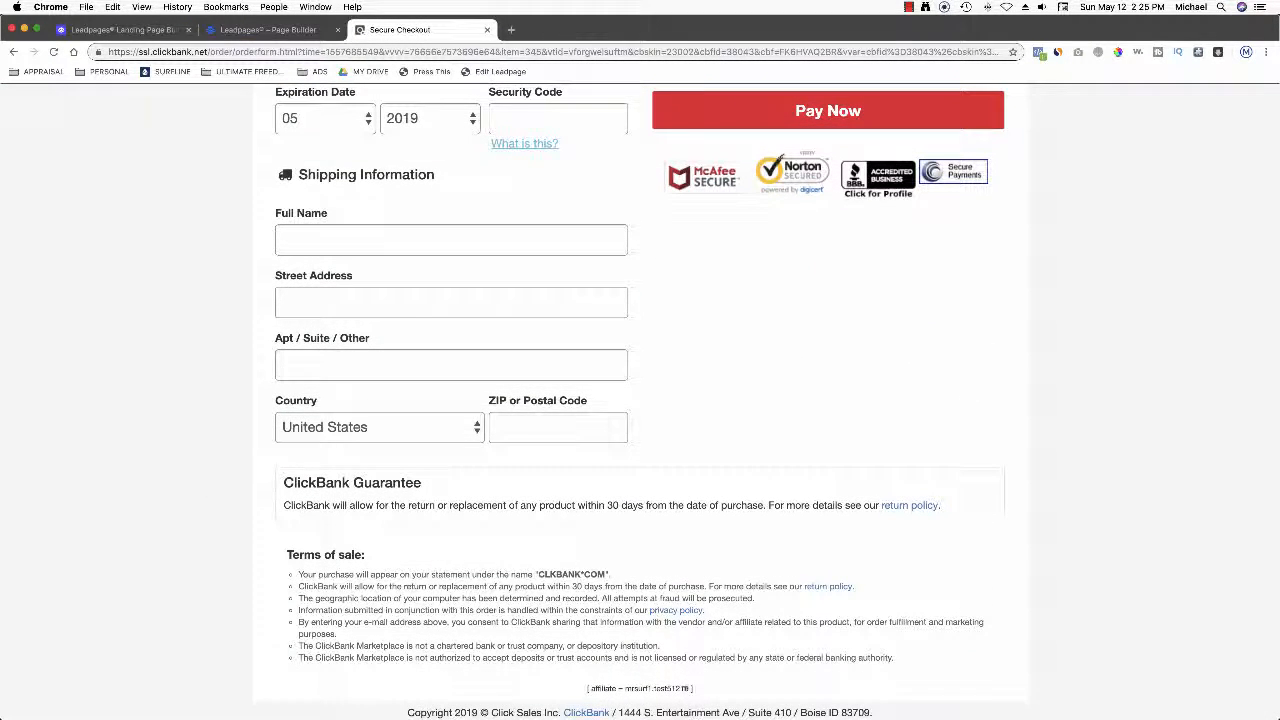
pyautogui.moveTo(687, 688); pyautogui.dragTo(650, 687)
# Step: Open the suggested sosweightloss.com/static_ffd4/ page in another new browser tab
pyautogui.click(511, 31)
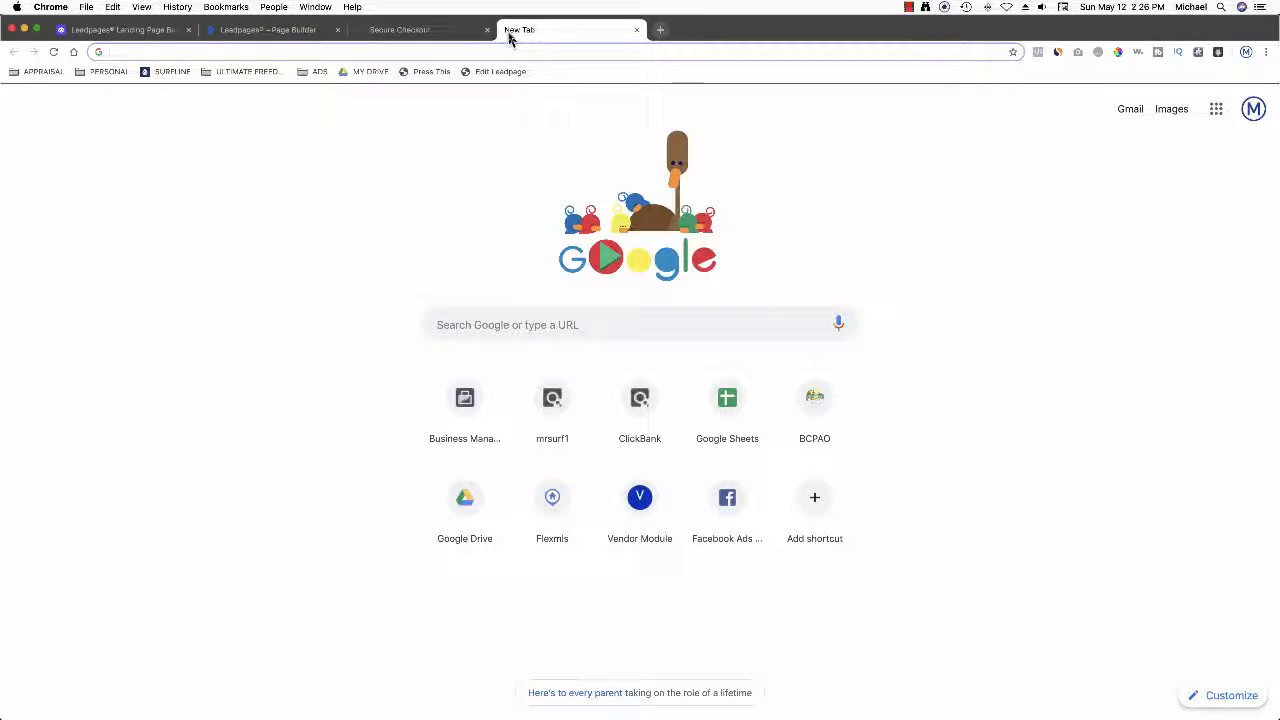
pyautogui.write('www')
pyautogui.press('BackSpace')
pyautogui.press('BackSpace')
pyautogui.press('BackSpace')
pyautogui.press('BackSpace')
pyautogui.write('sos')
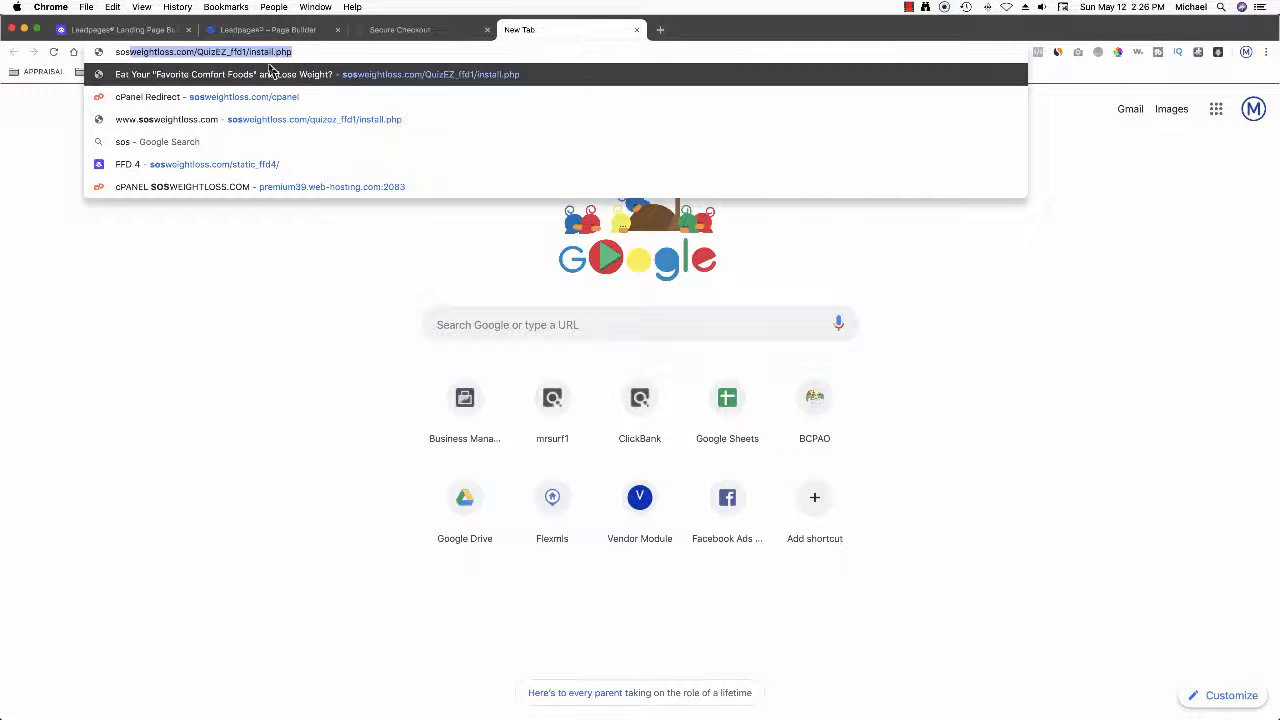
pyautogui.click(213, 165)
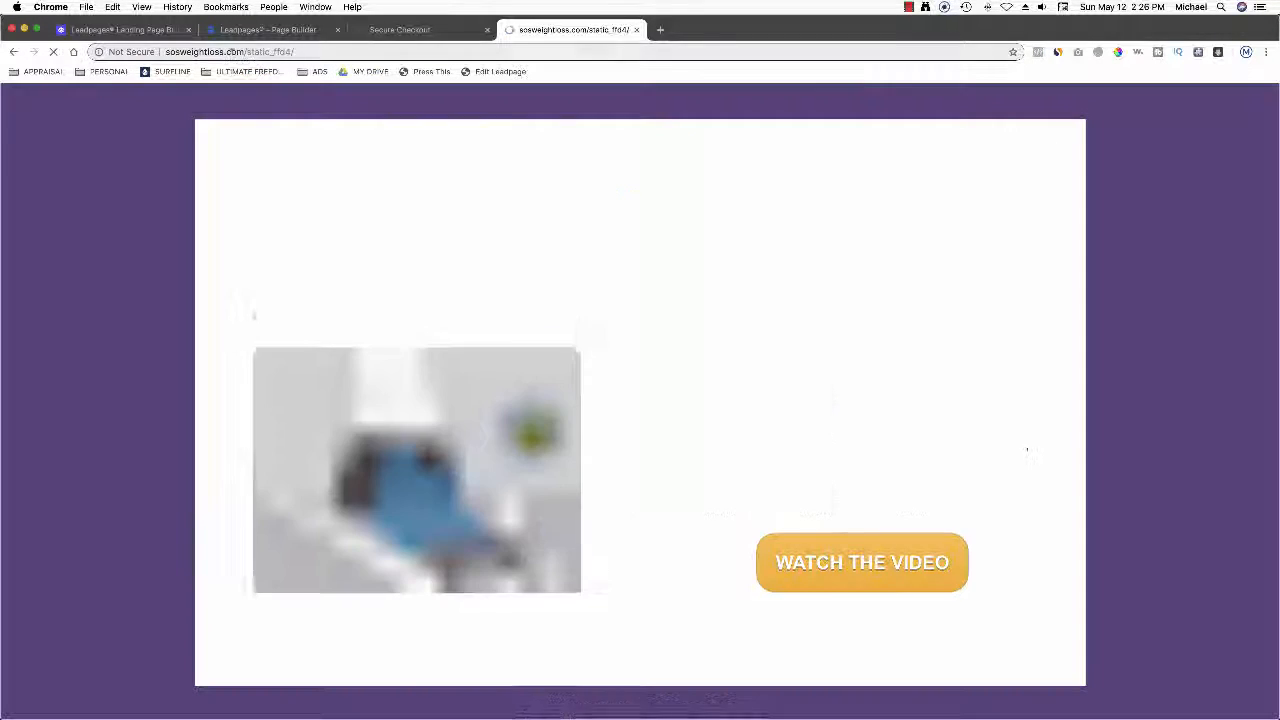
# Step: Replace the ffd4 part of the address with vf and load the suggested sosweightloss.com/static_vf_1/?tid=test51219 page
pyautogui.moveTo(278, 51); pyautogui.dragTo(328, 53)
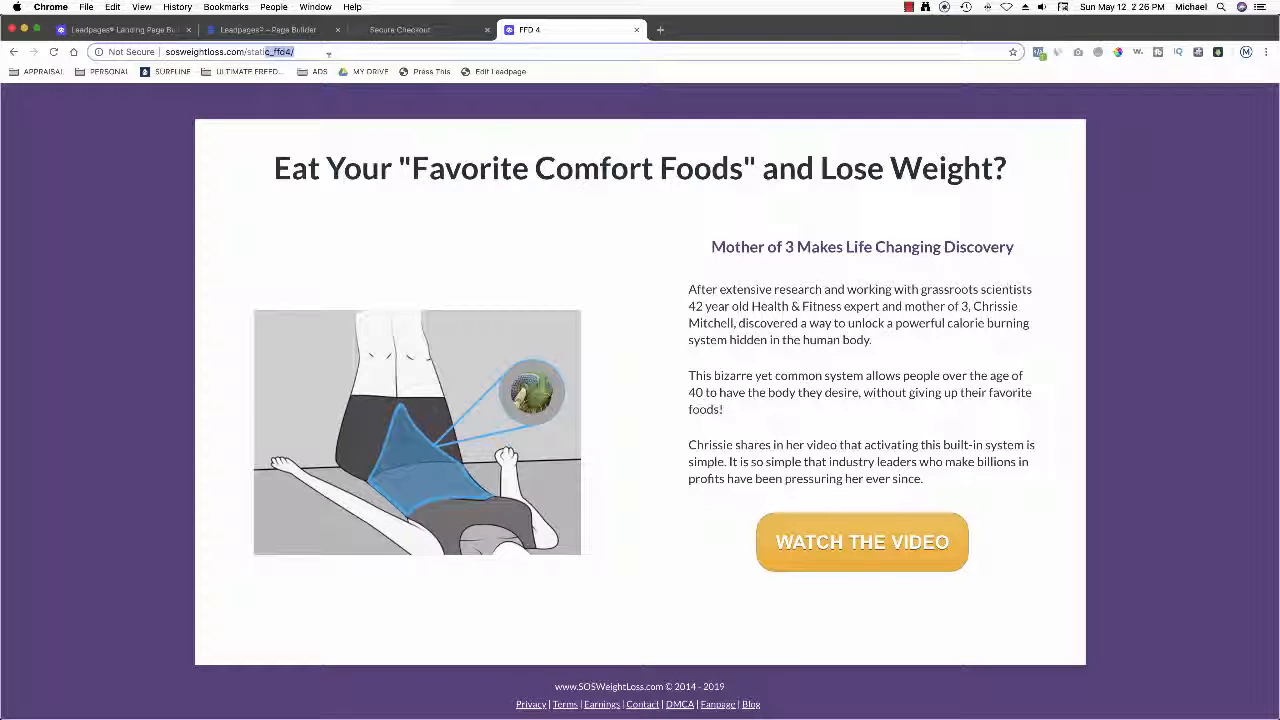
pyautogui.click(328, 53)
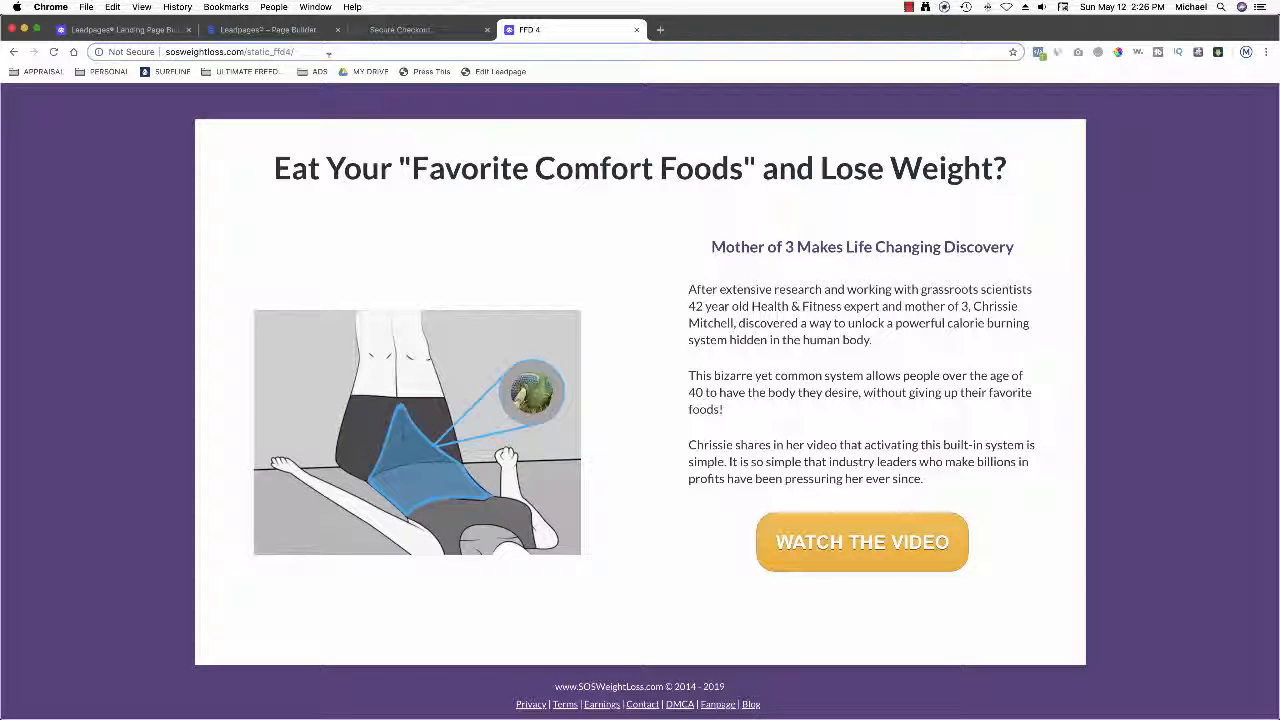
pyautogui.hotkey('shift', 'Left')
pyautogui.hotkey('shift', 'Left')
pyautogui.hotkey('shift', 'Left')
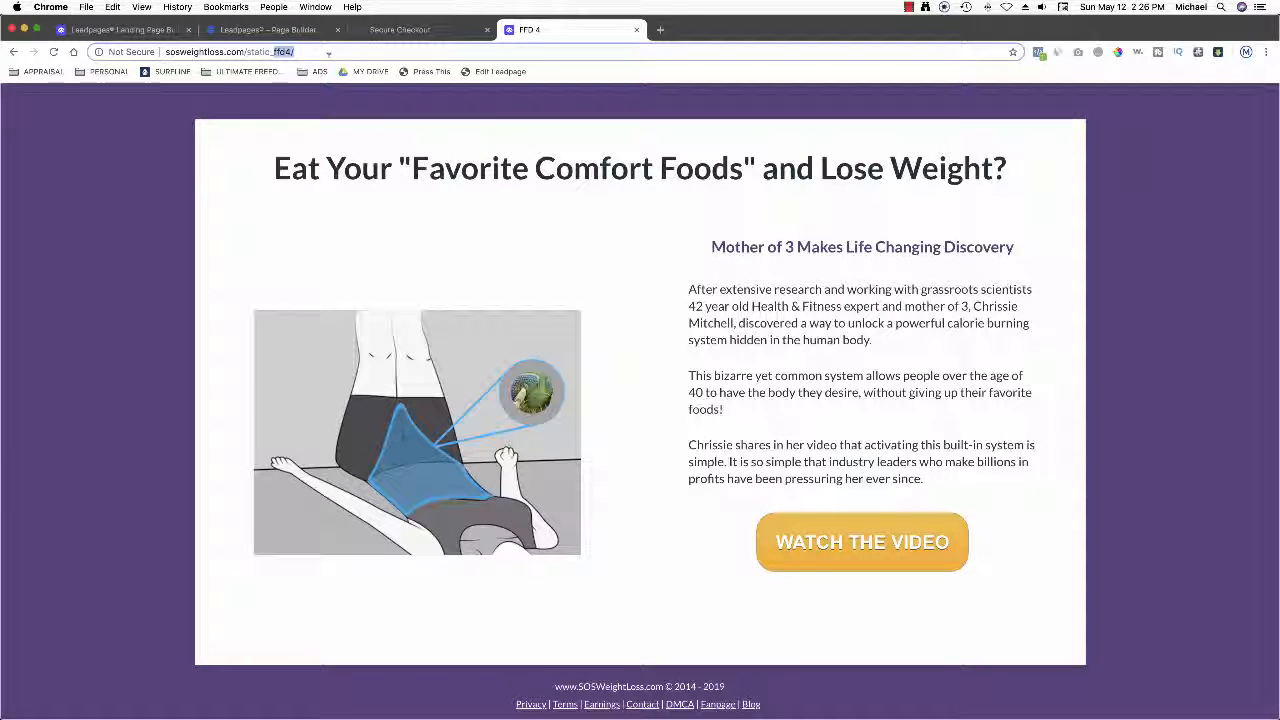
pyautogui.write('vf')
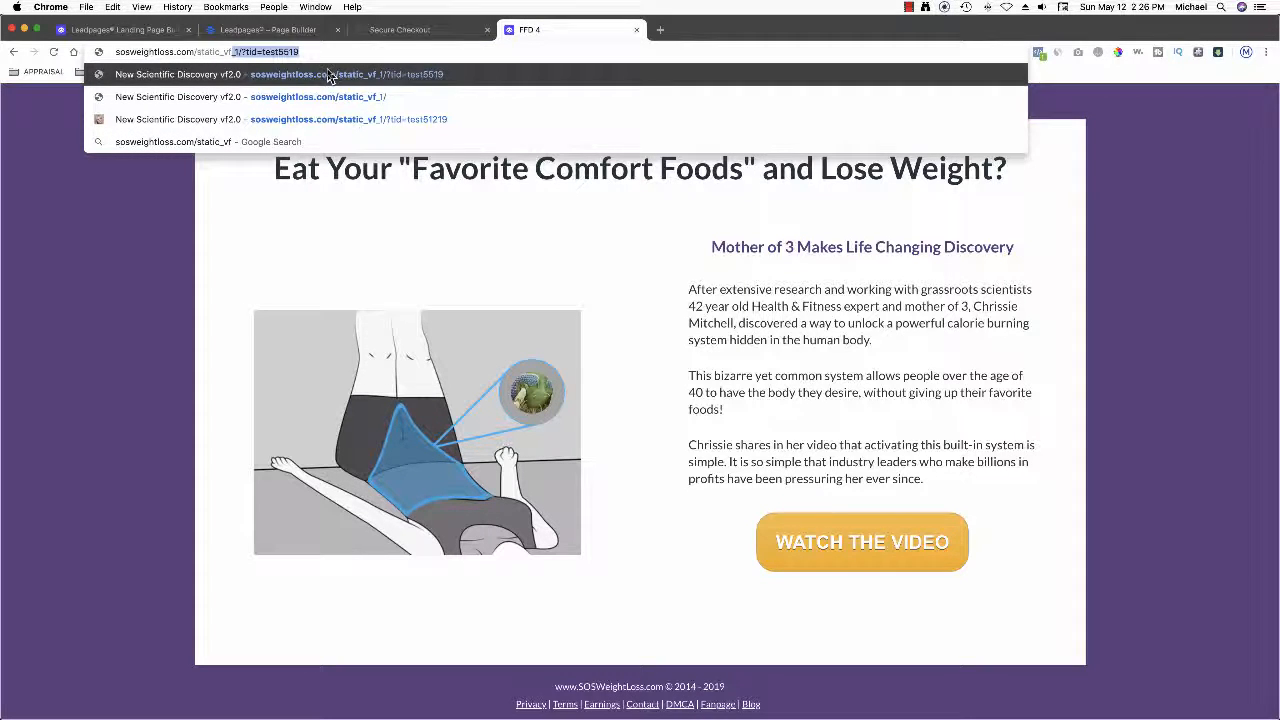
pyautogui.click(330, 119)
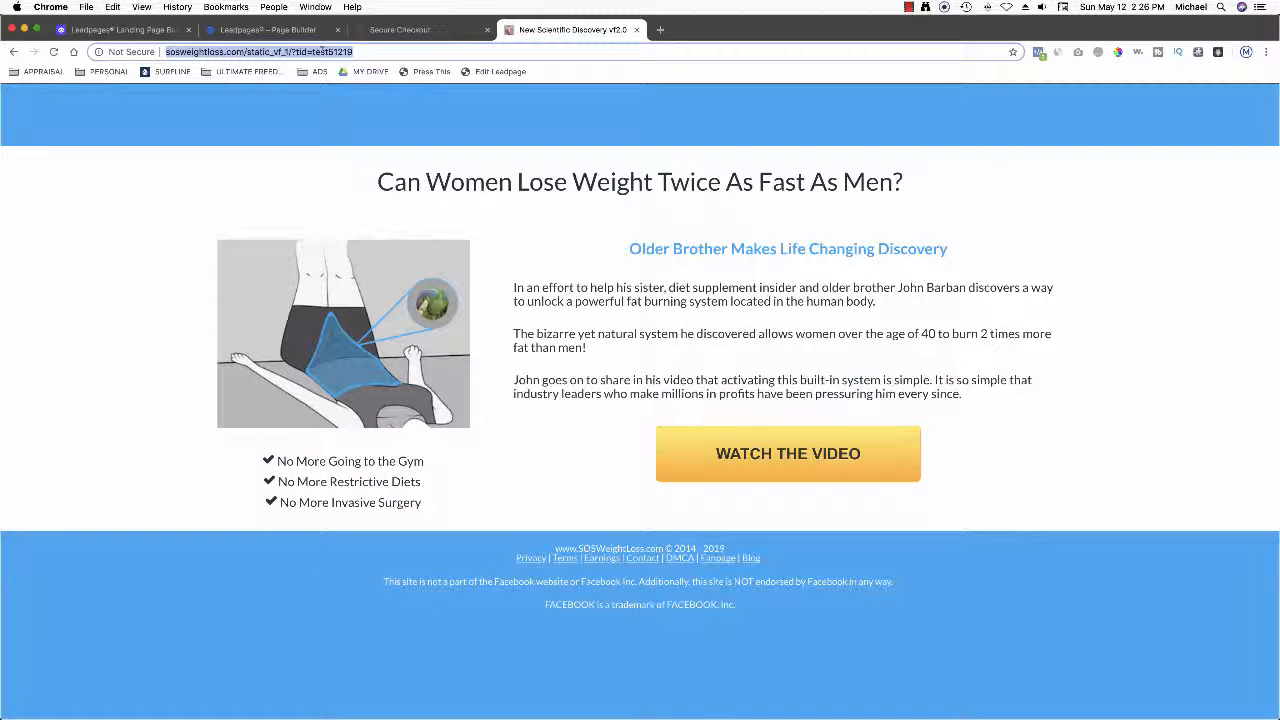
pyautogui.click(322, 50)
pyautogui.write('tps')
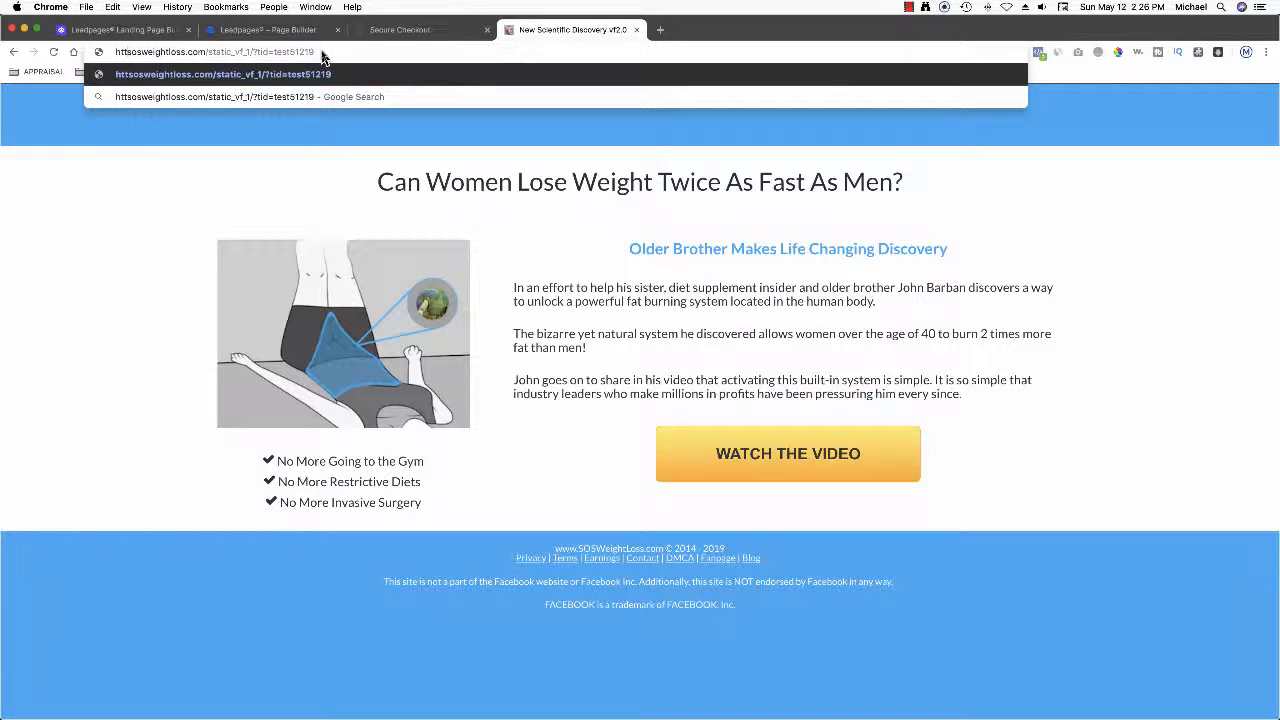
pyautogui.write('://w')
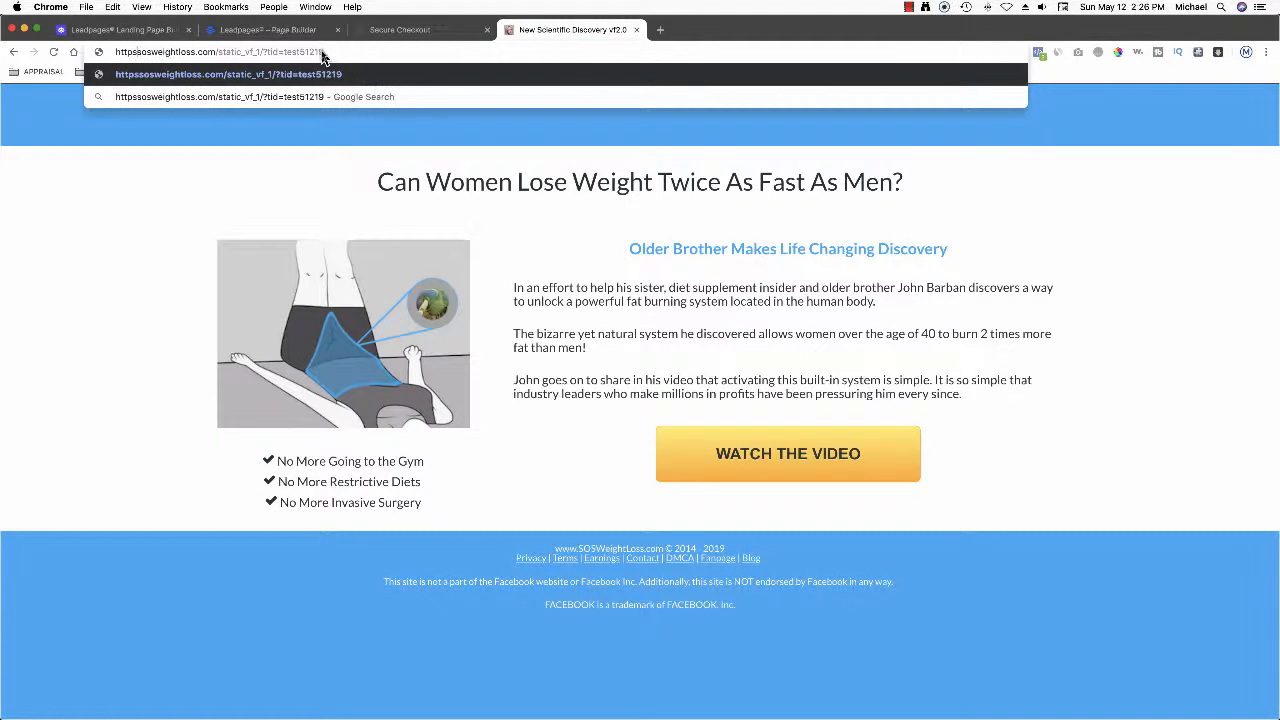
pyautogui.press('BackSpace')
pyautogui.press('BackSpace')
pyautogui.press('BackSpace')
pyautogui.press('BackSpace')
pyautogui.write('://www')
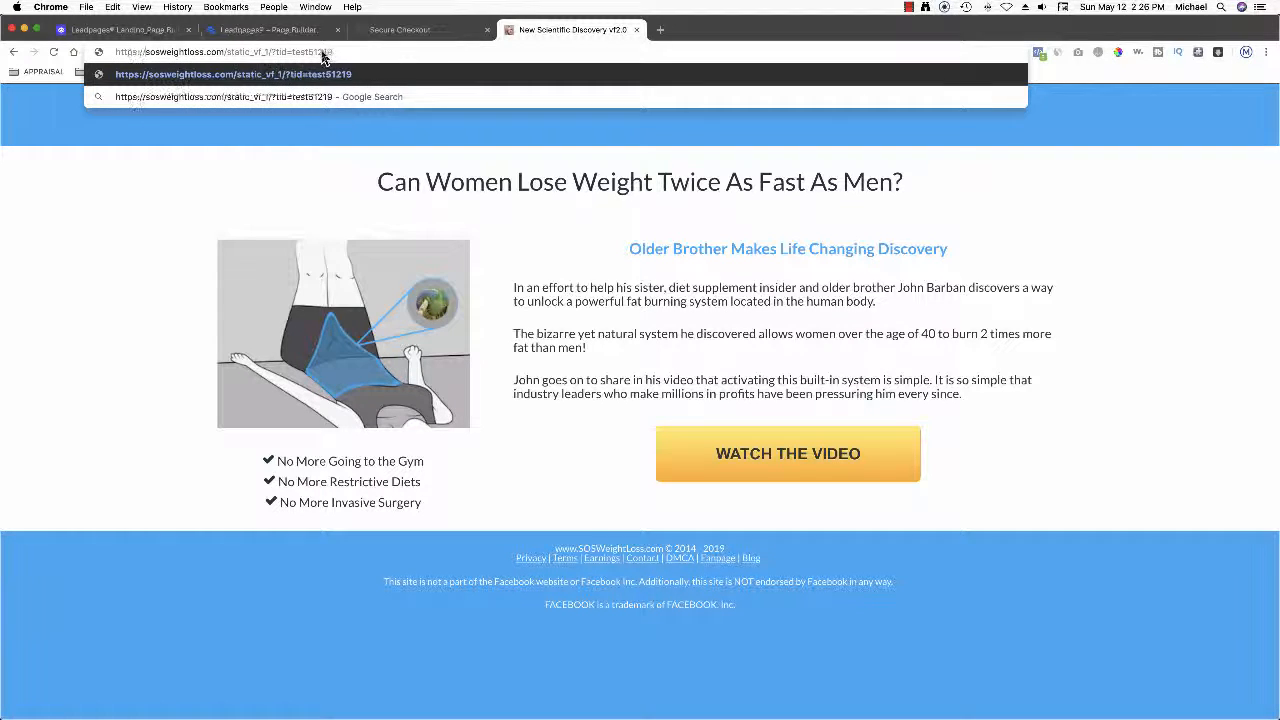
pyautogui.write('.')
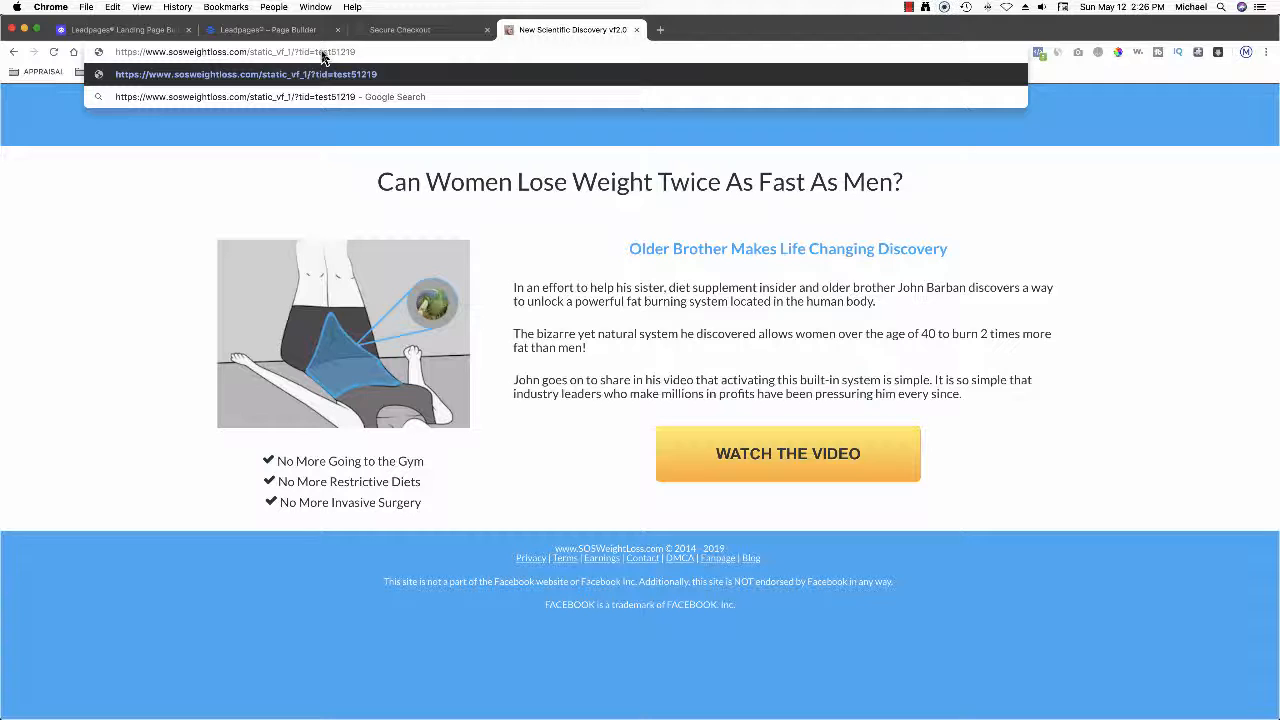
pyautogui.press('super+a')
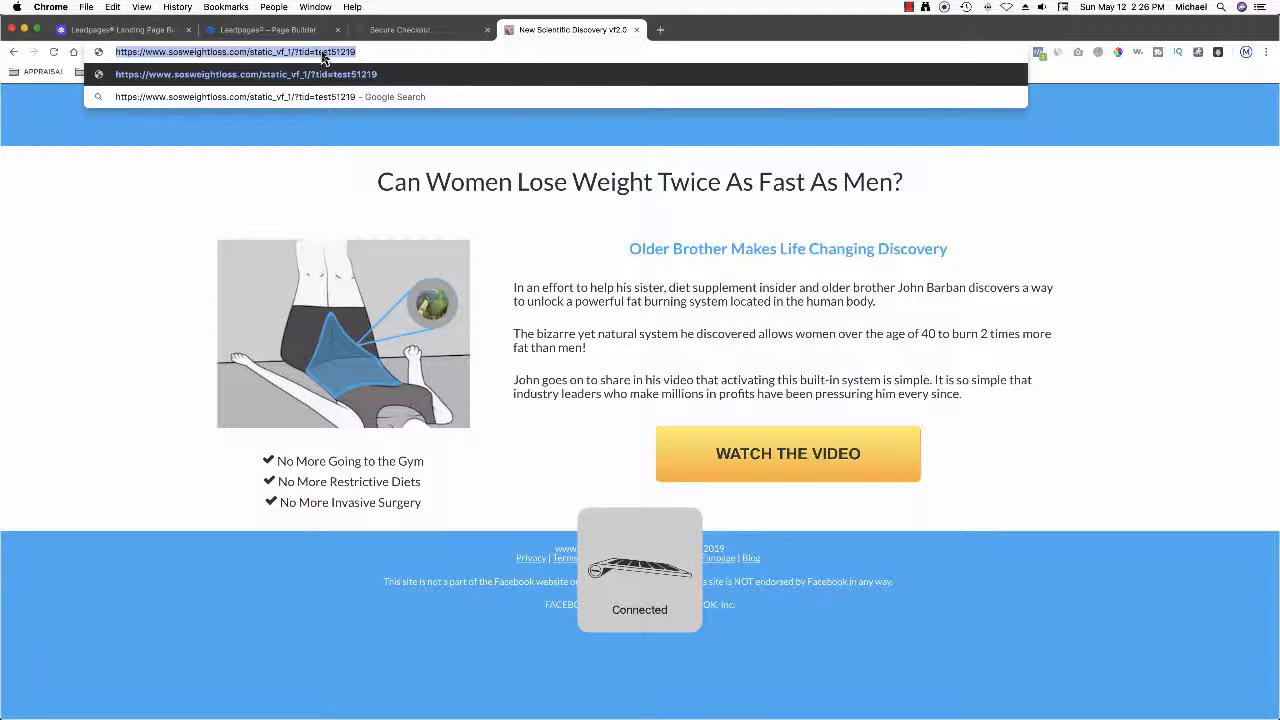
pyautogui.press('Return')
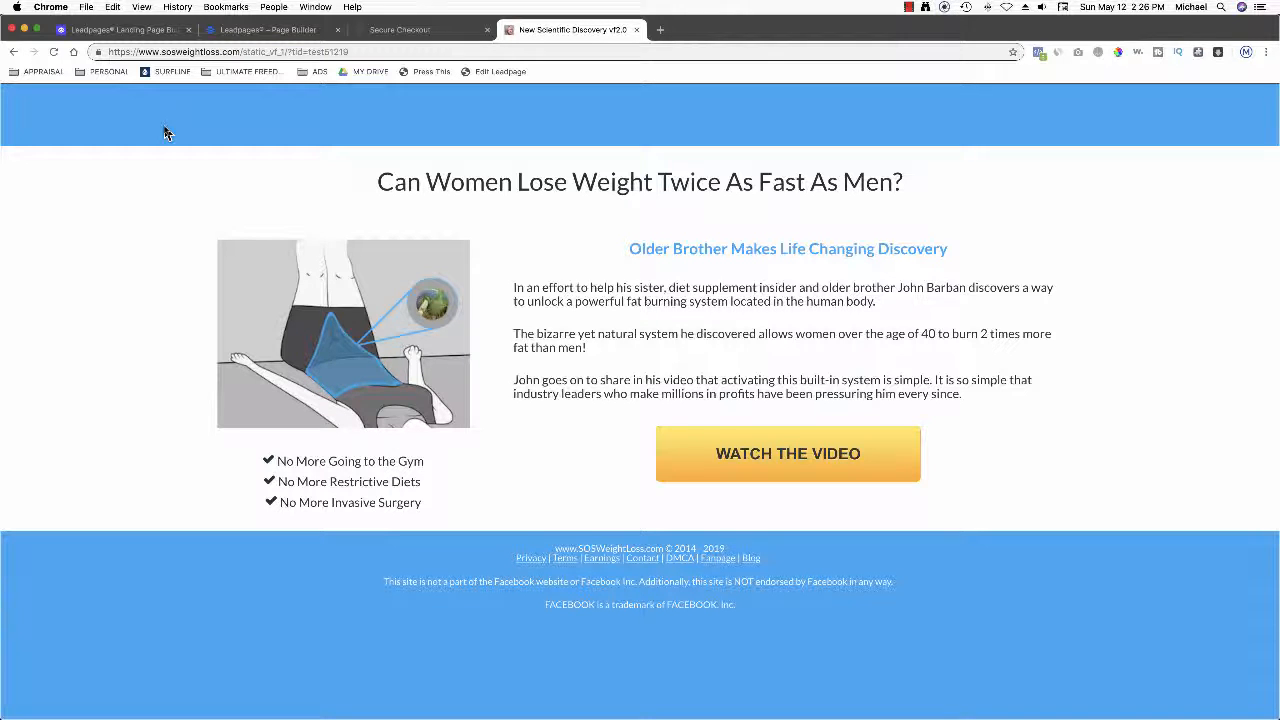
pyautogui.click(360, 51)
pyautogui.press('super+c')
# Step: Change the tid value in the landing page address to test51319 and load the page
pyautogui.click(360, 51)
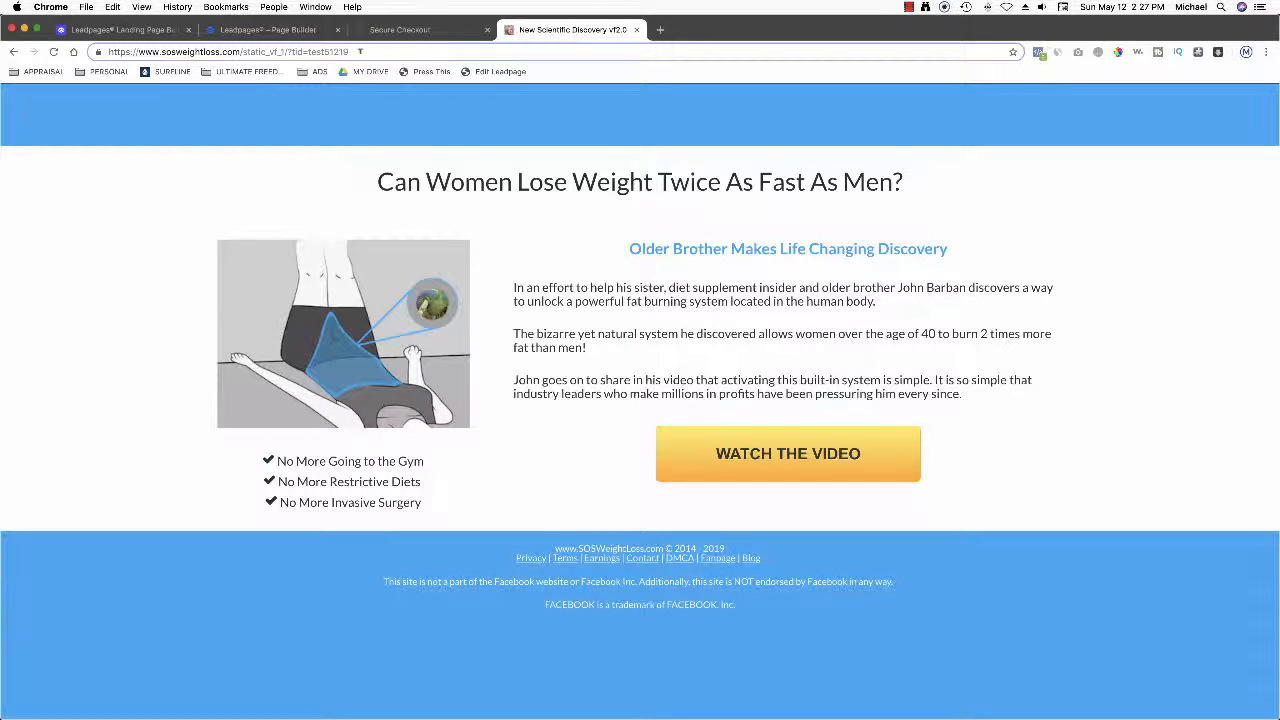
pyautogui.press('BackSpace')
pyautogui.write('3')
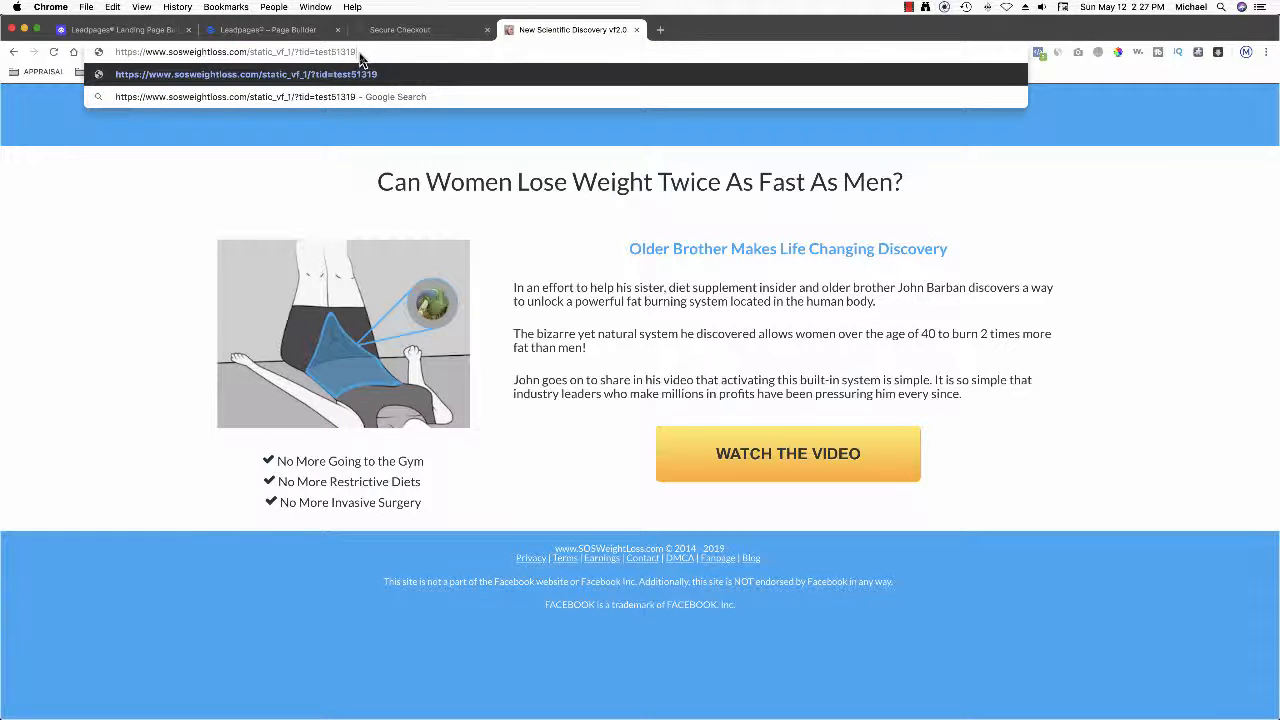
pyautogui.press('Return')
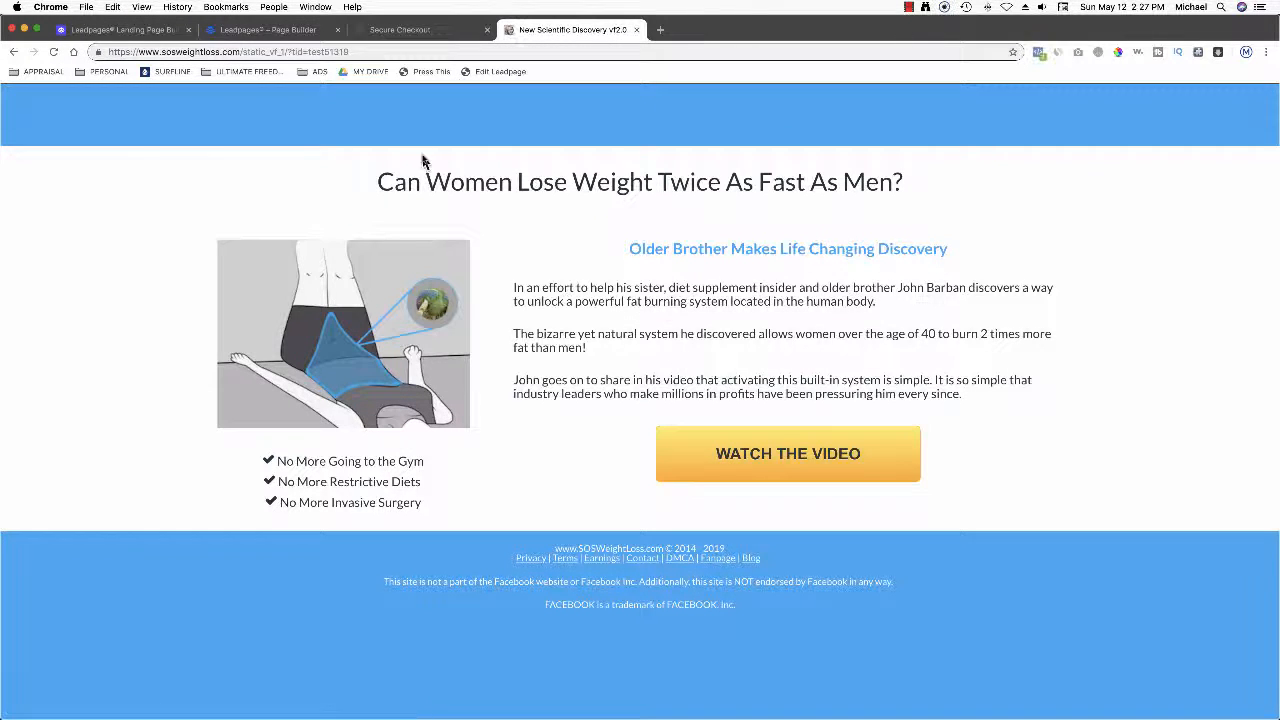
# Step: Follow WATCH THE VIDEO to the Venus Factor offer and proceed through Add to Cart to the ClickBank checkout
pyautogui.click(798, 466)
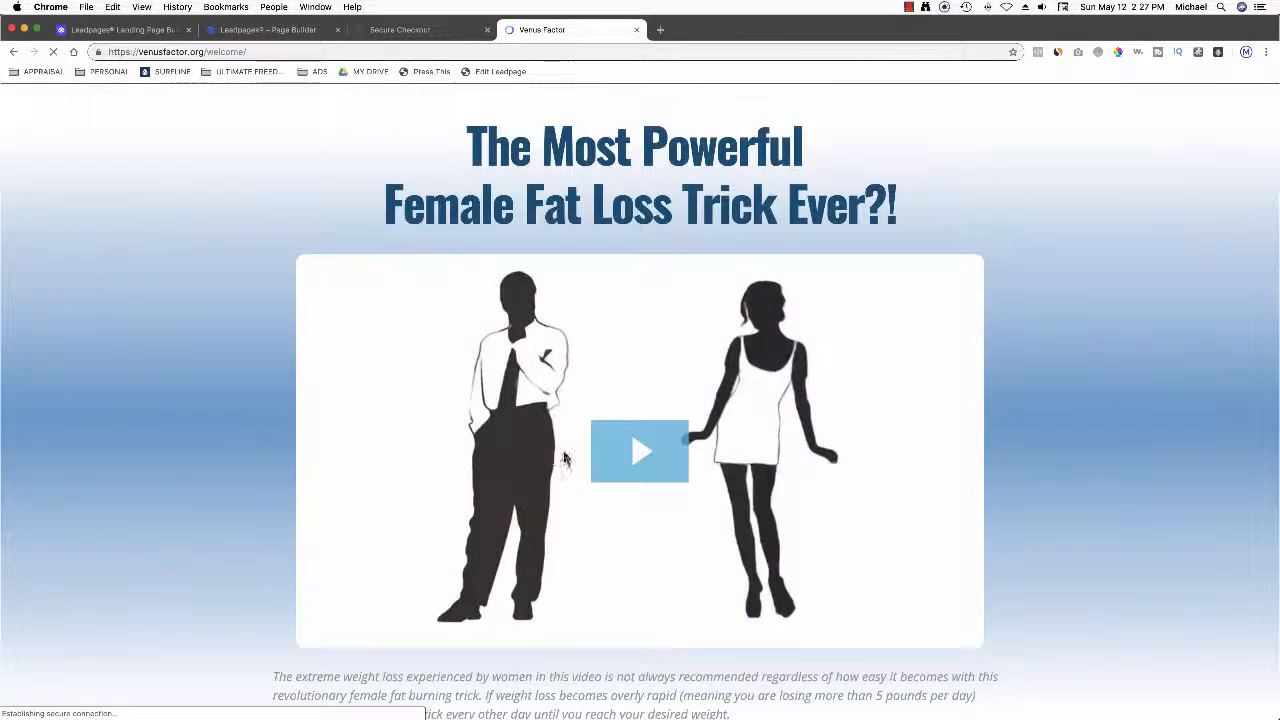
pyautogui.scroll(-5, 564, 458)
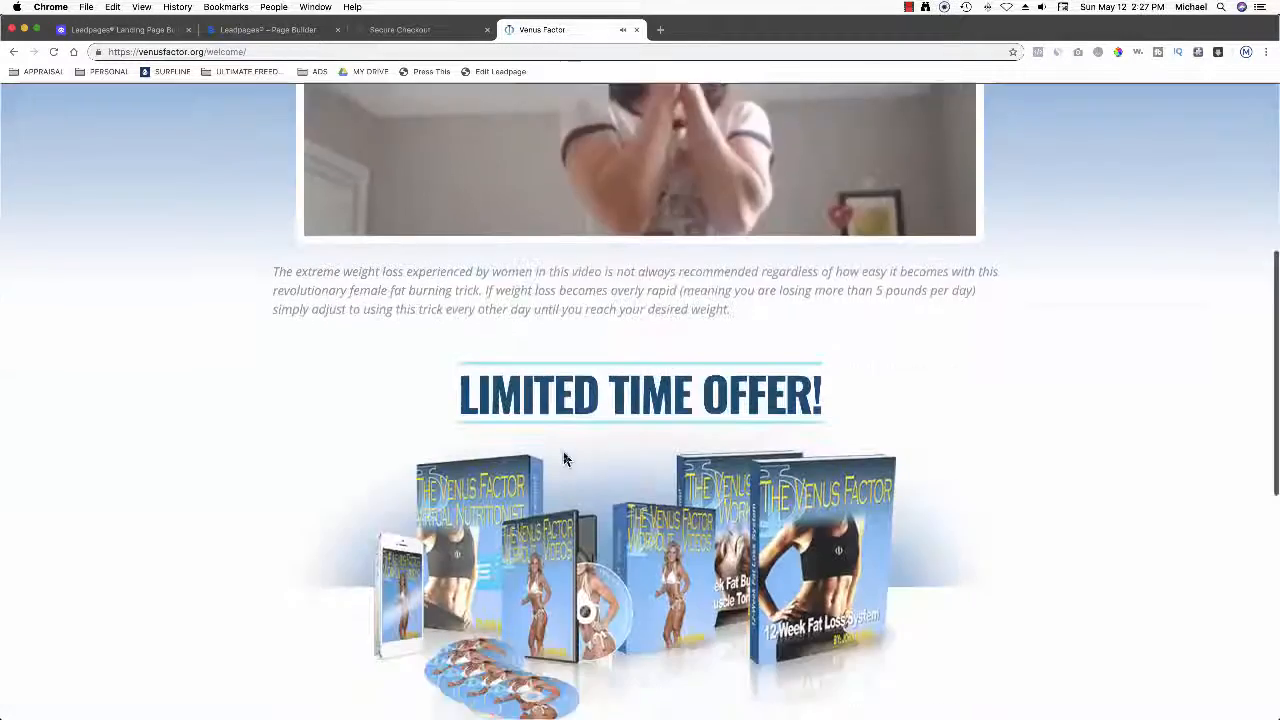
pyautogui.scroll(-7, 564, 458)
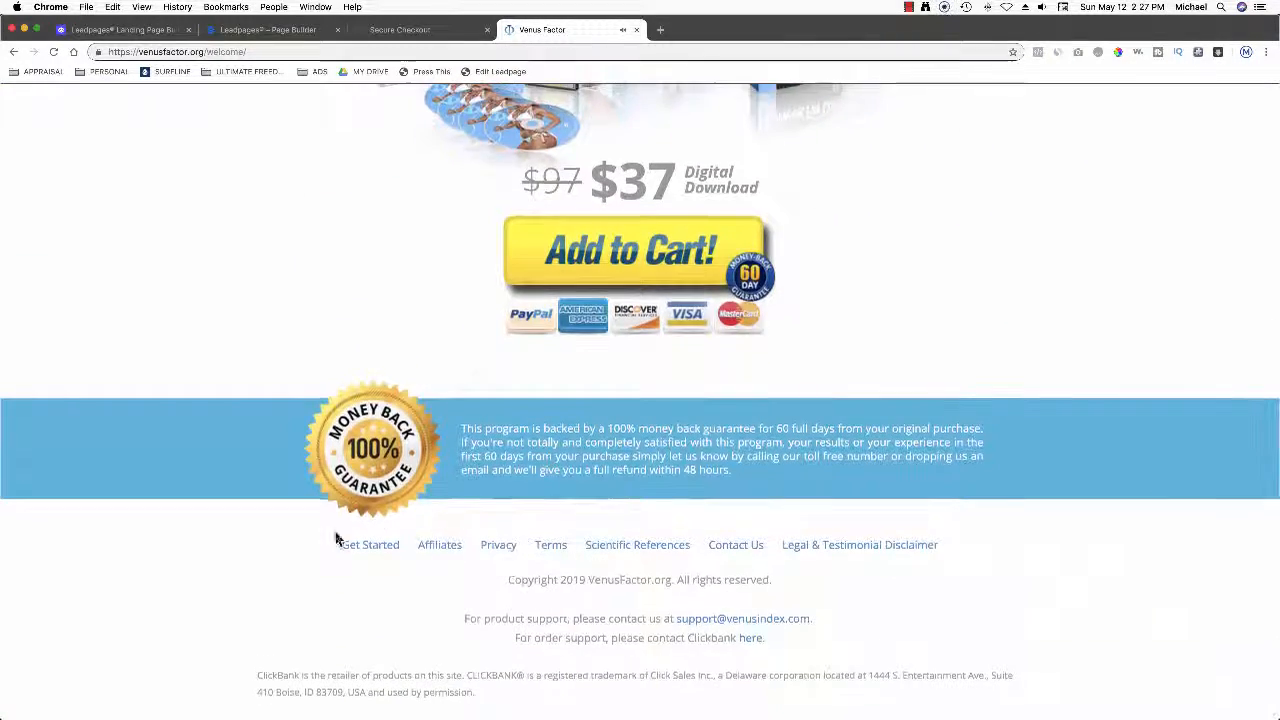
pyautogui.click(628, 262)
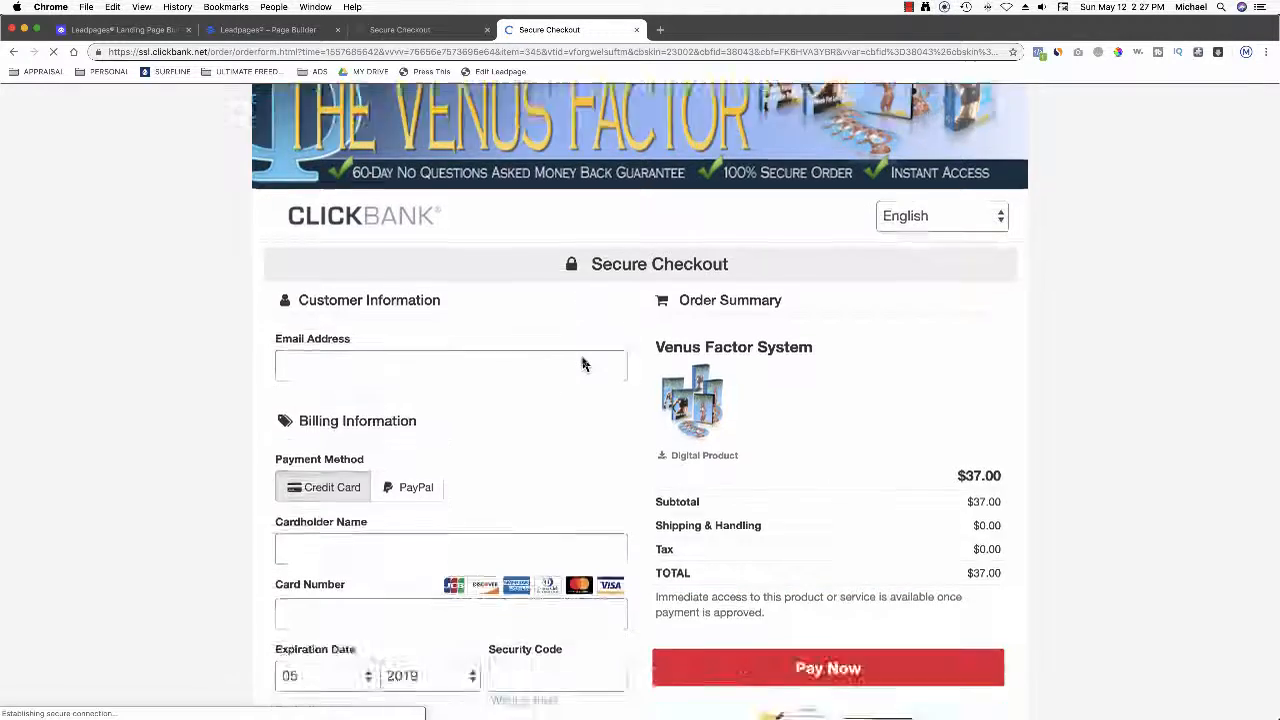
# Step: Examine the tracking ID in the affiliate line at the checkout's foot and compare it with the earlier checkout page
pyautogui.scroll(-7, 585, 364)
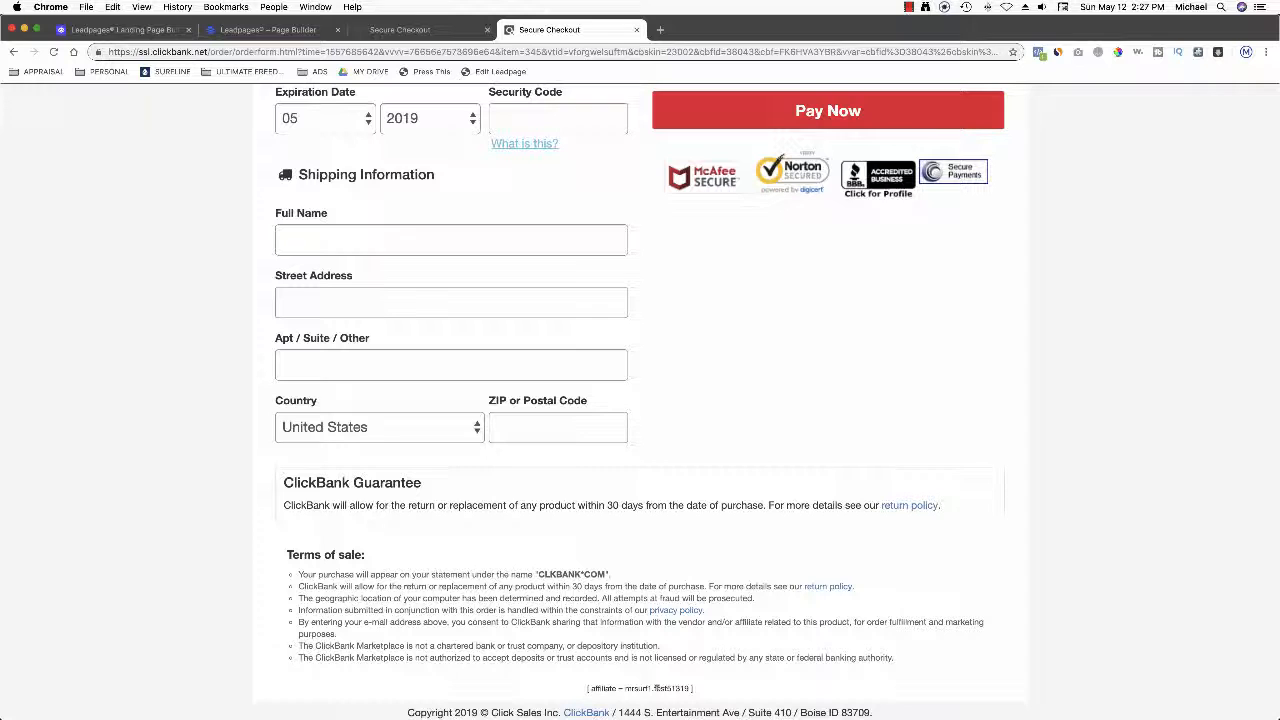
pyautogui.moveTo(652, 688); pyautogui.dragTo(692, 690)
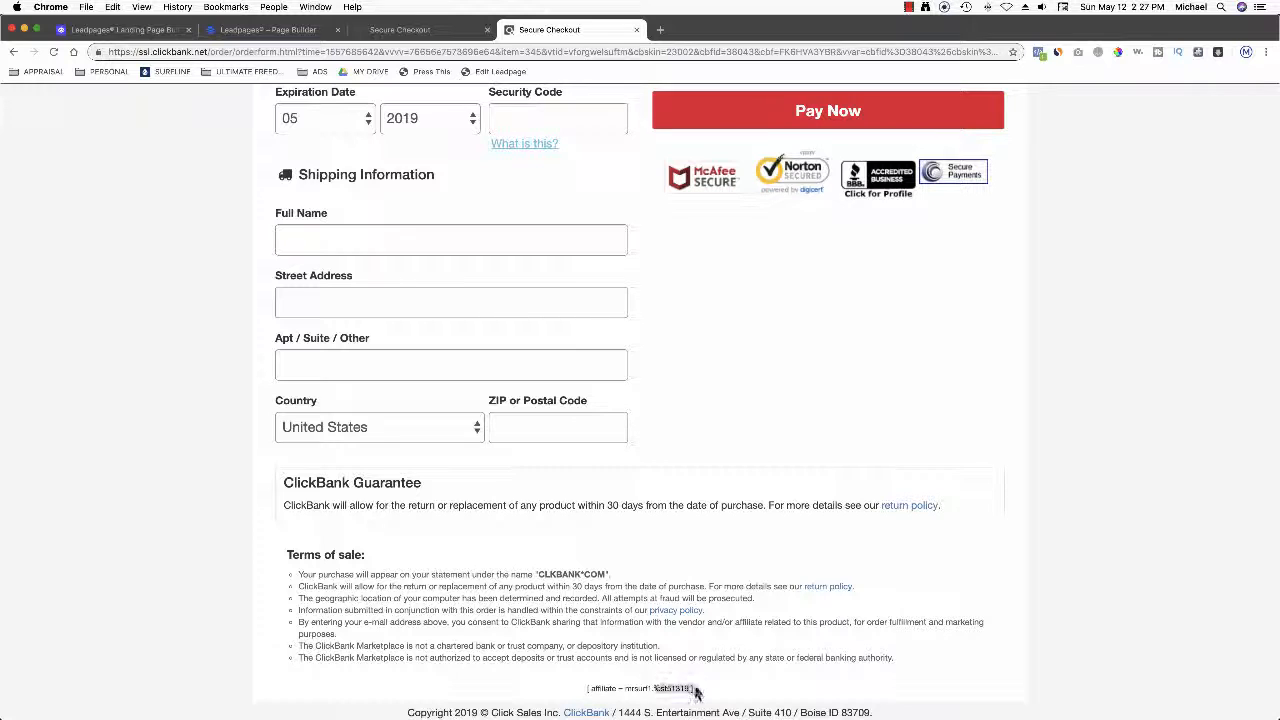
pyautogui.click(140, 427)
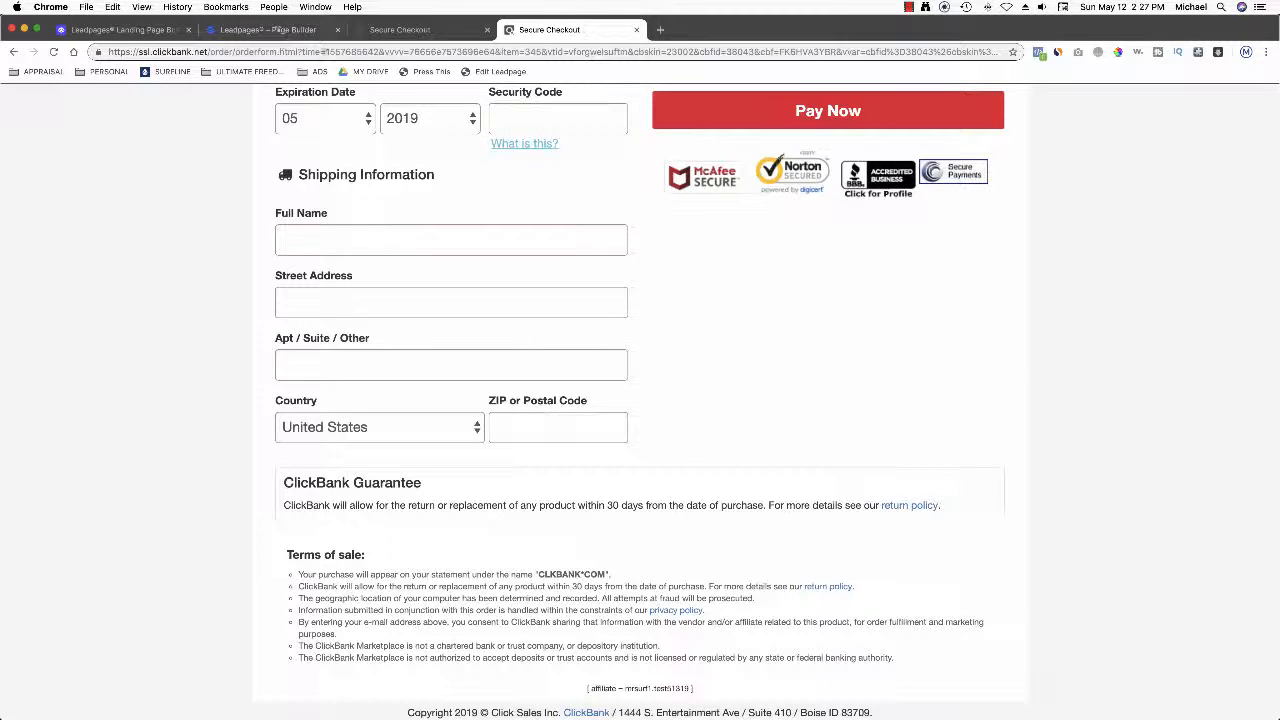
pyautogui.click(399, 32)
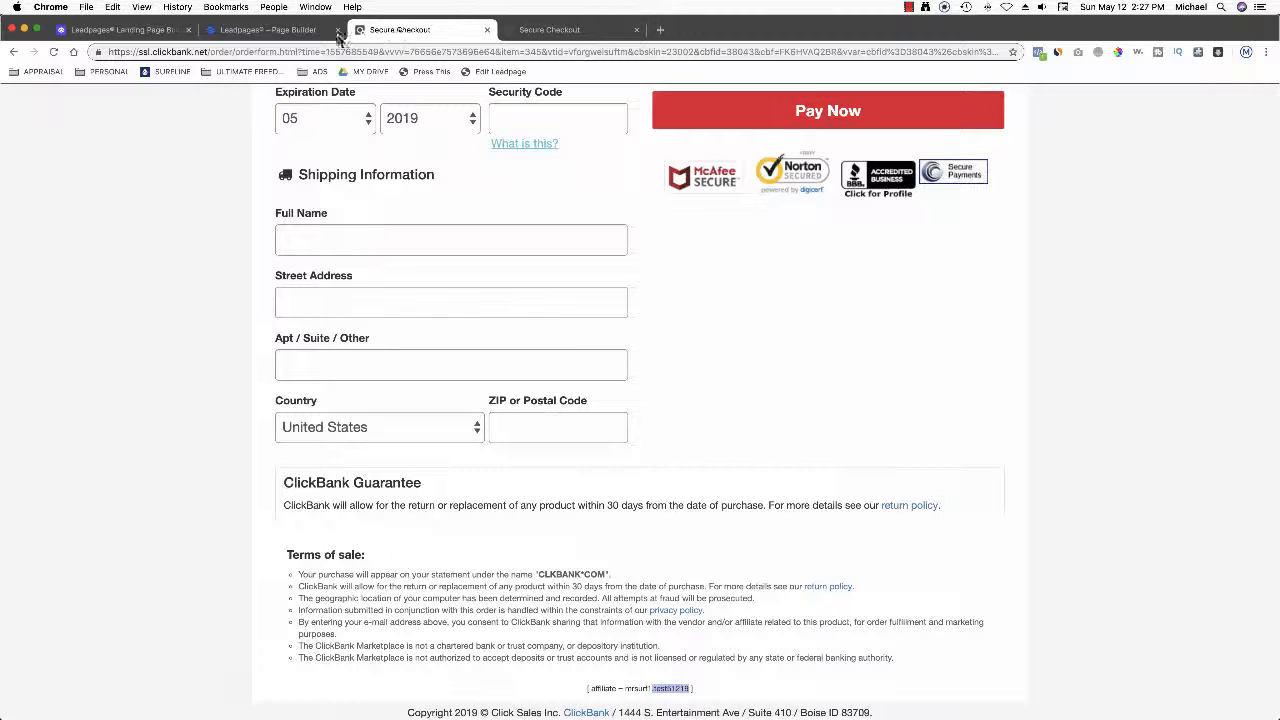
# Step: Open the copied landing page address with tid=test51219 in a new browser tab
pyautogui.click(660, 29)
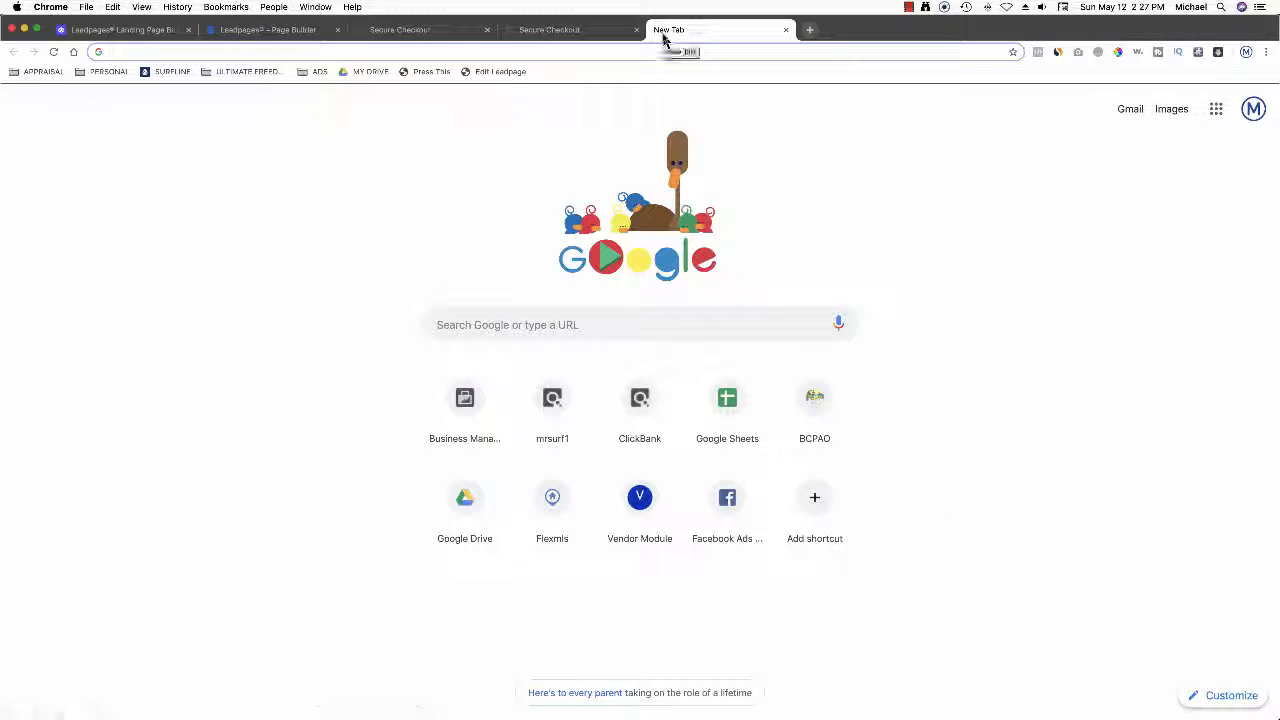
pyautogui.press('super+v')
pyautogui.press('Return')
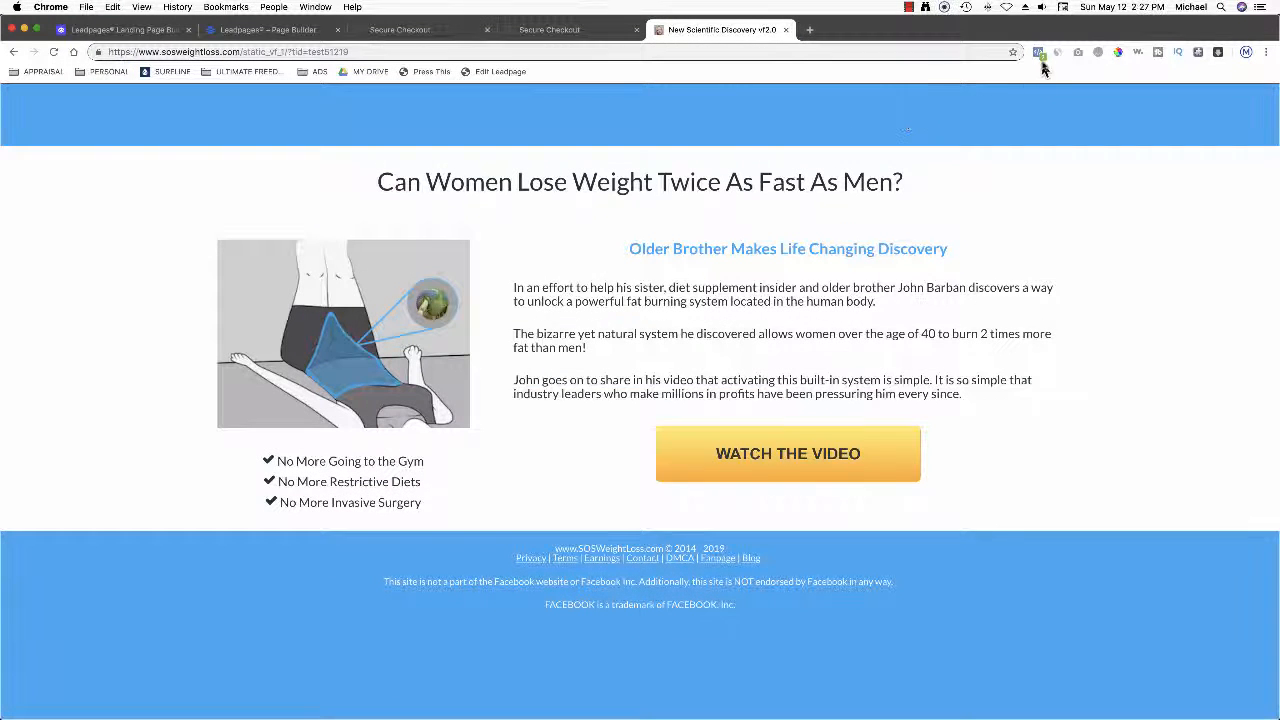
# Step: Check the landing page's tracking events with Facebook Pixel Helper and highlight the tid value test51219 in the address
pyautogui.click(1039, 54)
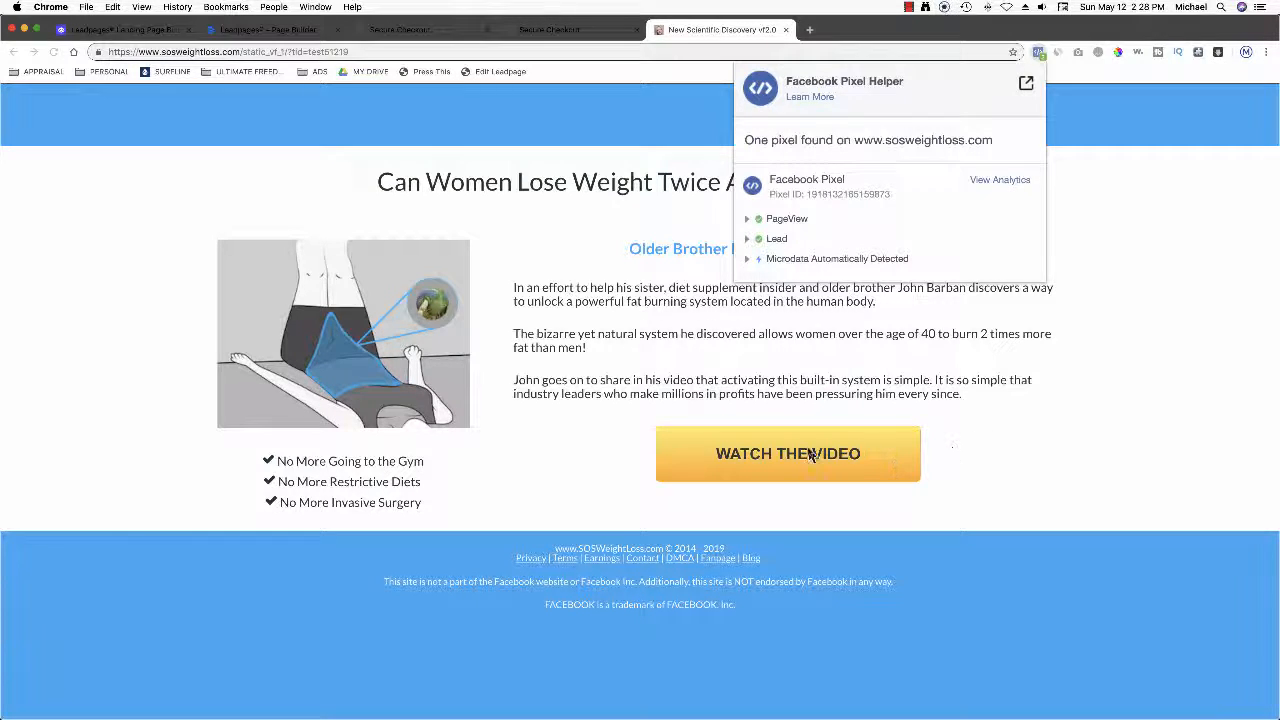
pyautogui.click(1017, 403)
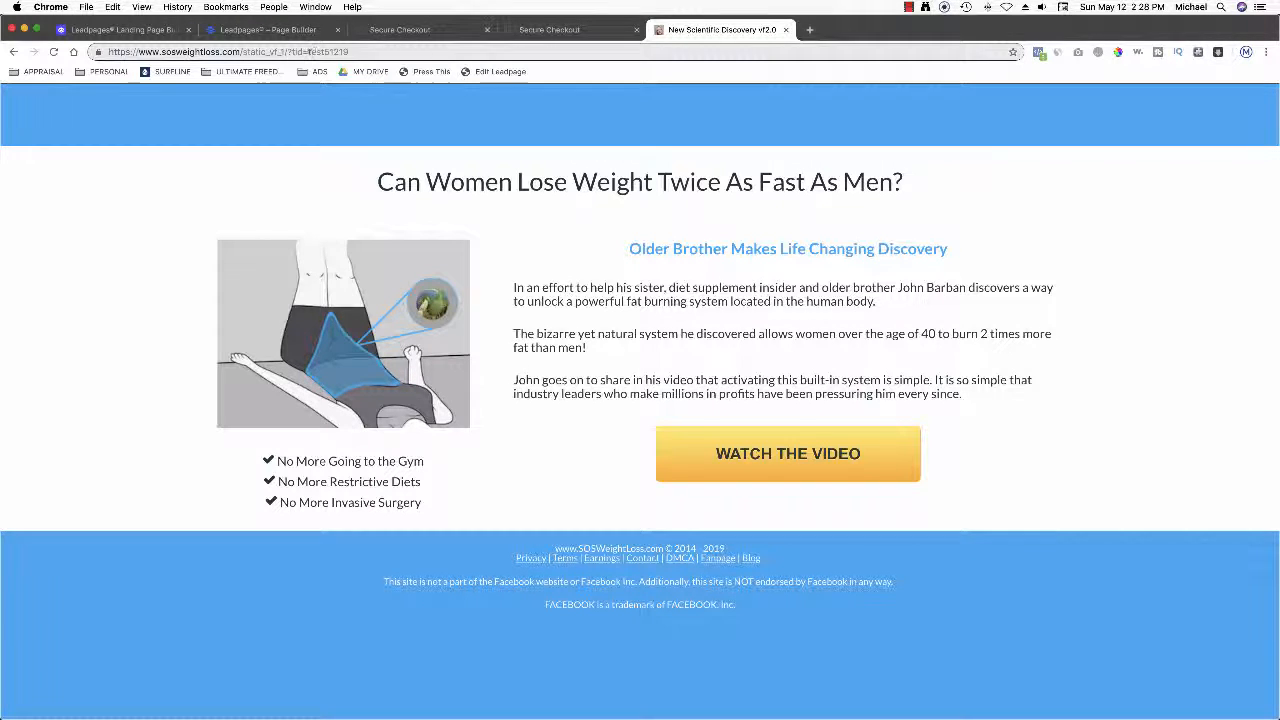
pyautogui.moveTo(308, 51); pyautogui.dragTo(361, 51)
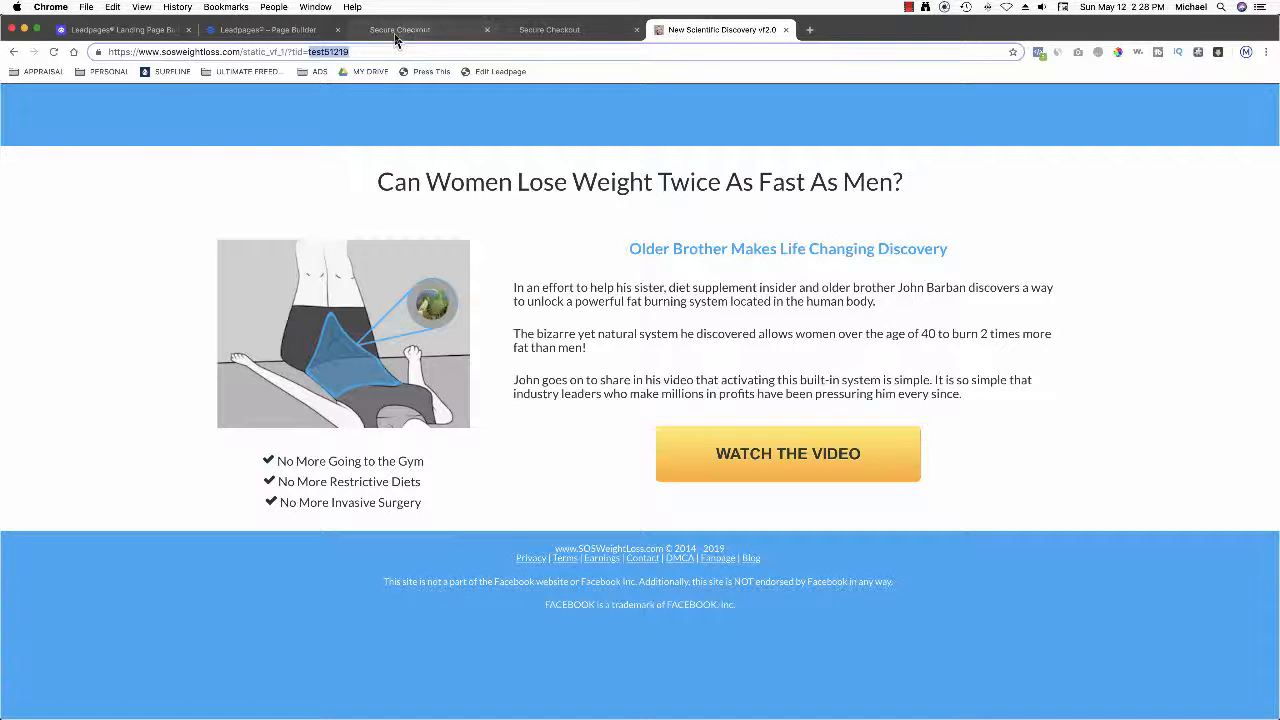
# Step: Return to the New Weight Loss Offer page in Leadpages, leave the preview and show the available widgets
pyautogui.click(282, 30)
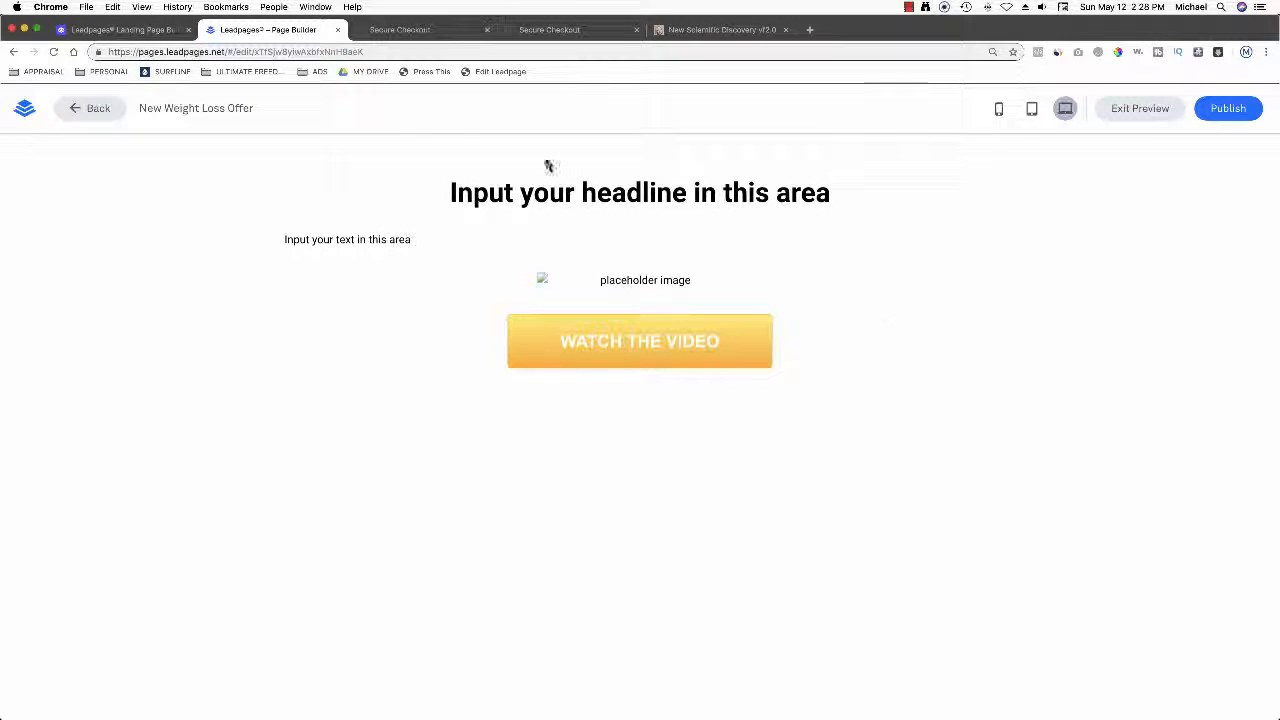
pyautogui.click(1128, 120)
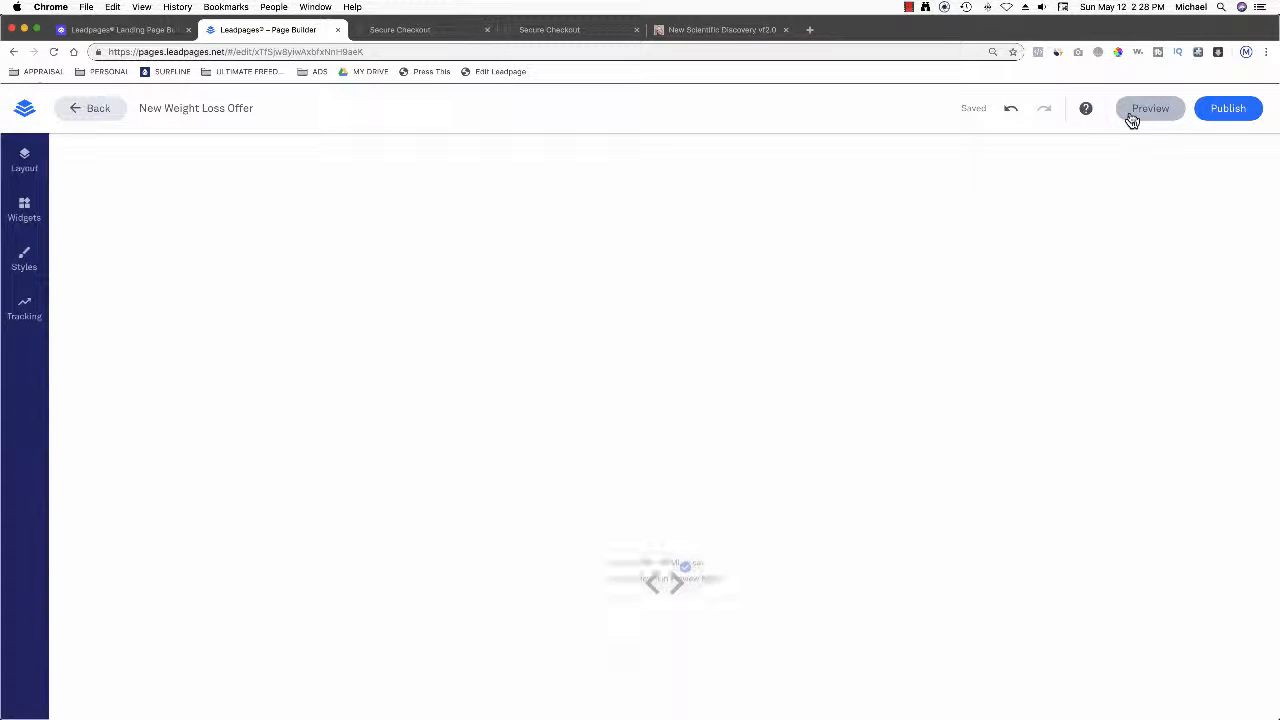
pyautogui.scroll(2, 166, 336)
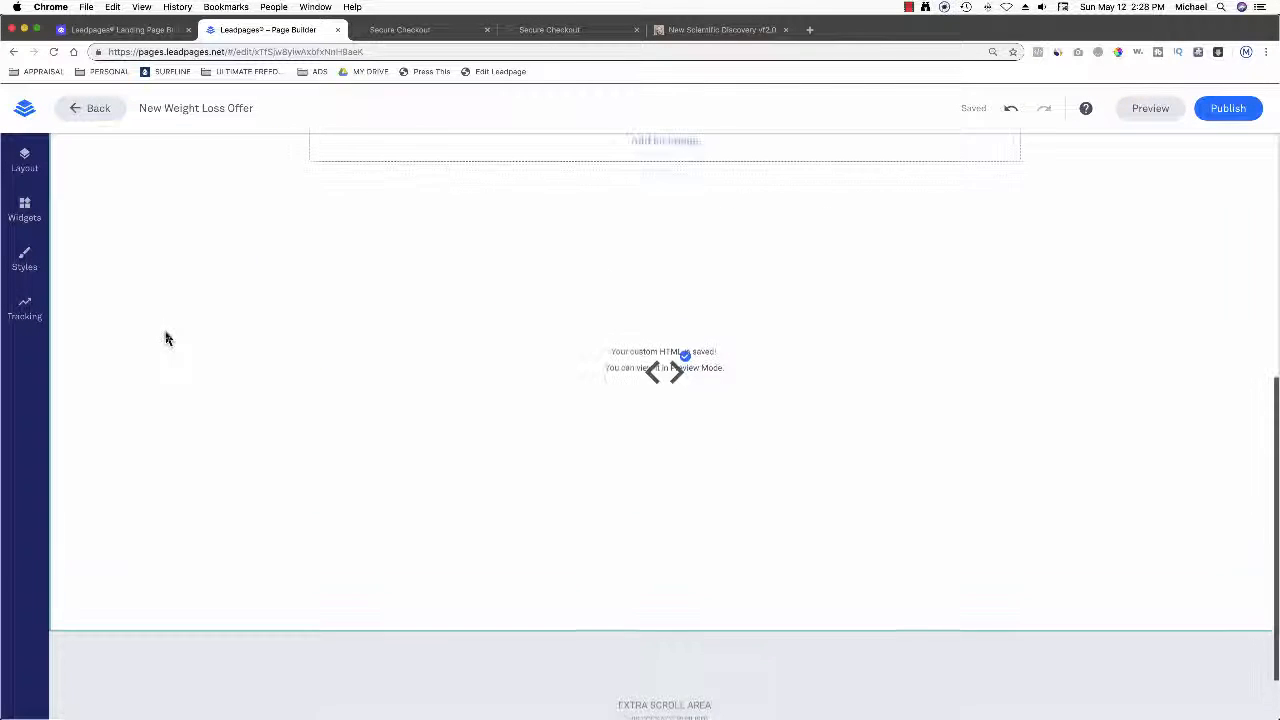
pyautogui.click(24, 207)
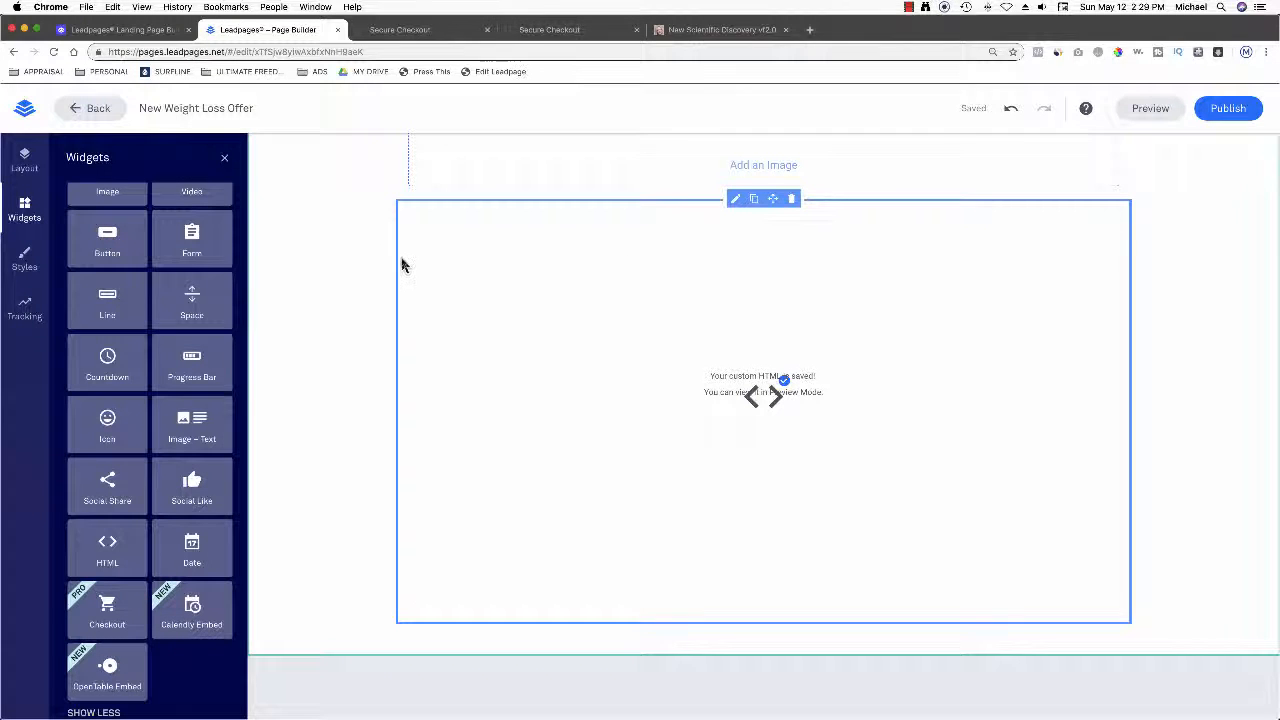
# Step: Open the custom HTML widget's code below the image placeholder and review the myButton style code
pyautogui.click(745, 400)
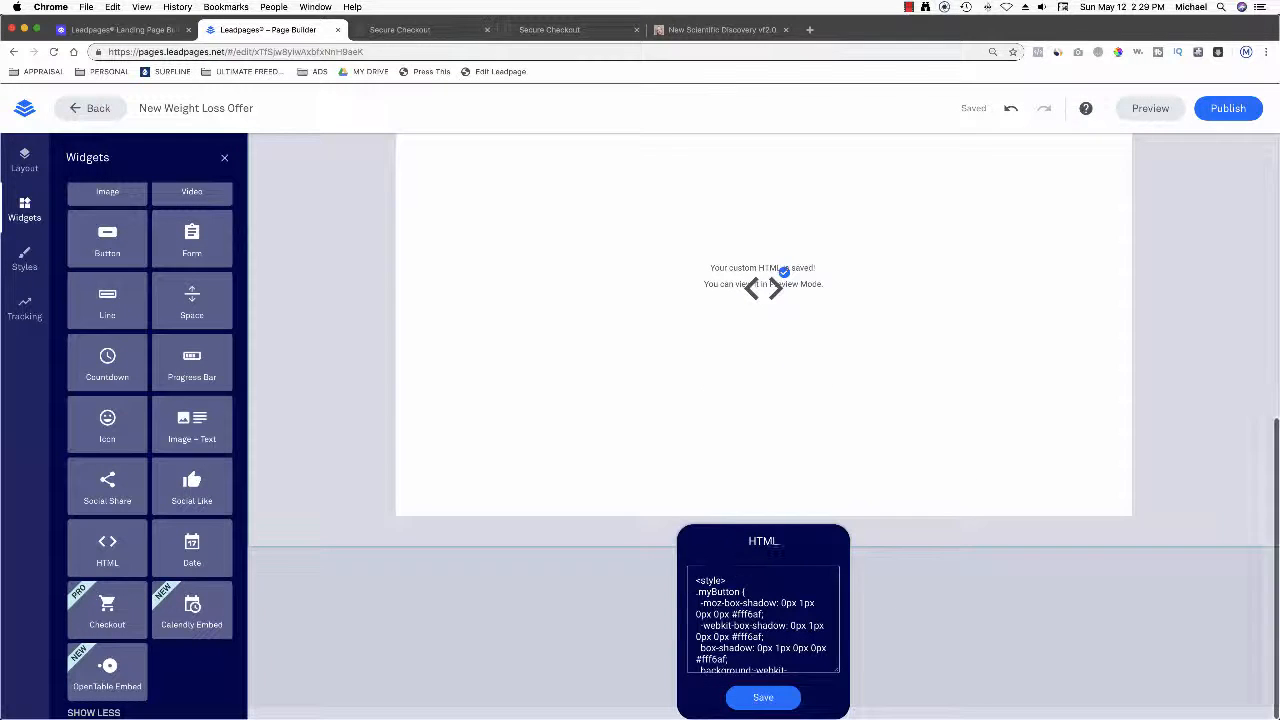
pyautogui.press('super+a')
pyautogui.scroll(-5, 731, 598)
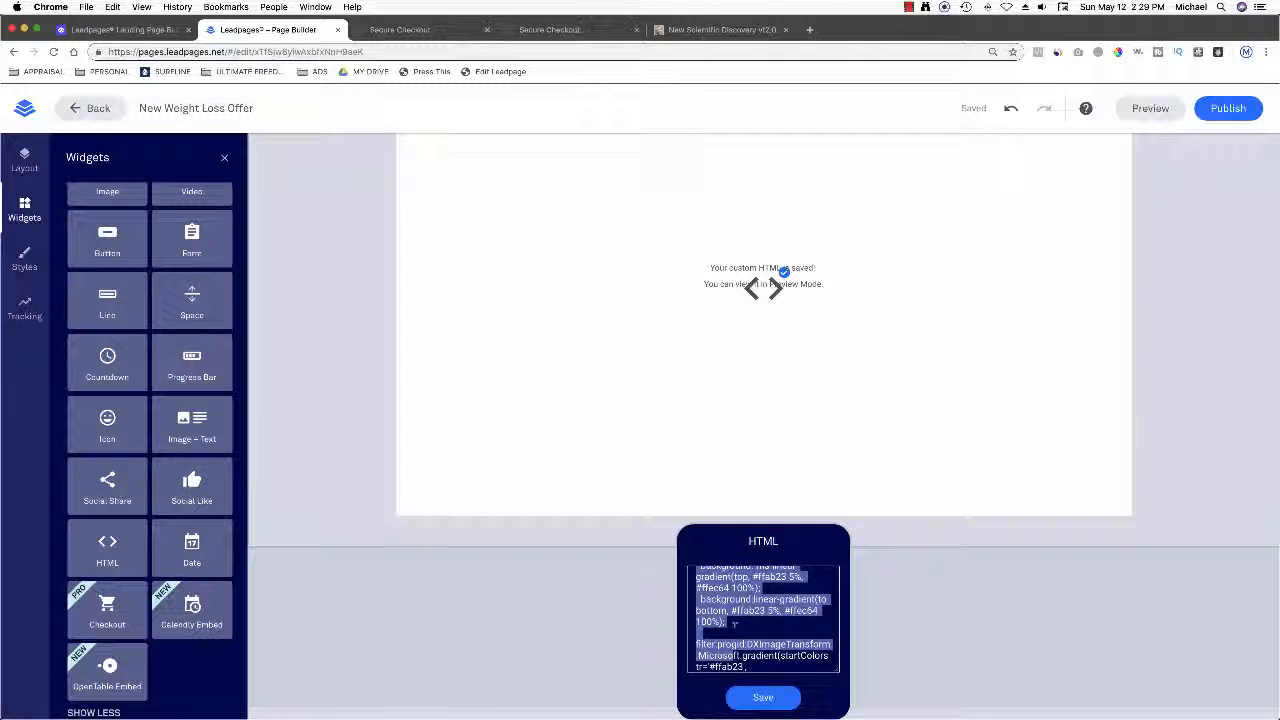
pyautogui.click(752, 688)
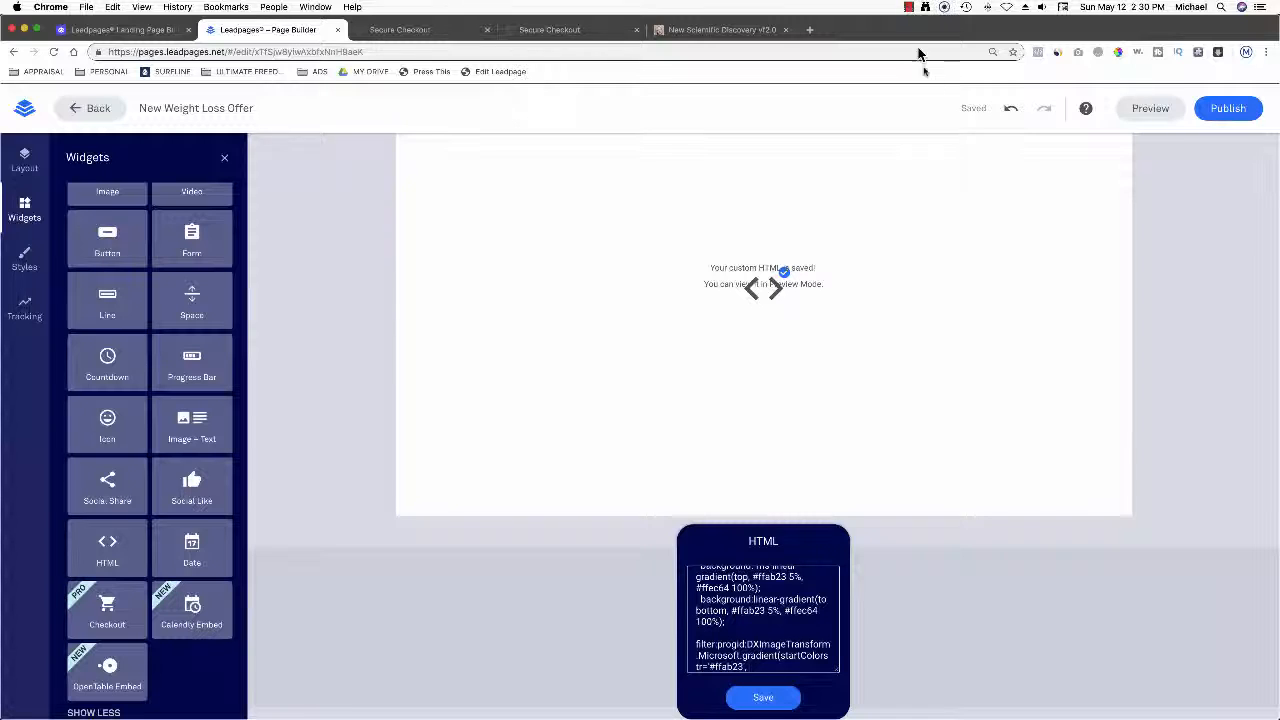
pyautogui.click(910, 8)
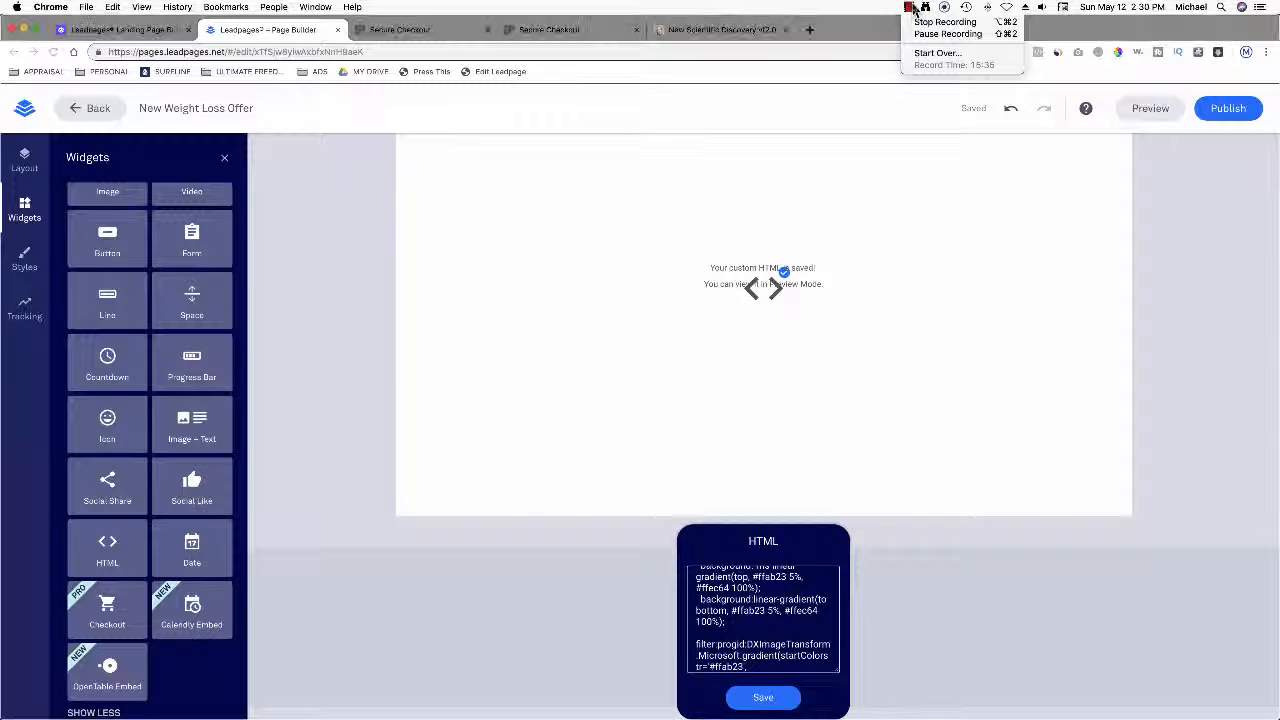